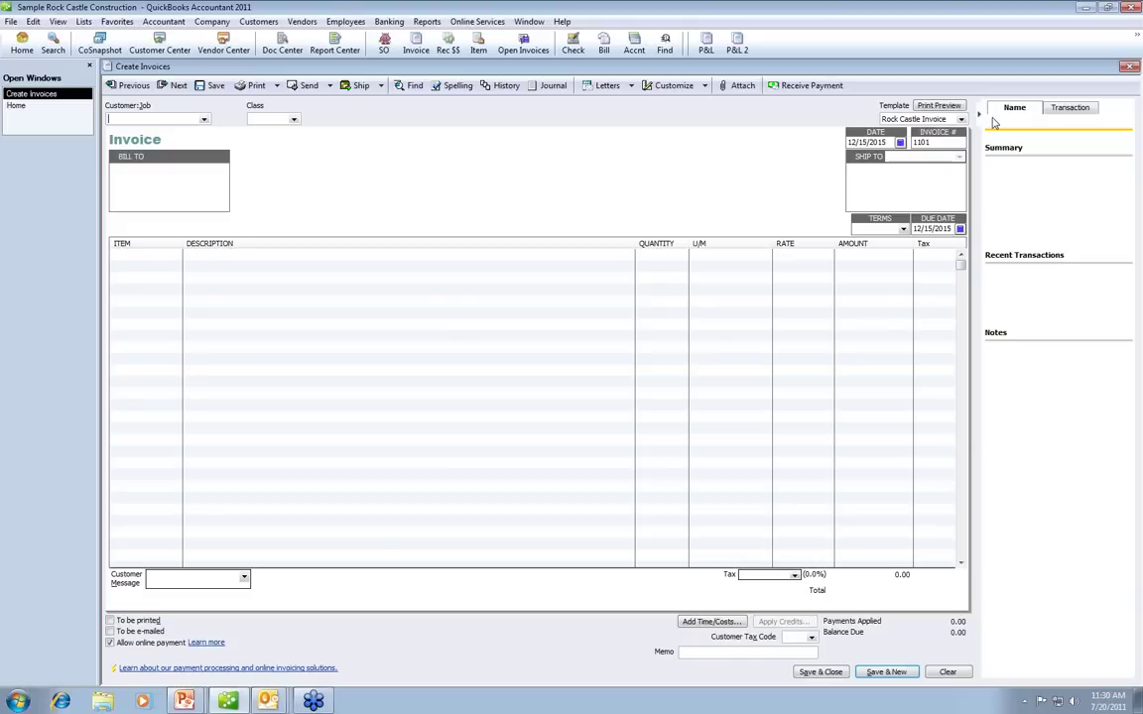
- Preview the Fixed Fee Invoice and Intuit Service Invoice templates on the blank invoice form
left_click(960, 119)
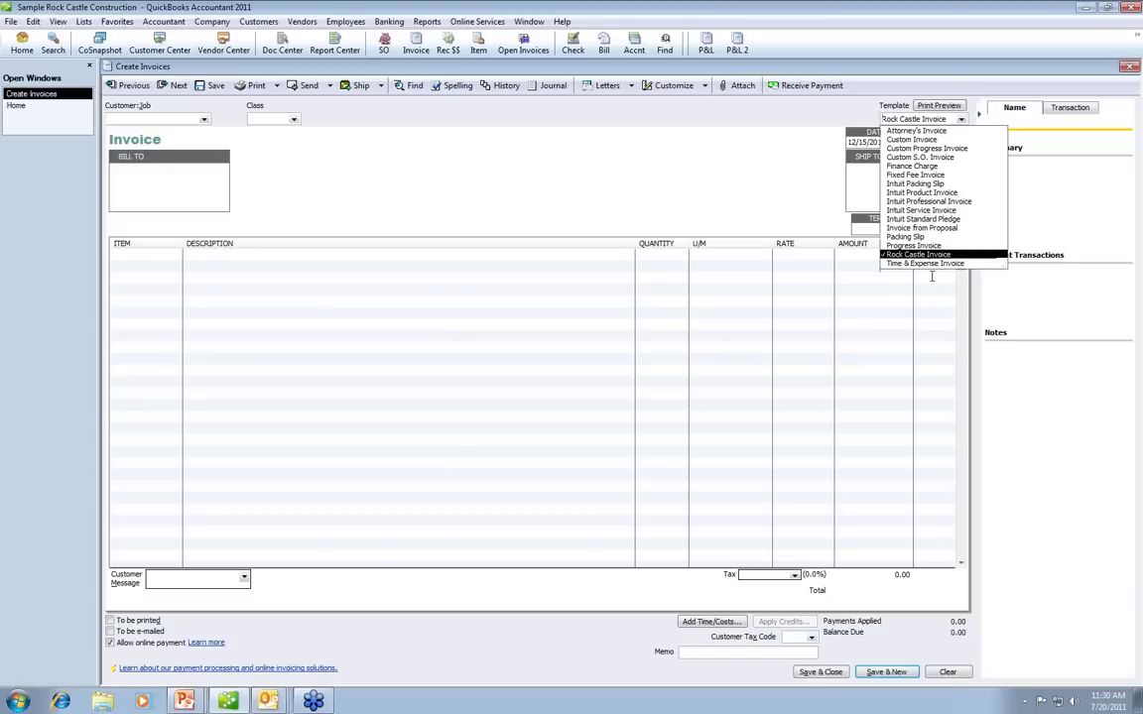
left_click(923, 176)
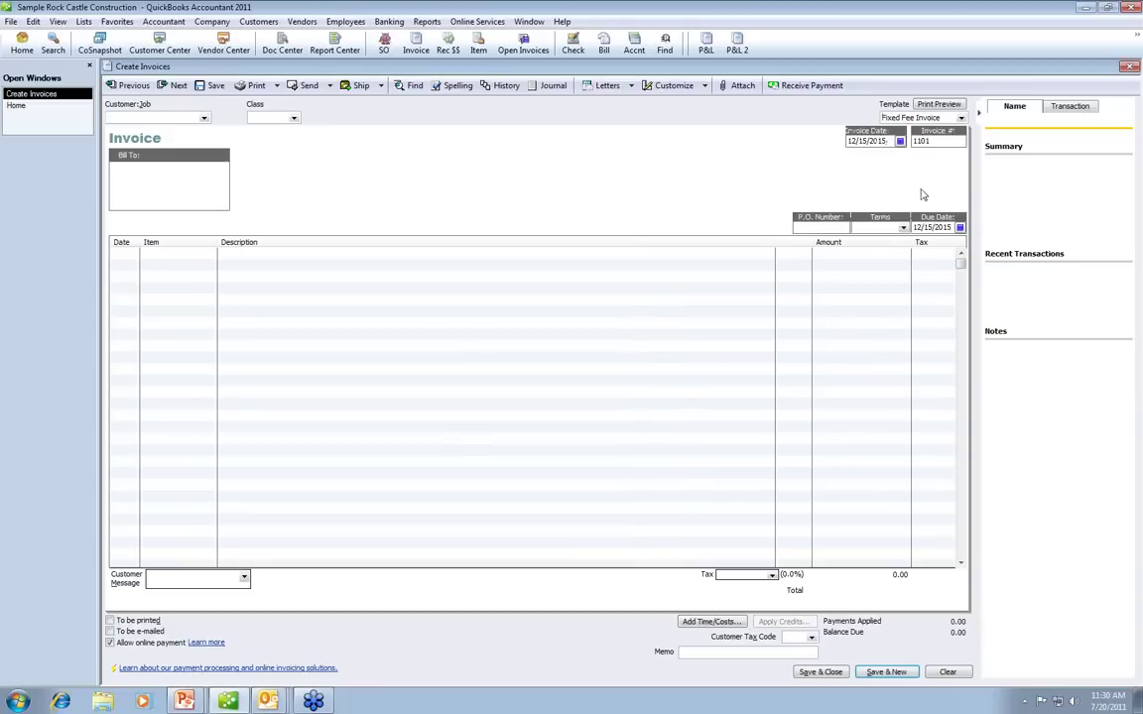
left_click(960, 118)
left_click(927, 209)
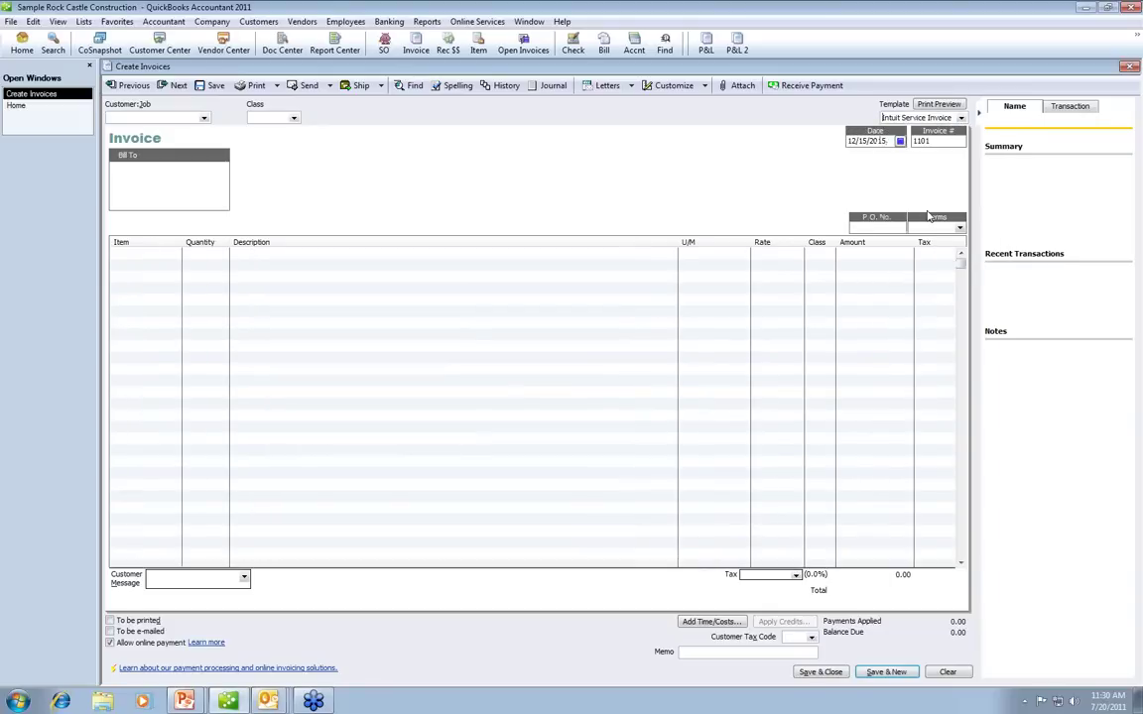
- Open the list of form templates and duplicate the Custom Invoice template as an Invoice type
left_click(83, 22)
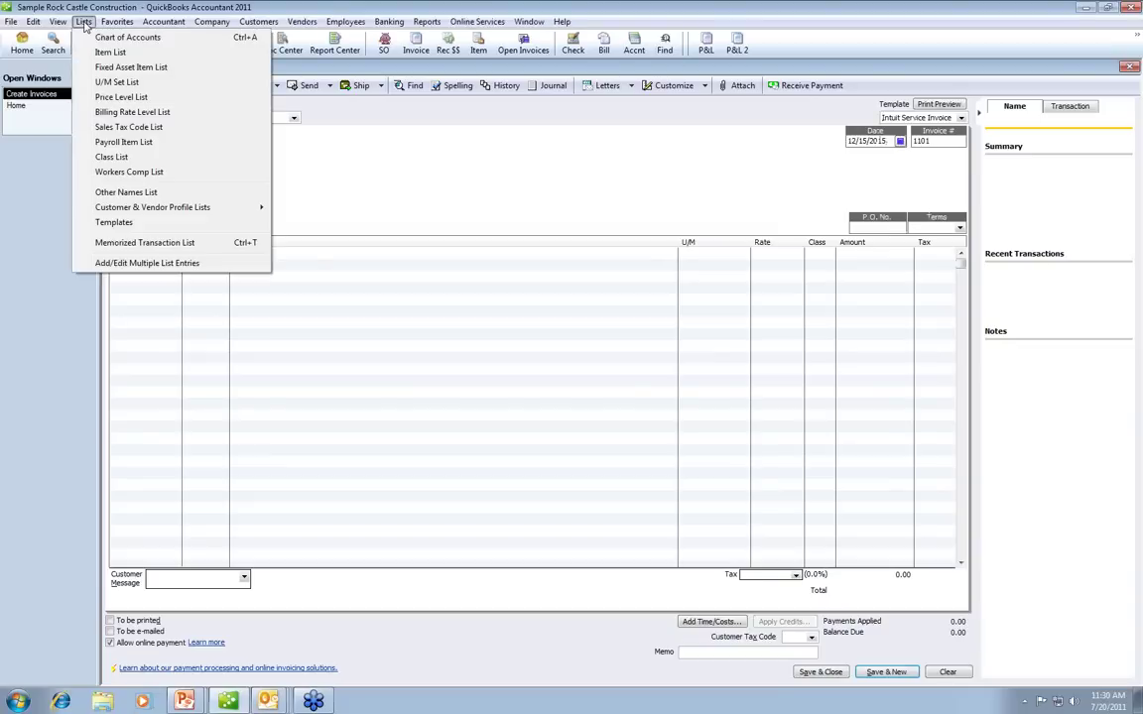
left_click(146, 224)
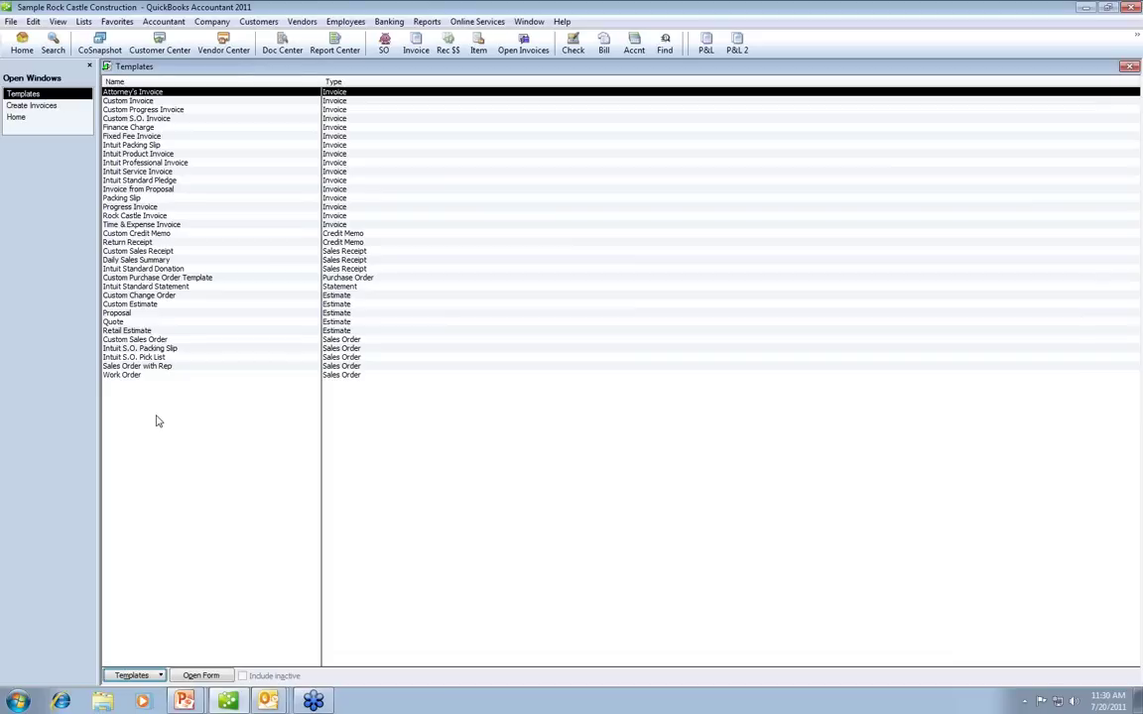
left_click(164, 101)
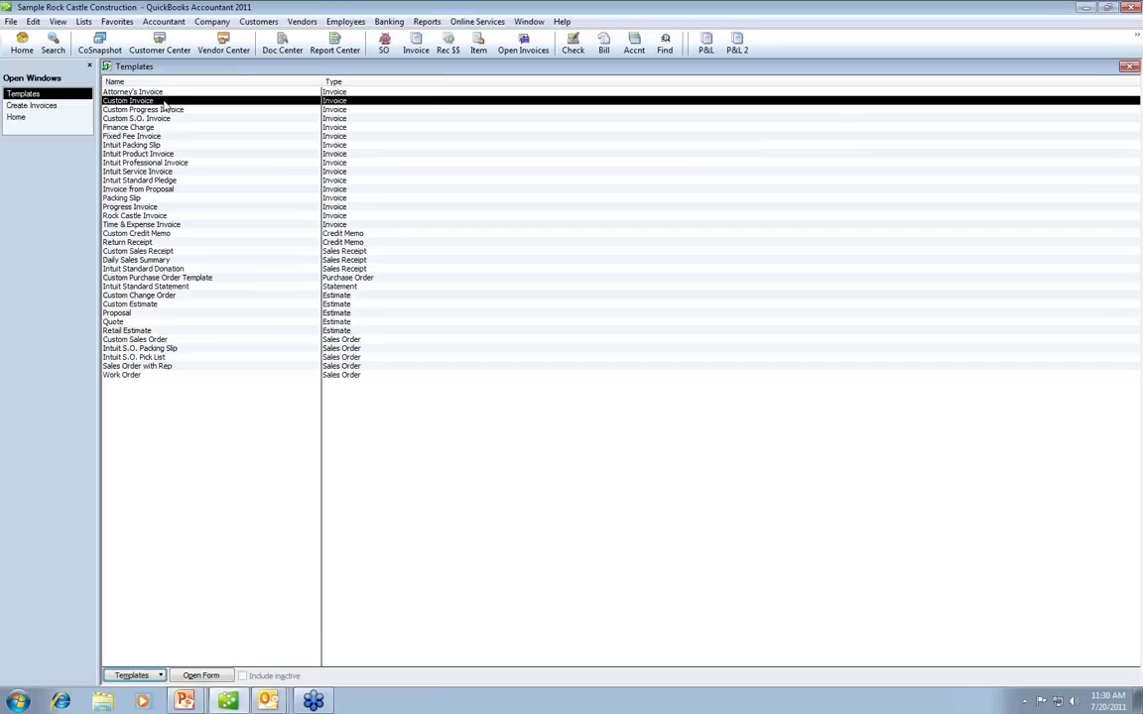
left_click(139, 675)
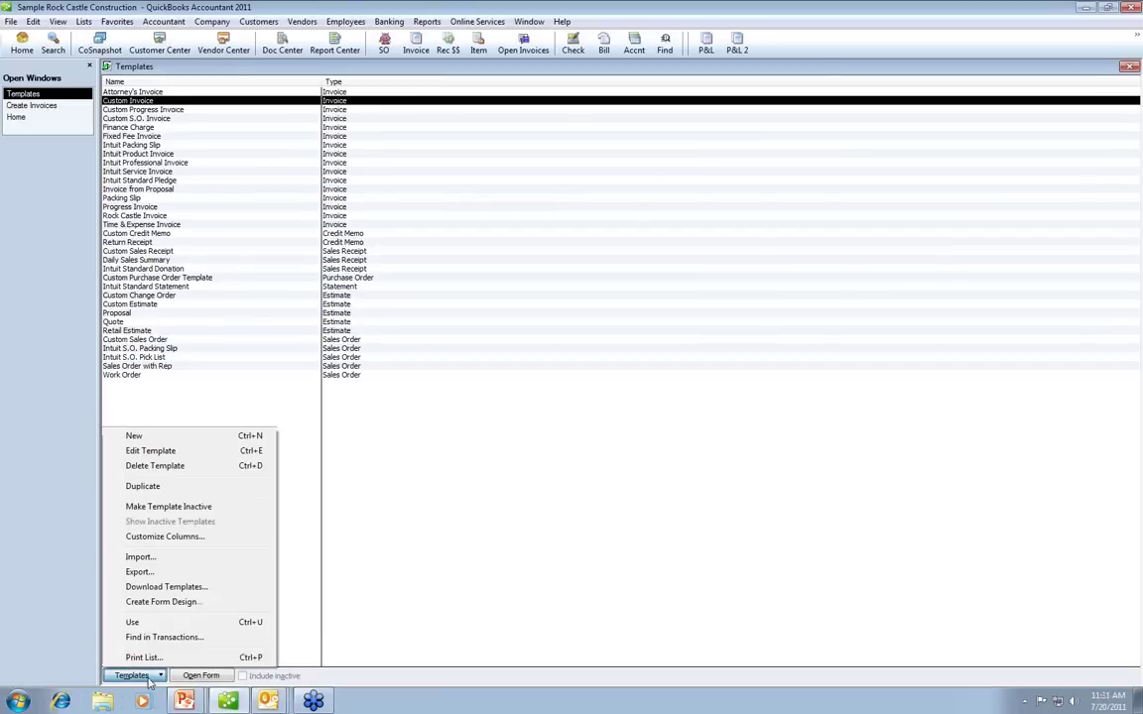
left_click(144, 486)
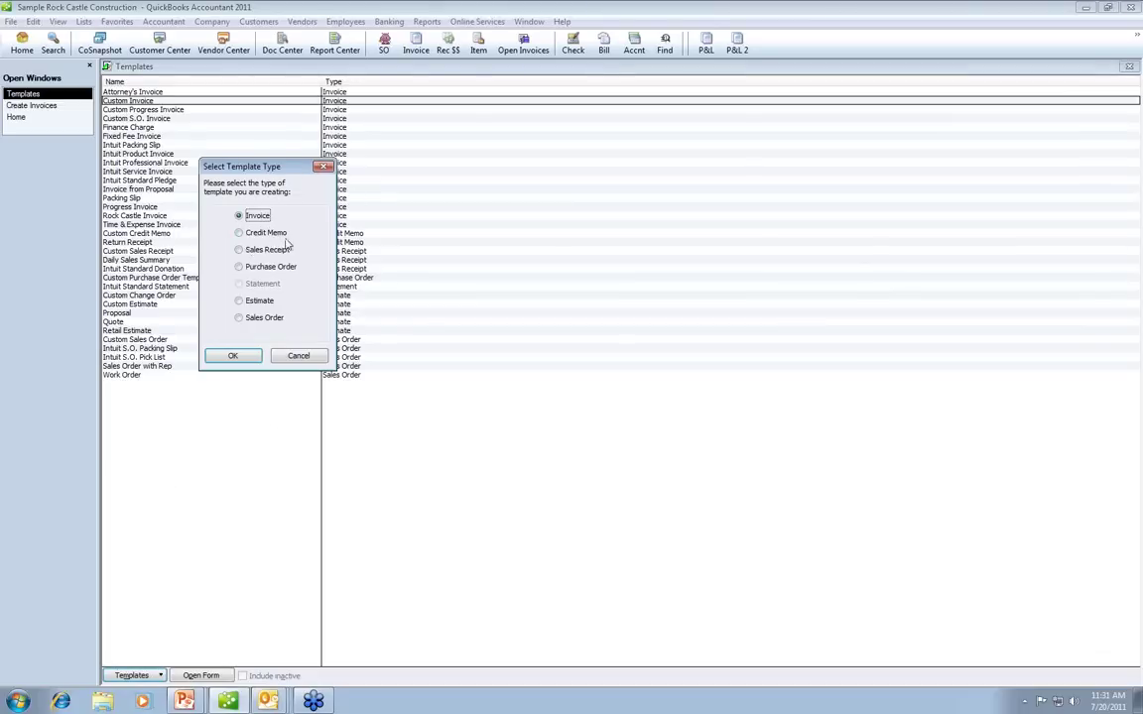
left_click(224, 358)
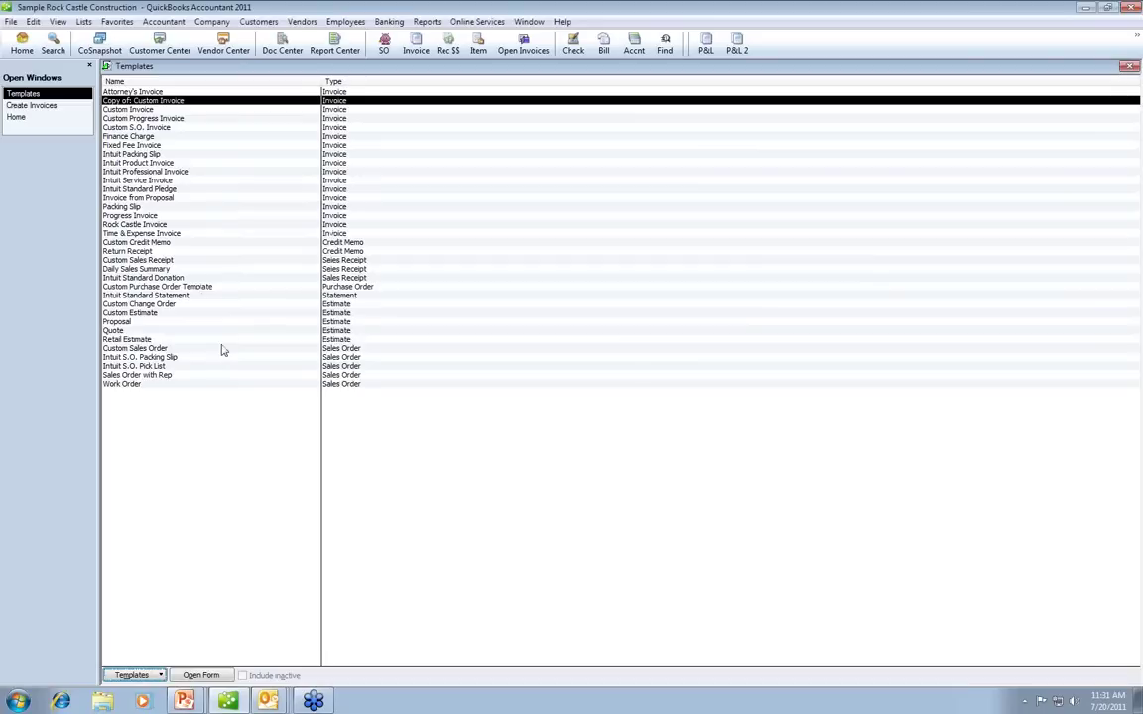
- Open the copied Custom Invoice template for customization and rename it My Invoice
double_click(170, 104)
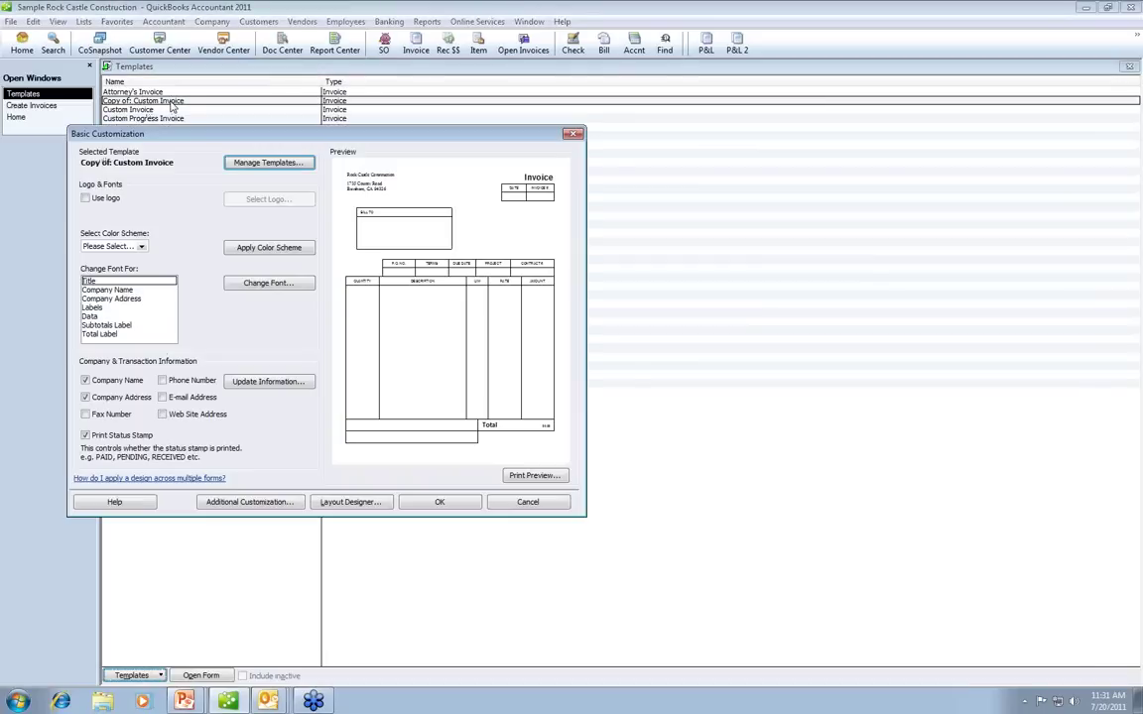
left_click(251, 163)
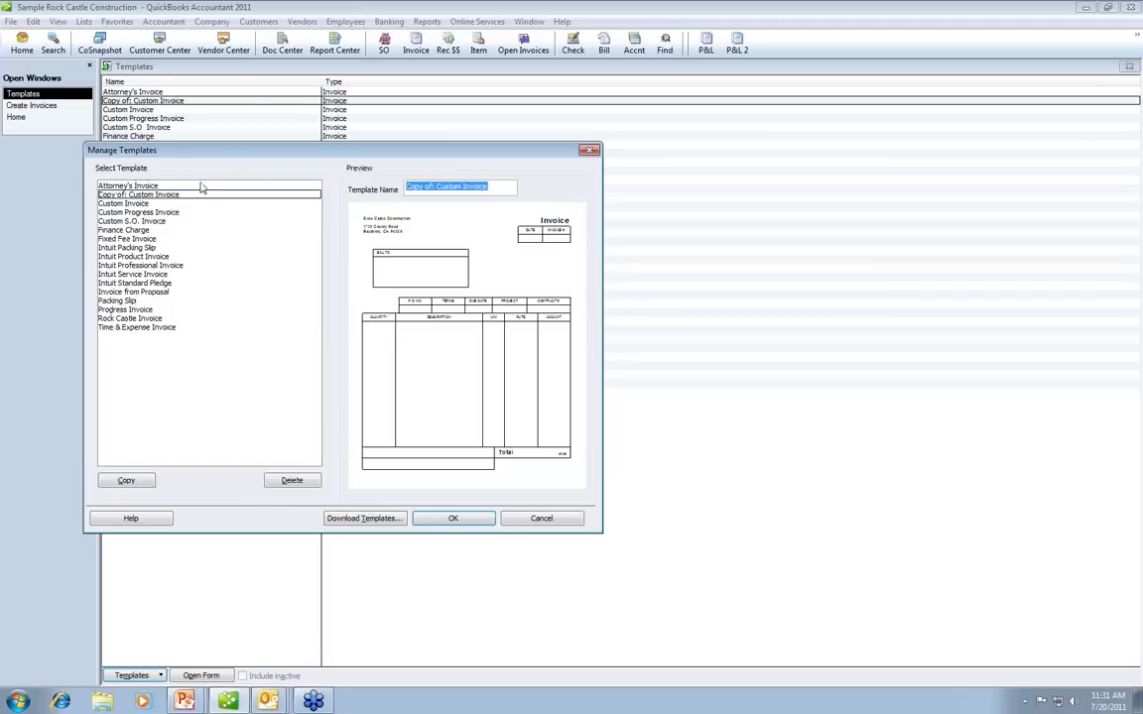
type("My ")
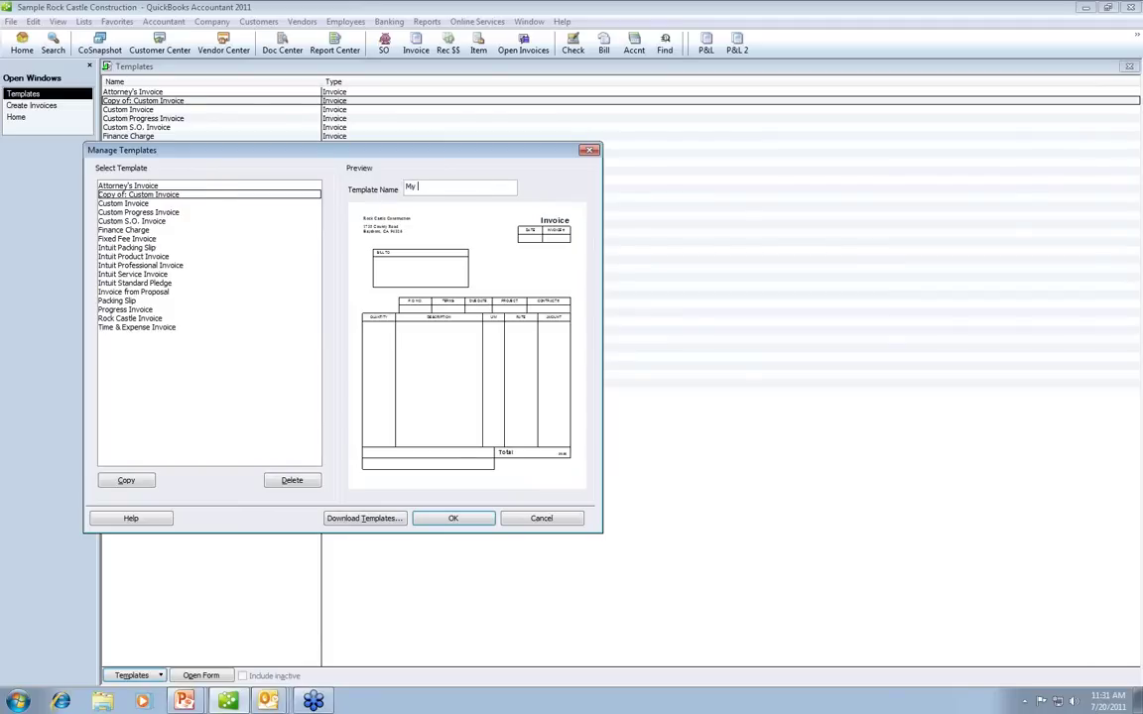
type("Invoice")
left_click(446, 524)
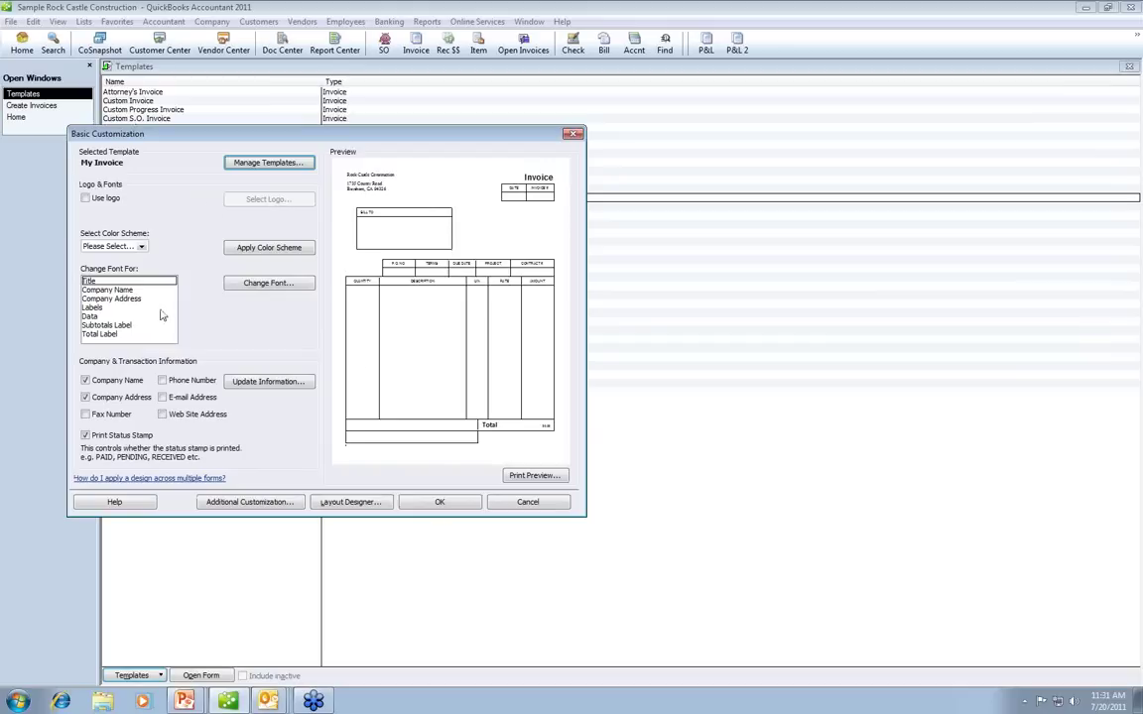
left_click(86, 200)
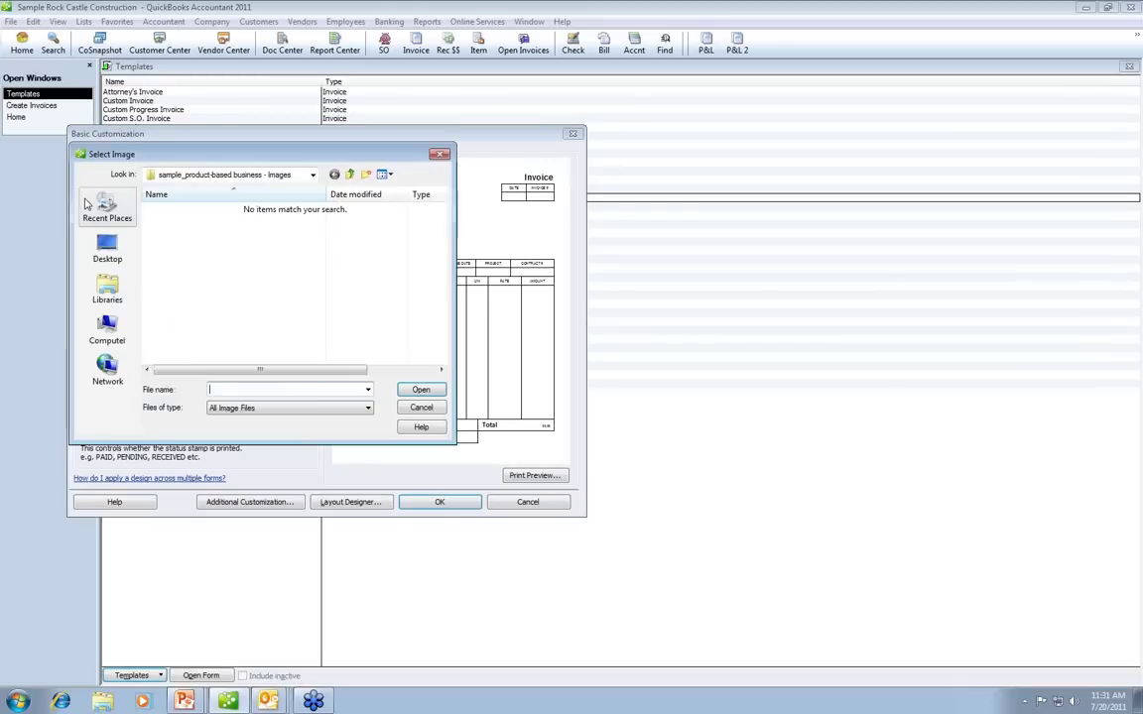
left_click(313, 174)
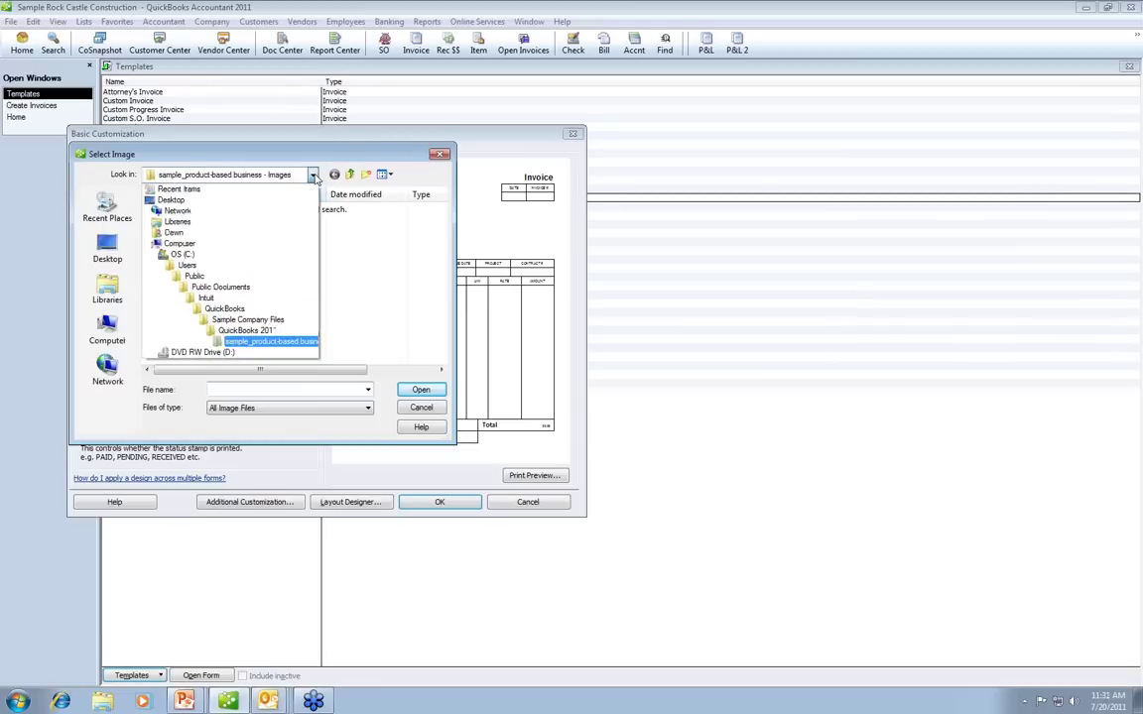
left_click(272, 302)
left_click(279, 175)
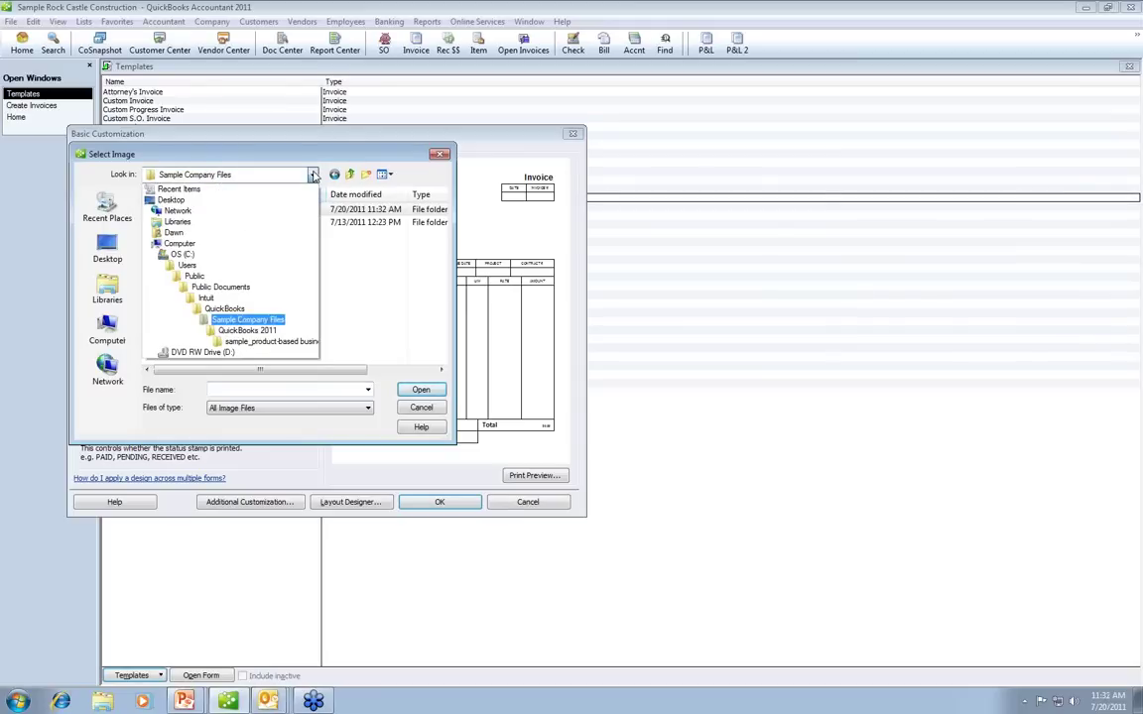
left_click(237, 310)
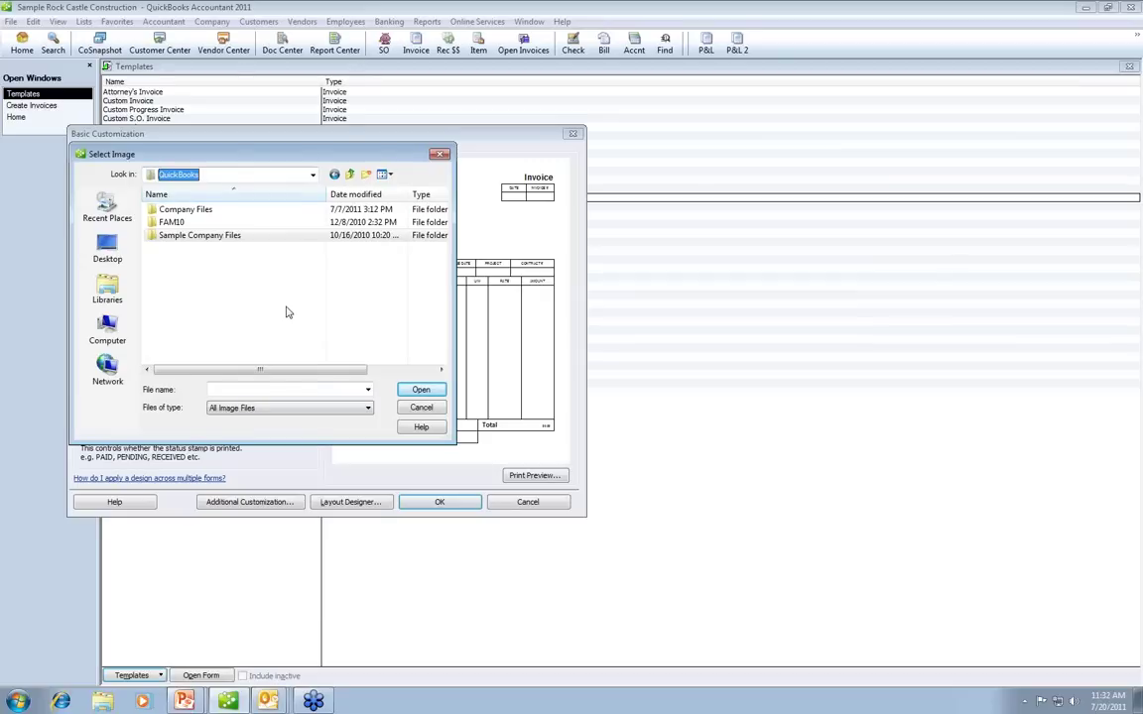
left_click(411, 412)
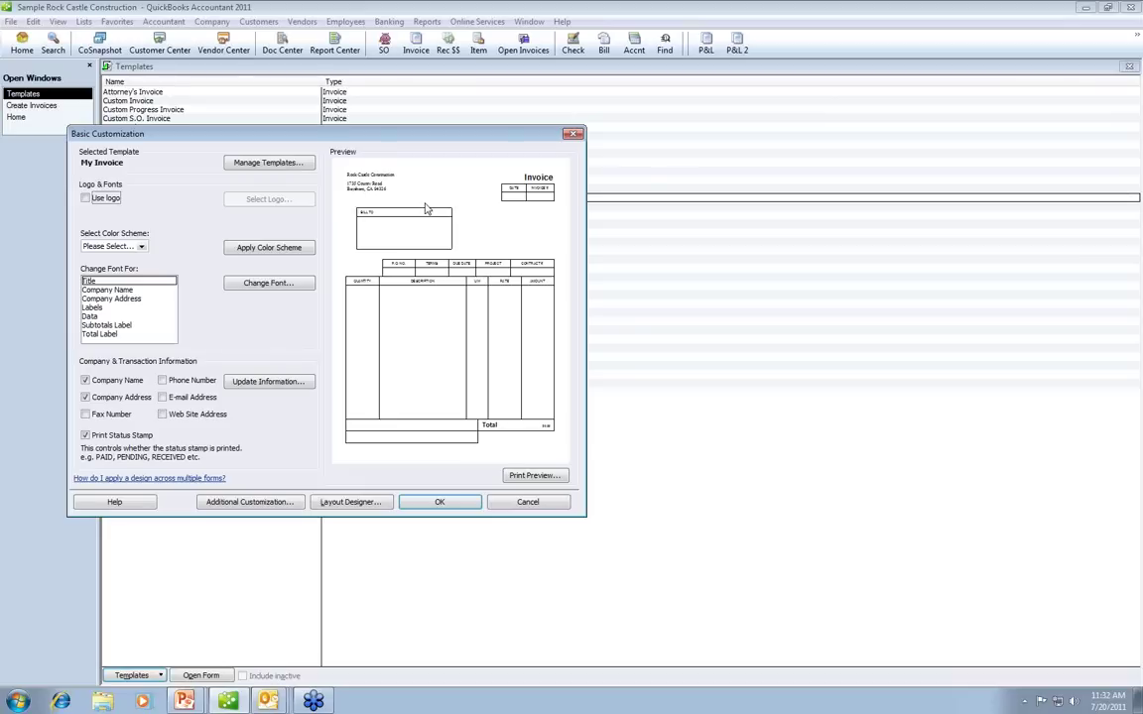
left_click(141, 247)
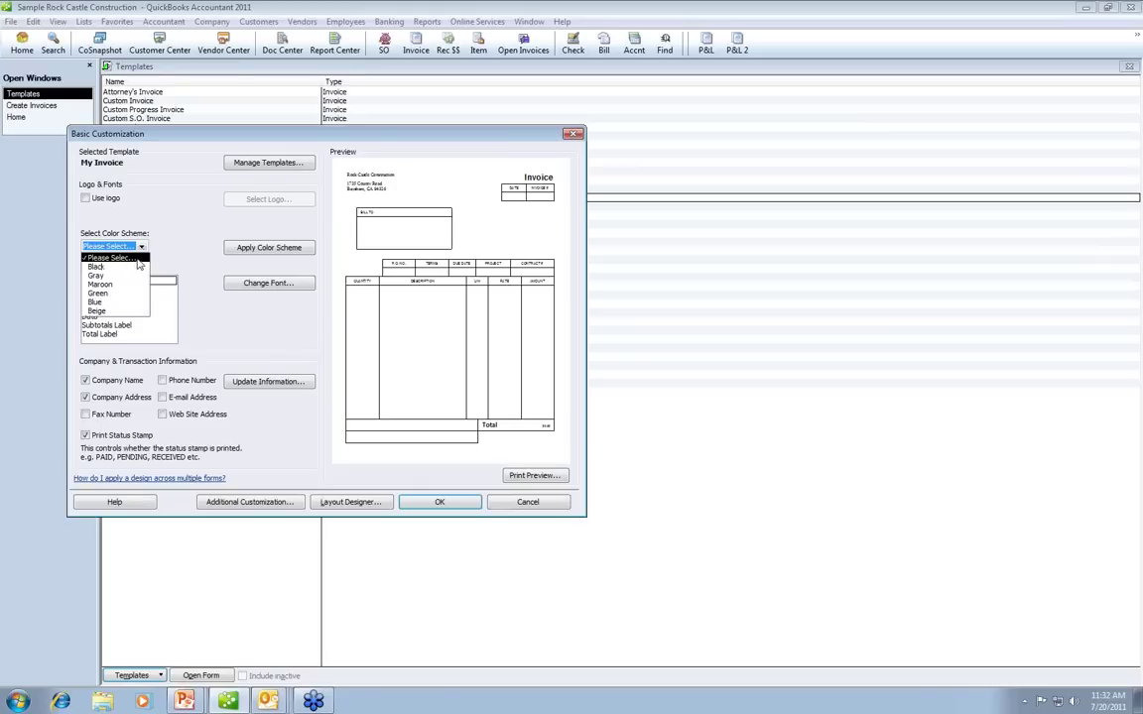
left_click(139, 257)
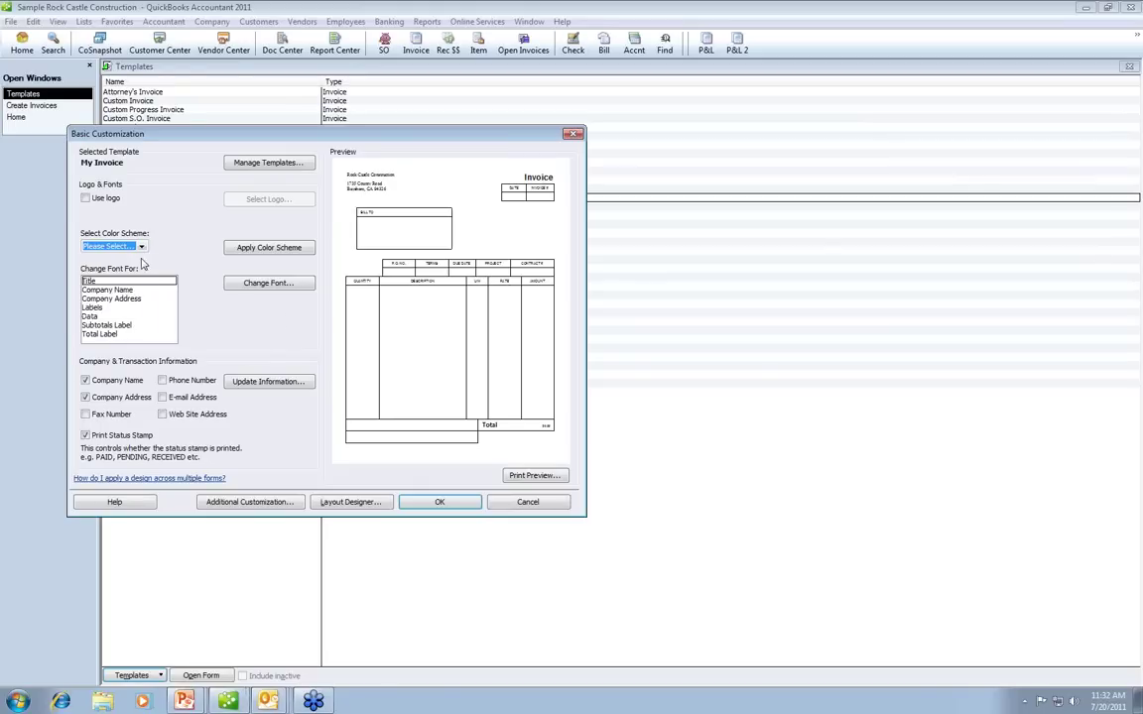
- Set the font size of the template's labels to 11
left_click(99, 310)
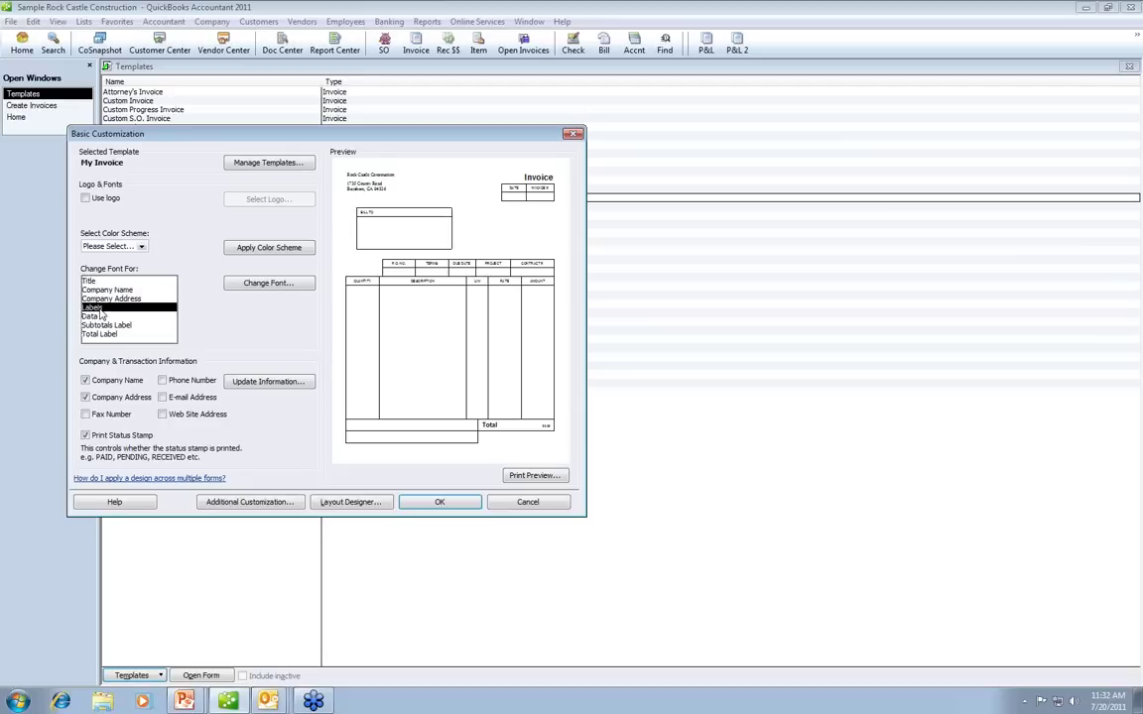
left_click(268, 284)
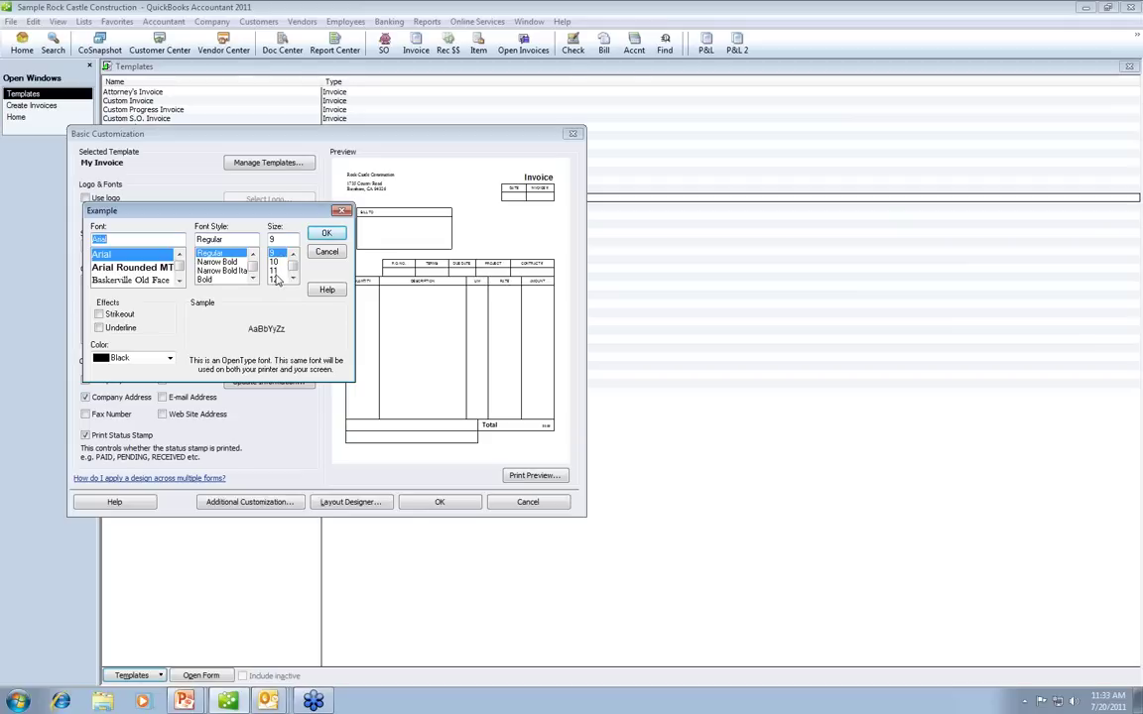
left_click(278, 270)
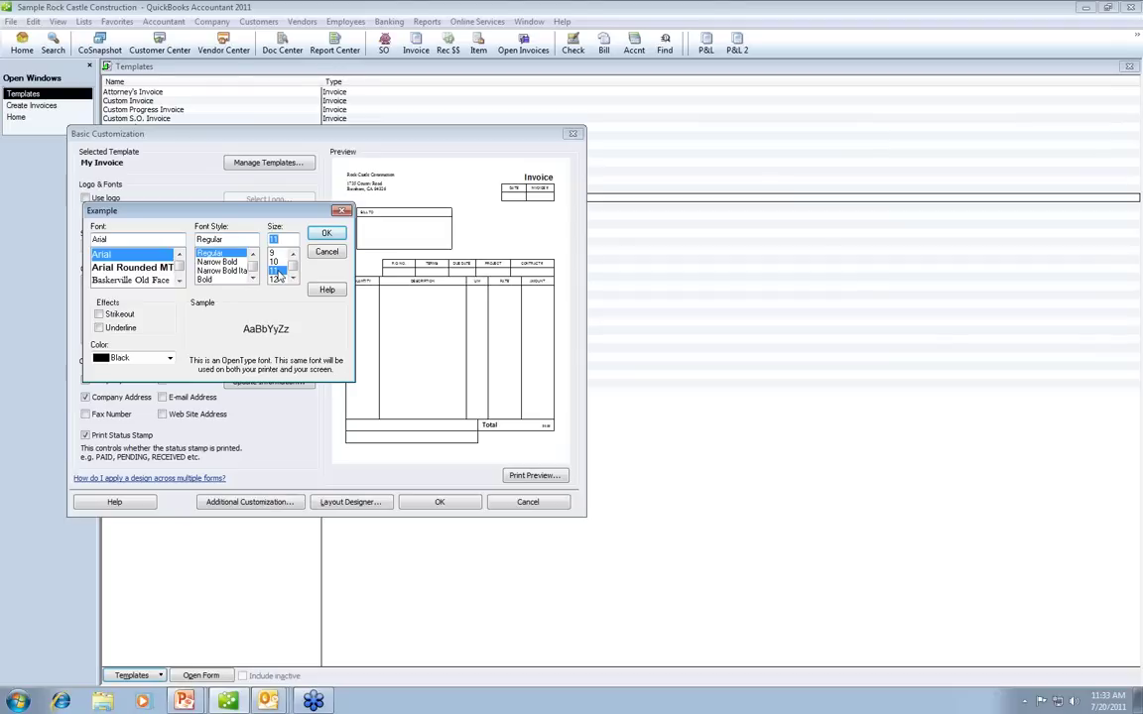
left_click(327, 233)
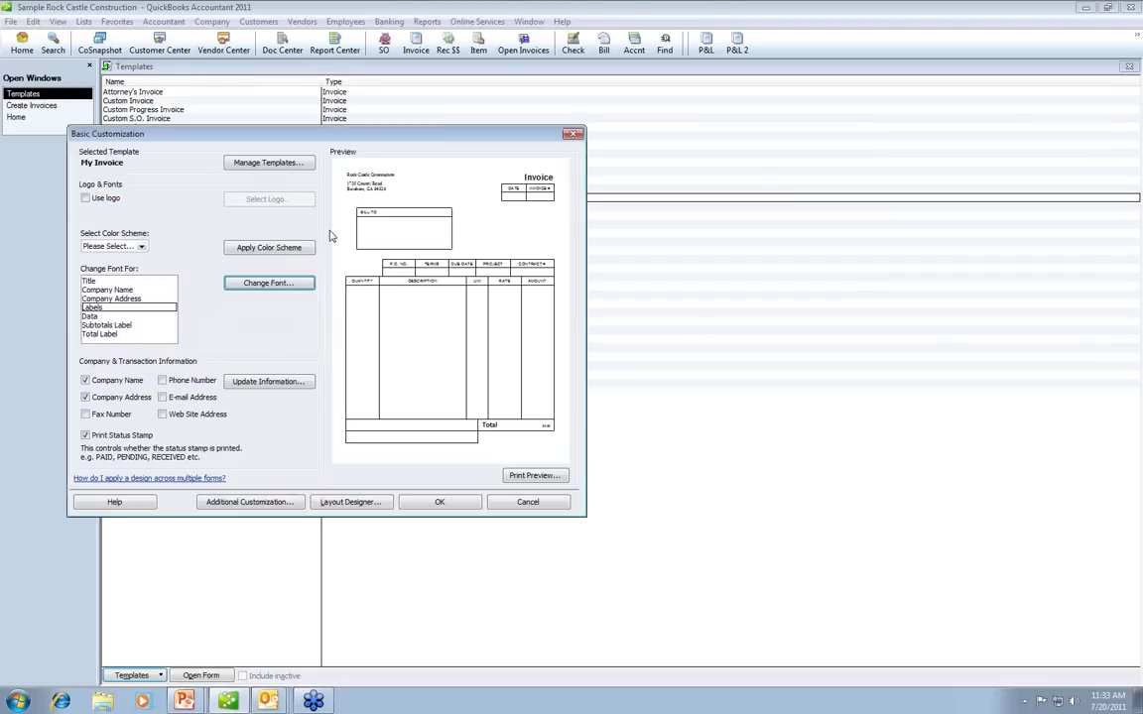
- Set the font size of the template's data to 11
left_click(96, 316)
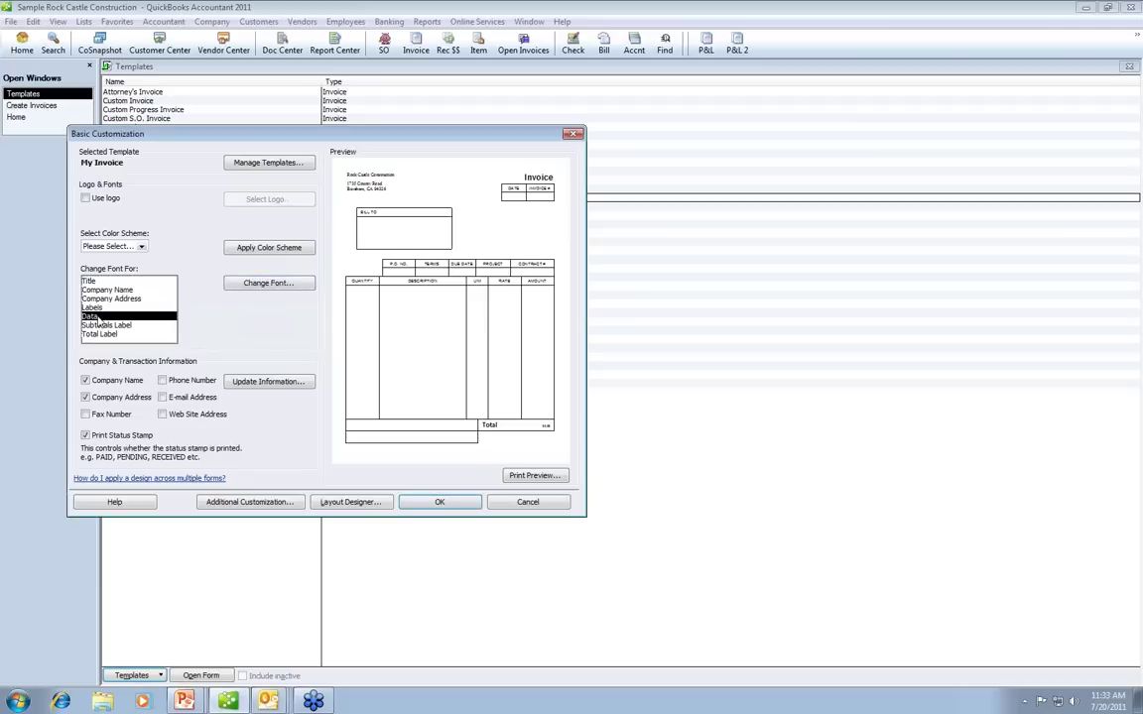
left_click(271, 284)
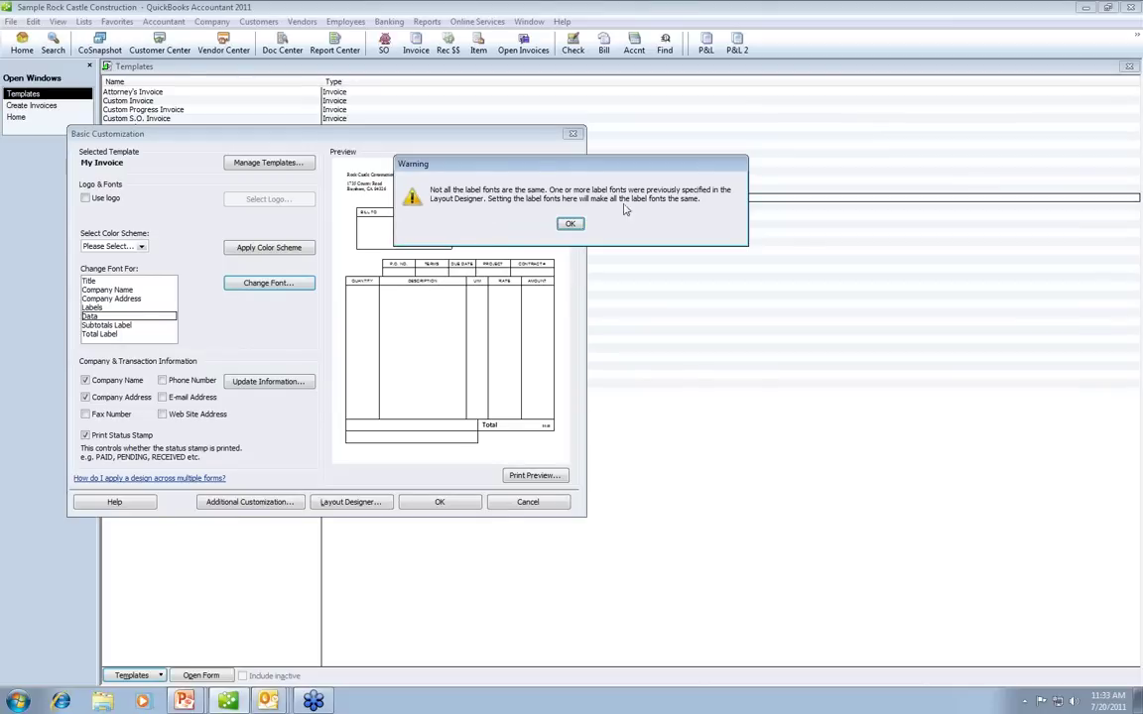
left_click(575, 229)
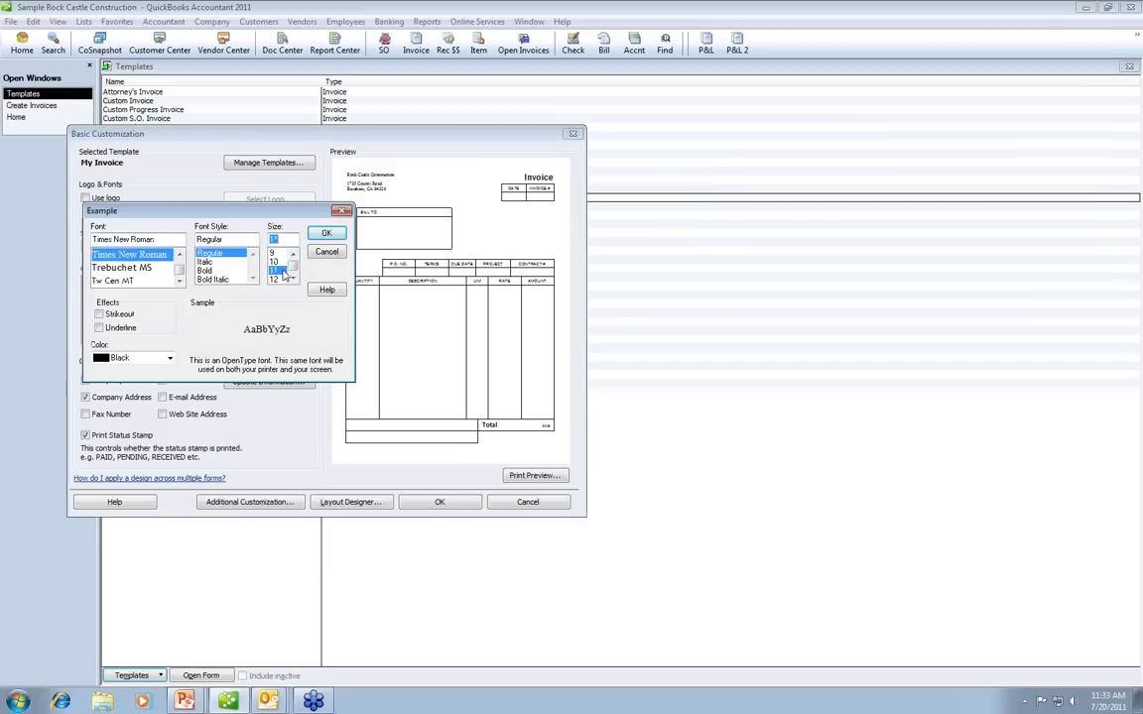
left_click(321, 233)
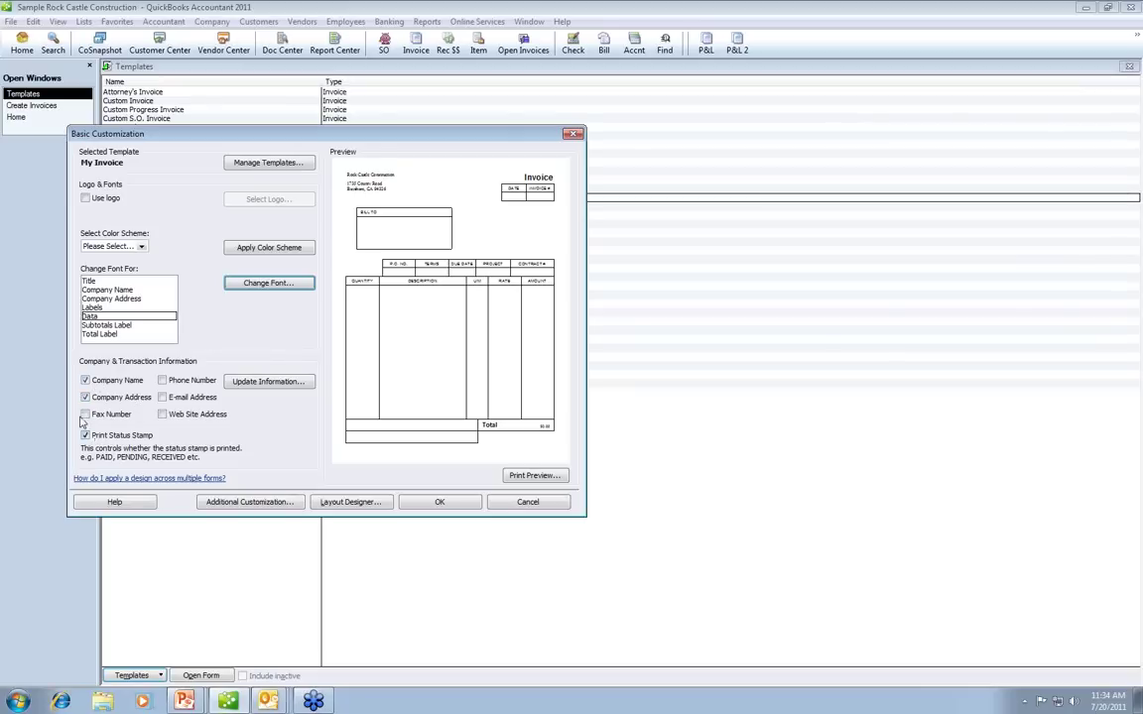
- Include the company's phone number, e-mail address, web site address and fax number on the template, and review the company information
left_click(163, 382)
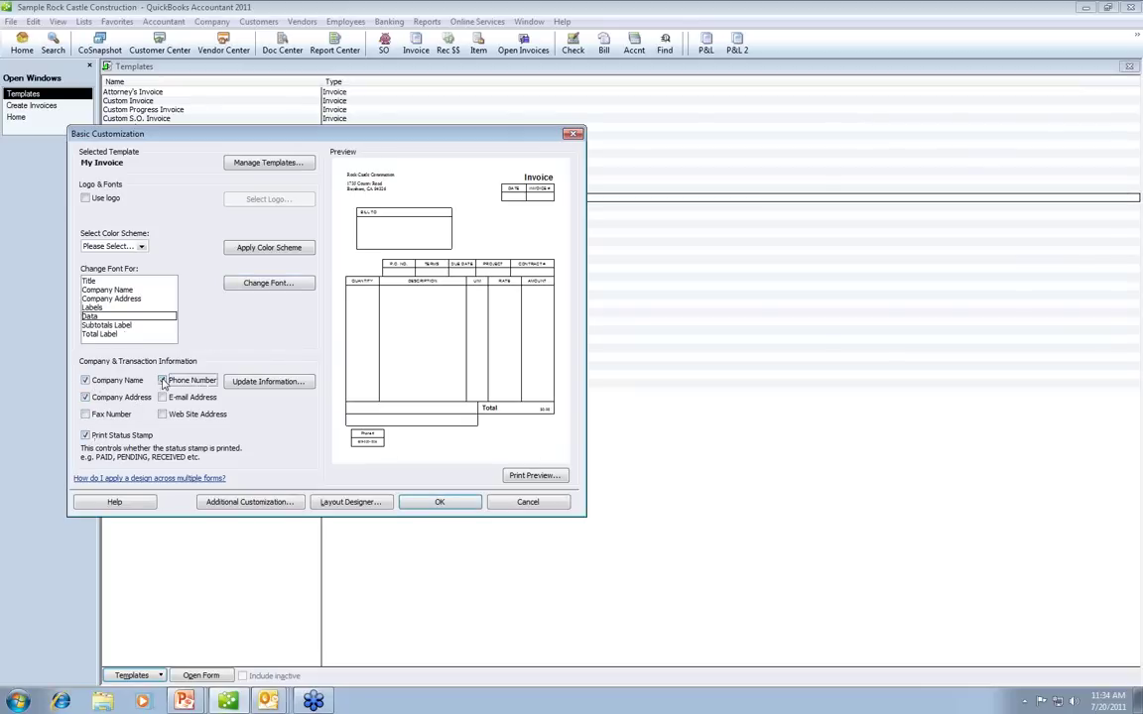
left_click(164, 399)
left_click(163, 415)
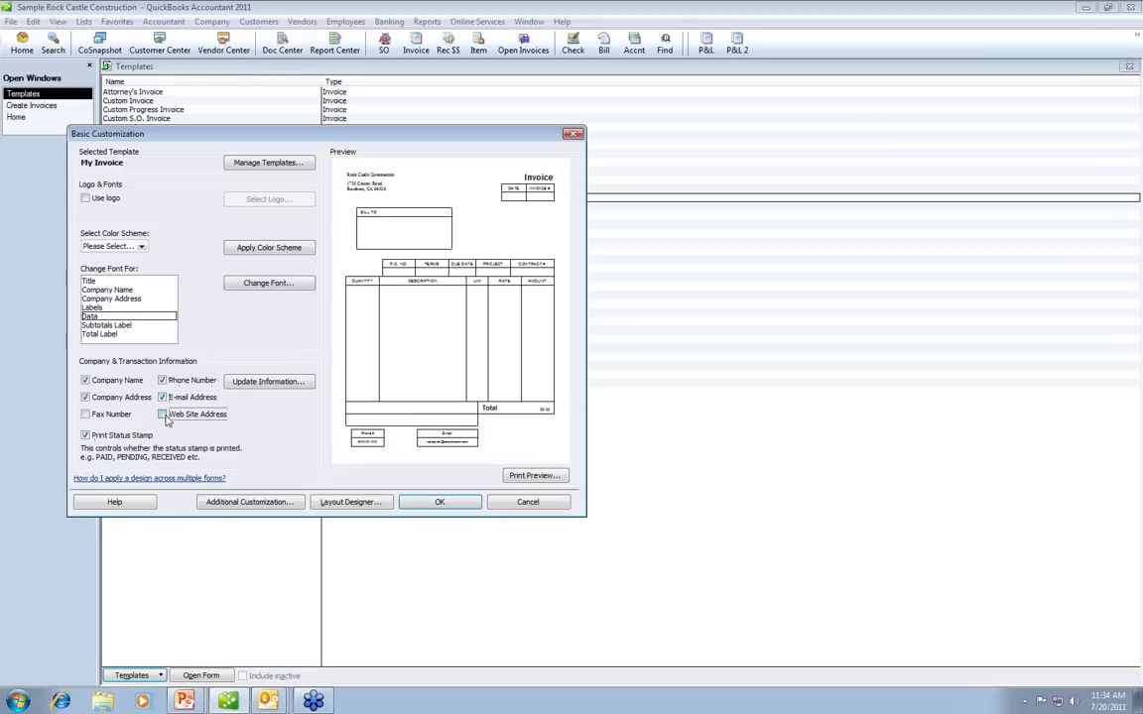
left_click(113, 415)
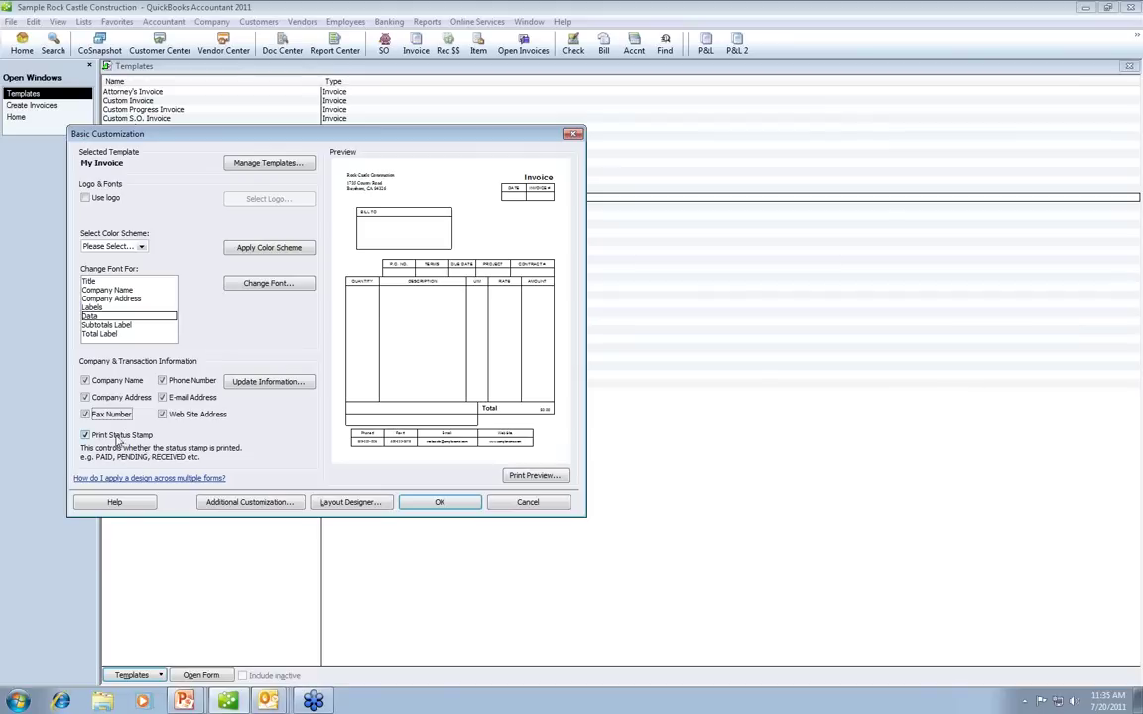
left_click(300, 383)
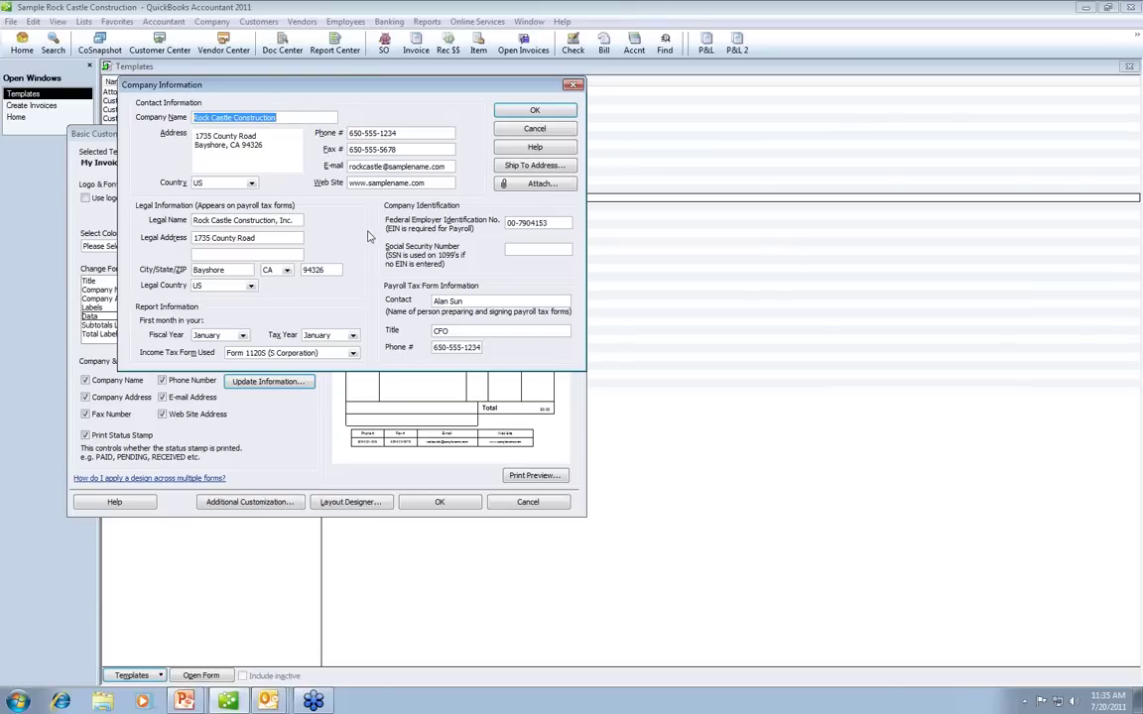
left_click(533, 111)
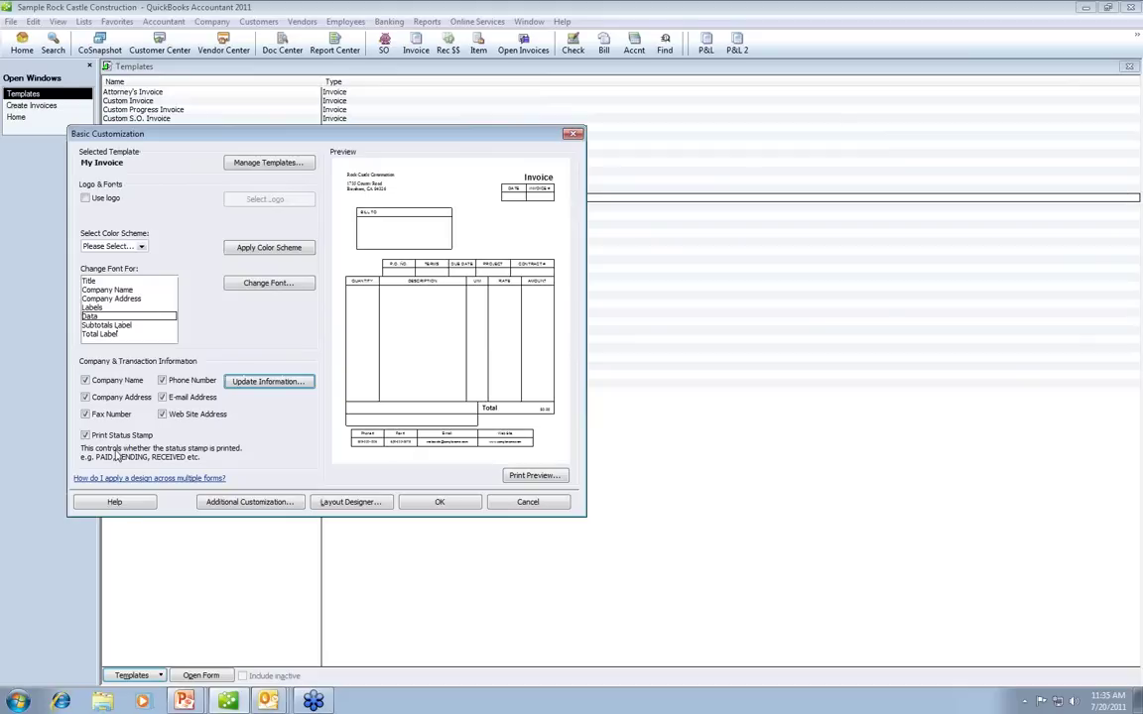
- Open the additional customization of My Invoice and review the header fields with their screen, print and title settings
left_click(253, 506)
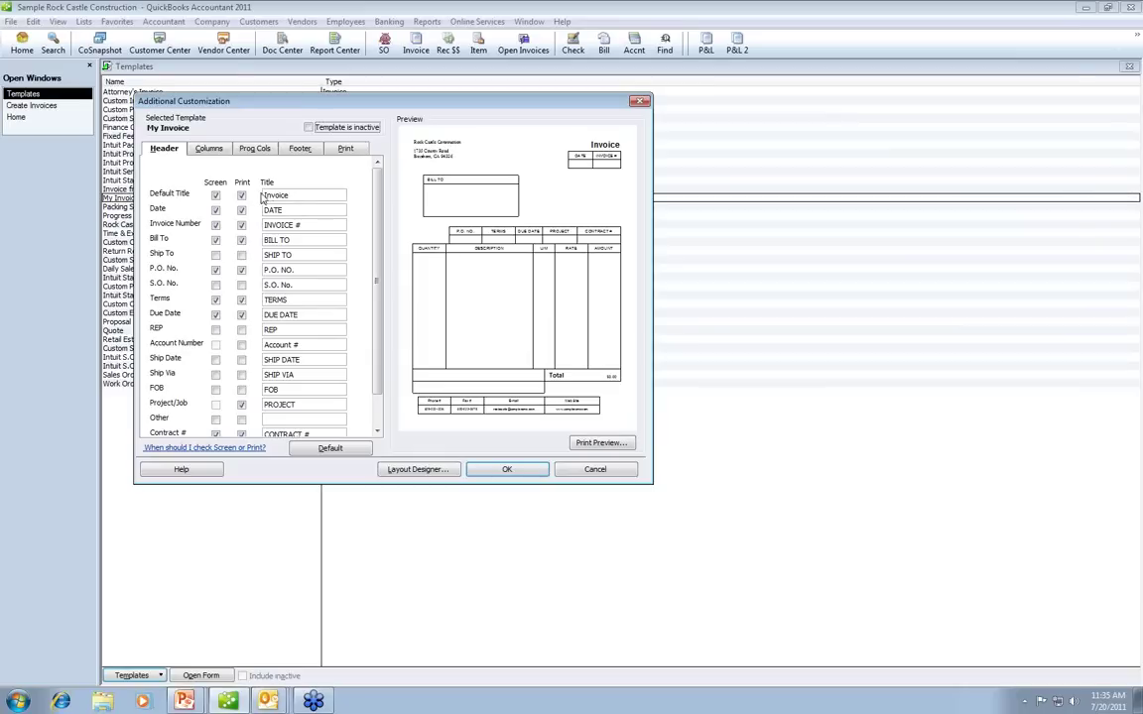
left_click_drag(264, 196, 277, 196)
scroll(375, 416, "down", 1)
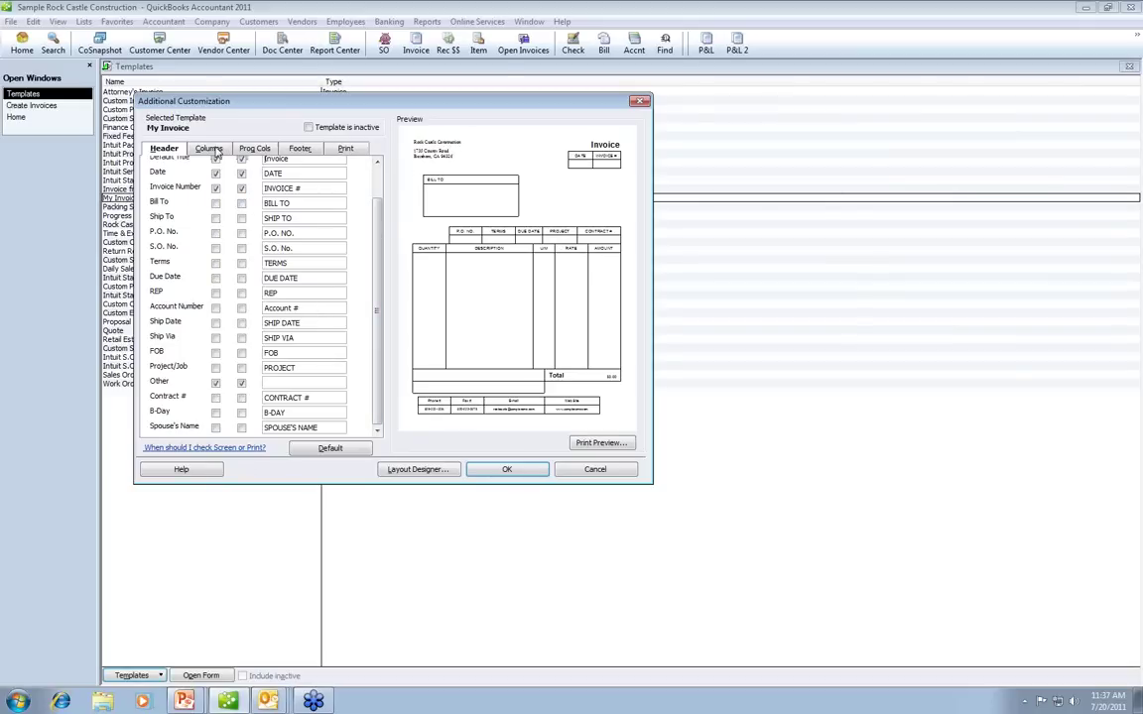
- Reorder the template's columns so Description has order 2 and Quantity has order 3
left_click(210, 149)
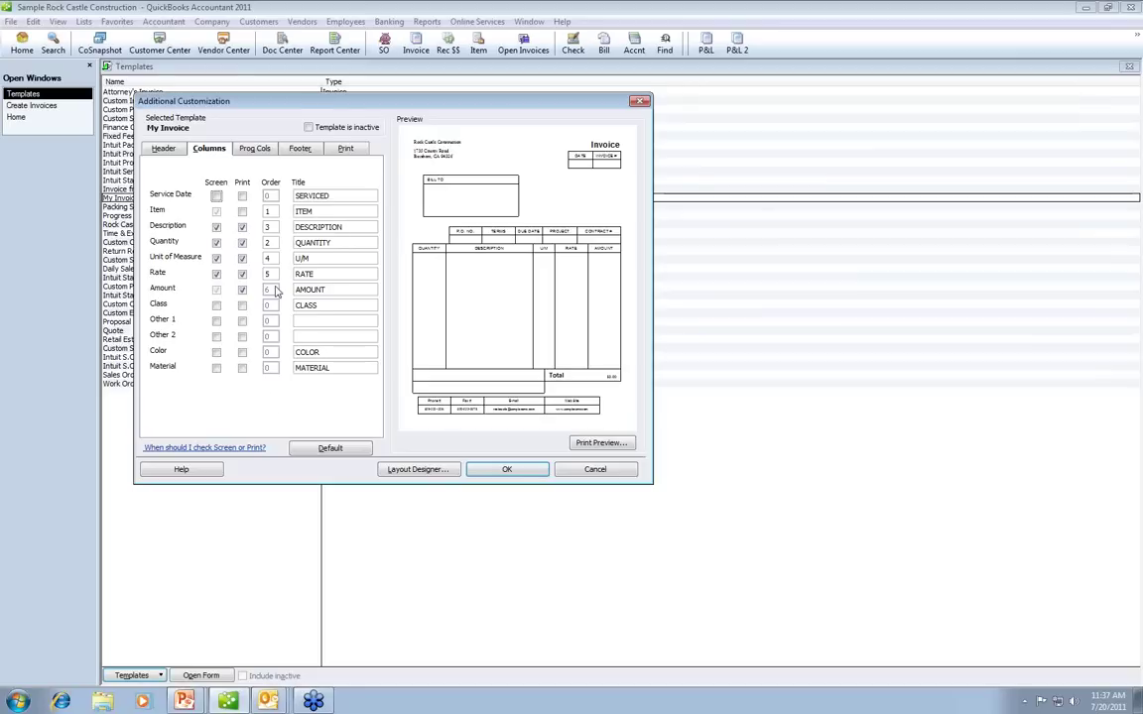
left_click(266, 226)
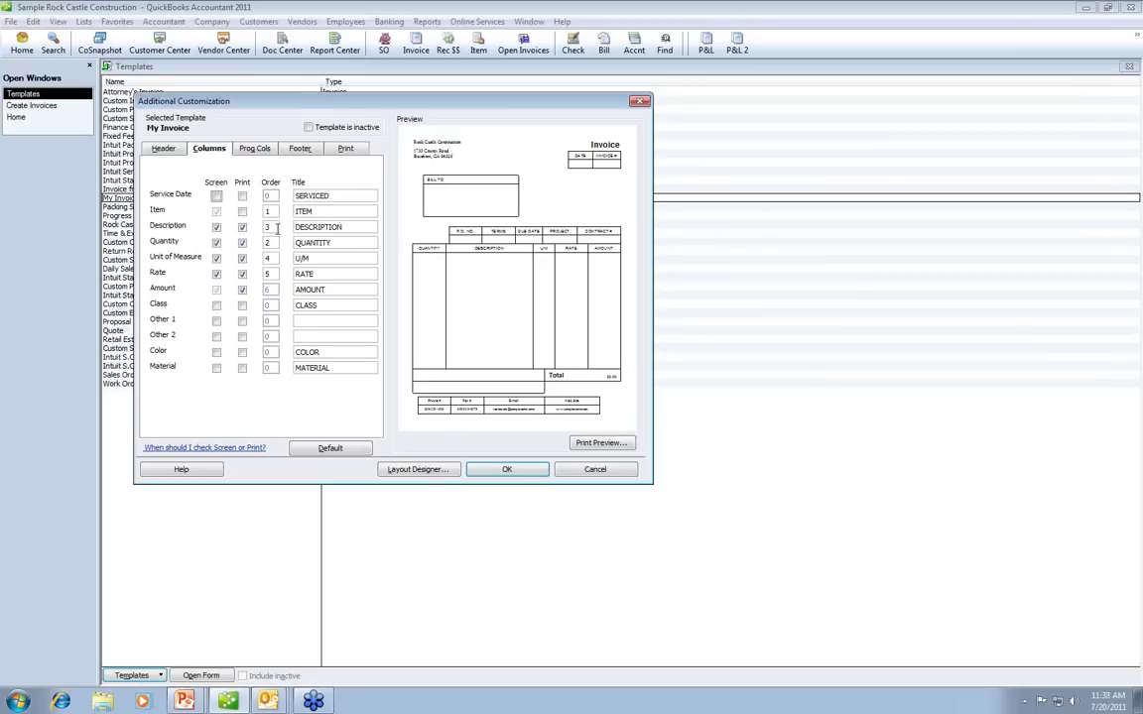
type("2")
left_click(267, 242)
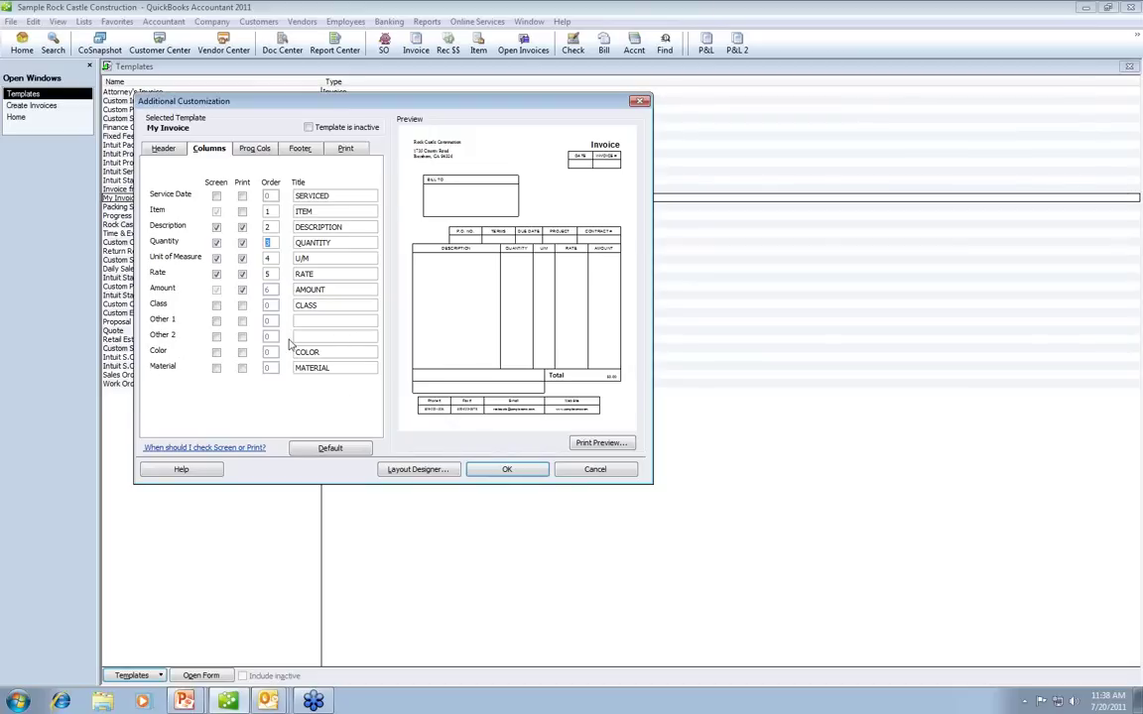
- Add the Color and Material columns to My Invoice for both screen and print, continuing without the default layout
left_click(216, 352)
left_click(242, 352)
left_click(217, 368)
left_click(242, 368)
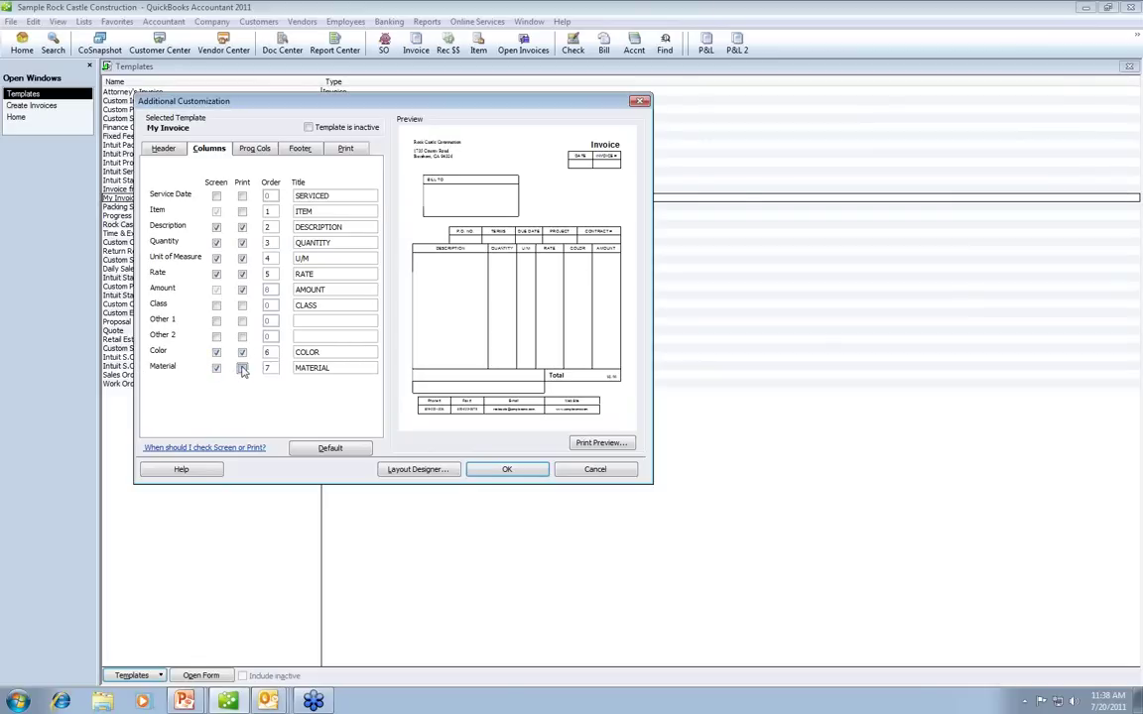
left_click(534, 324)
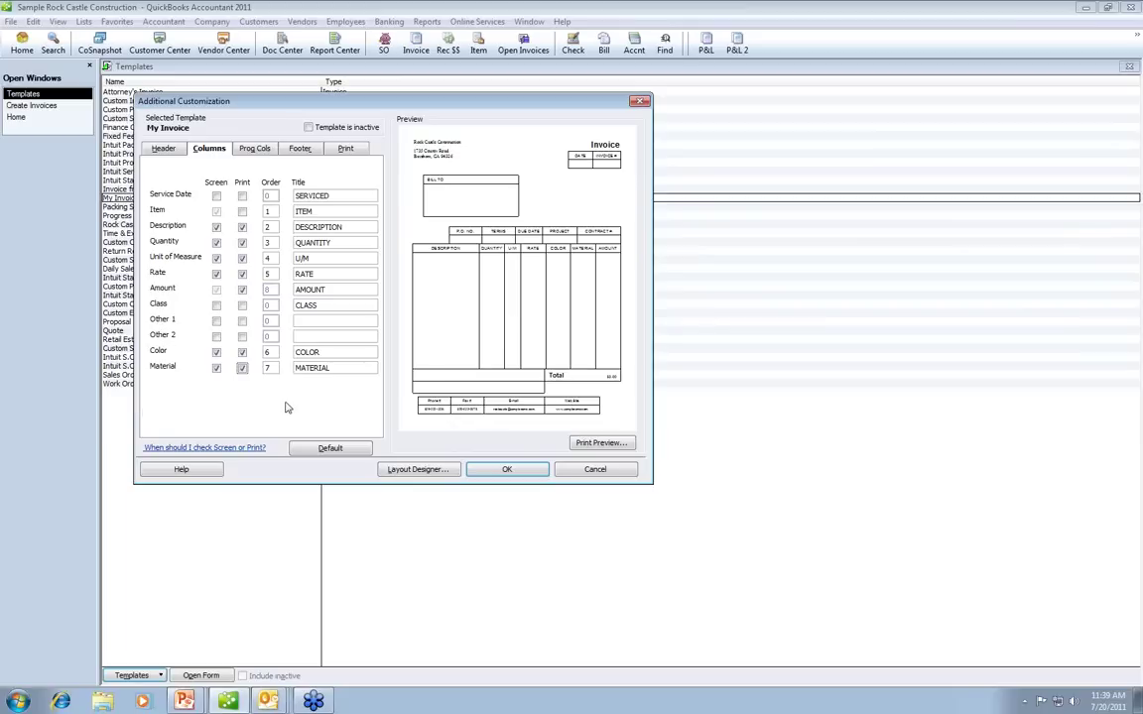
- Try adding the Estimate Quantity progress column for screen and print, and remove it again
left_click(254, 149)
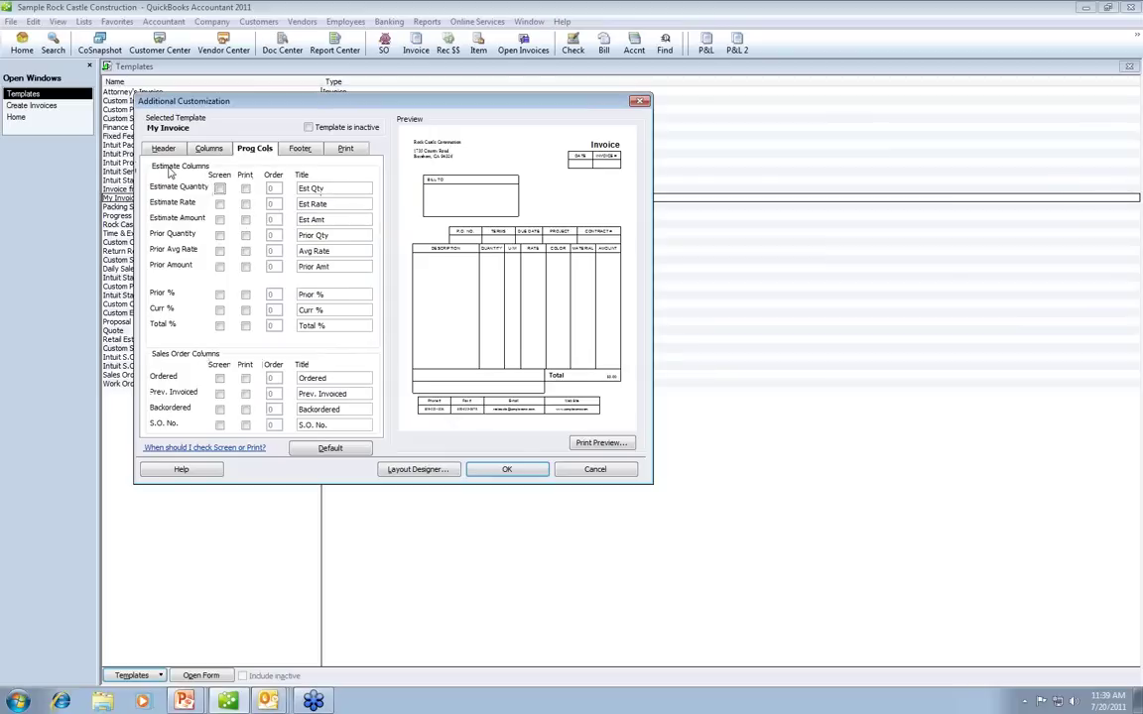
left_click(220, 188)
left_click(245, 189)
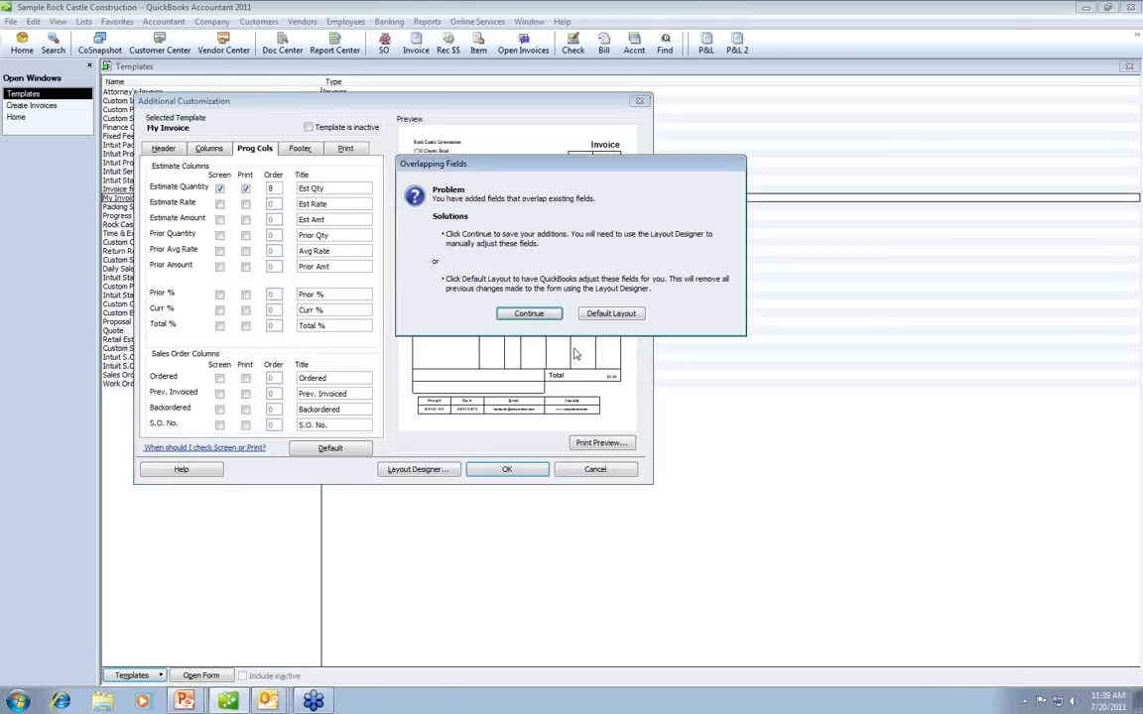
left_click(529, 314)
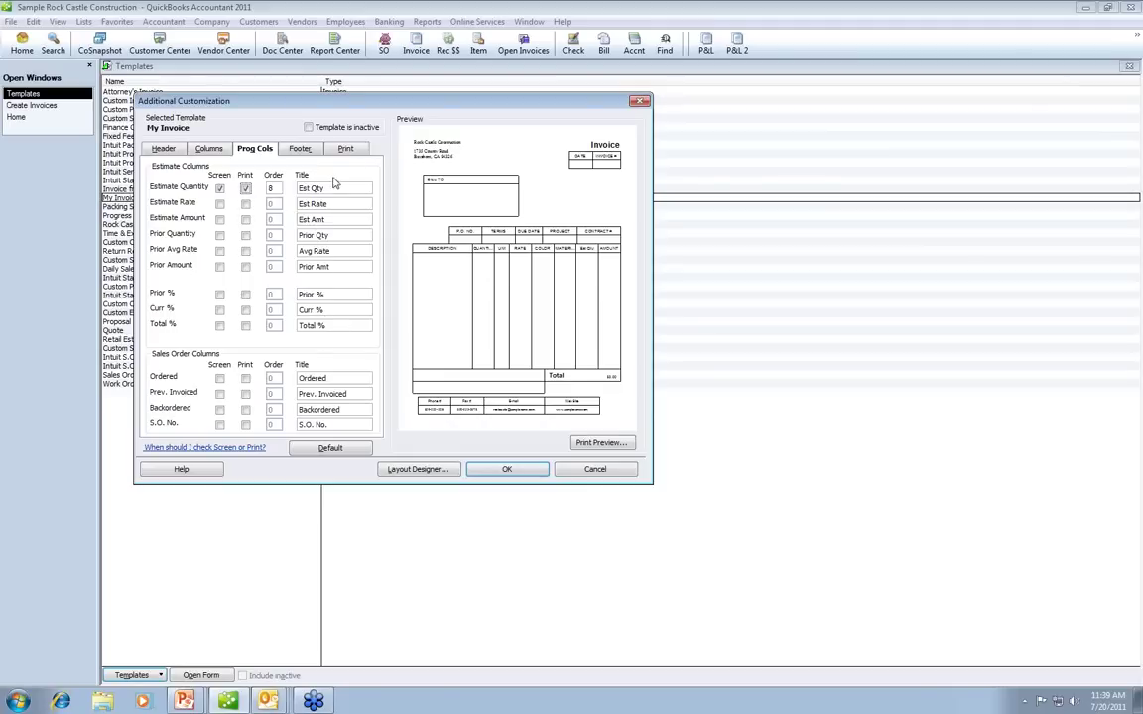
left_click(220, 188)
left_click(529, 313)
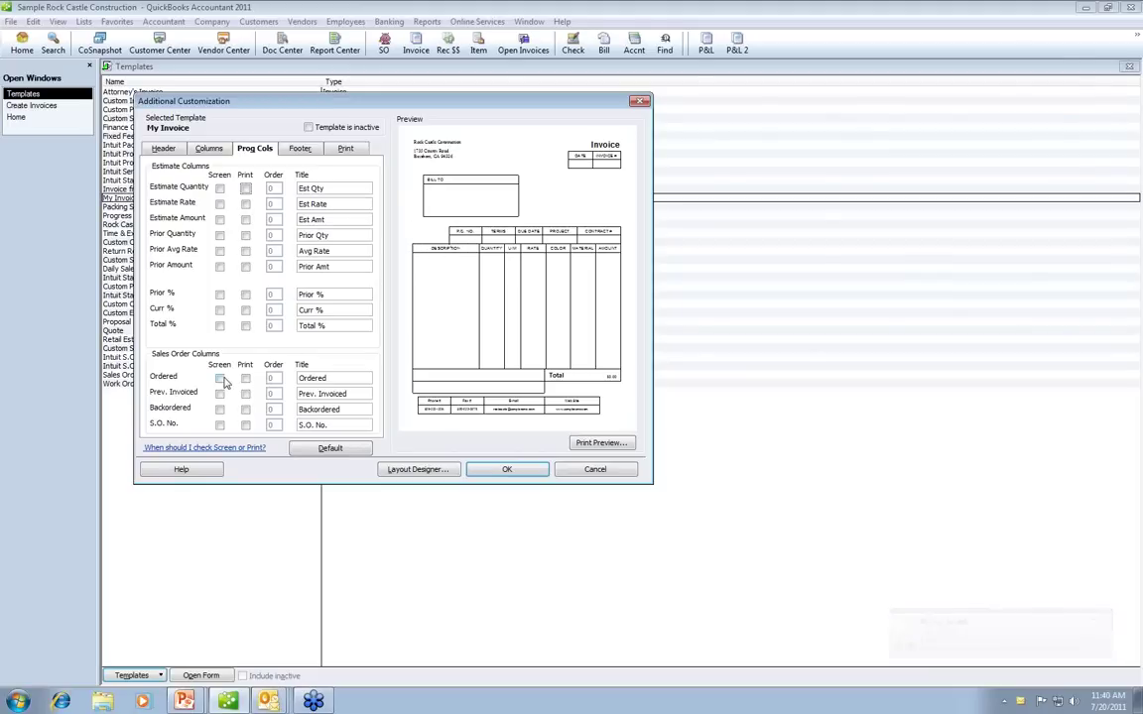
- Print the long text disclaimer in the footer, keeping the current layout, with the text "My terms are your invoice is due"
left_click(305, 150)
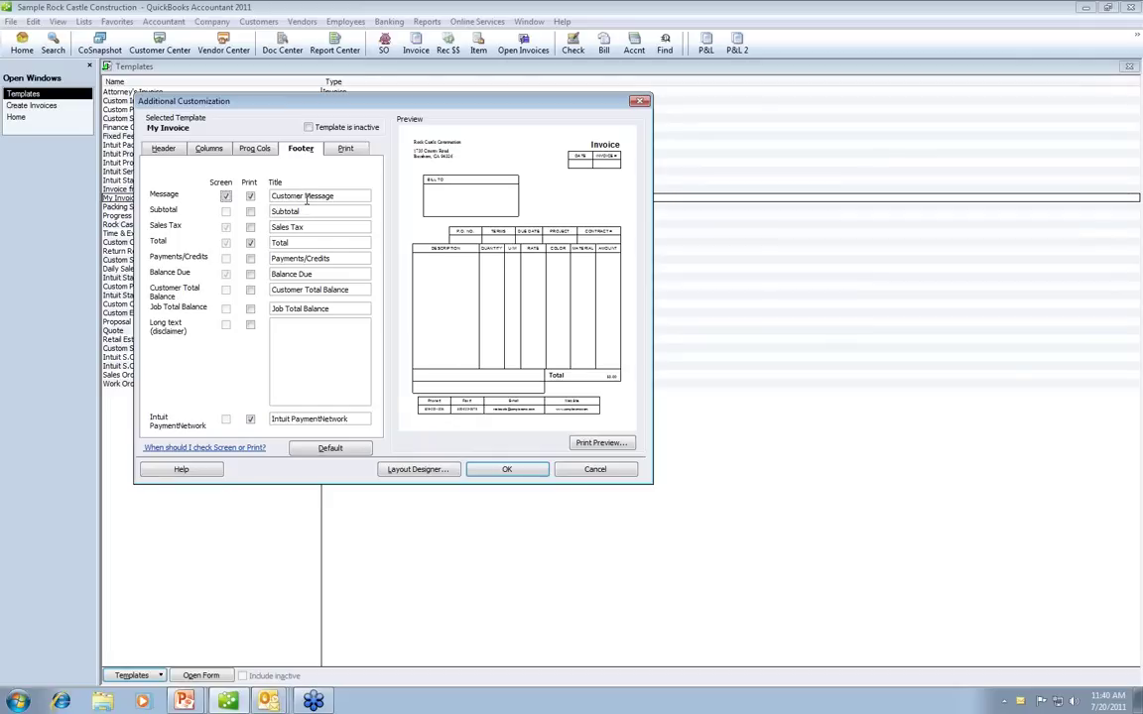
left_click(250, 325)
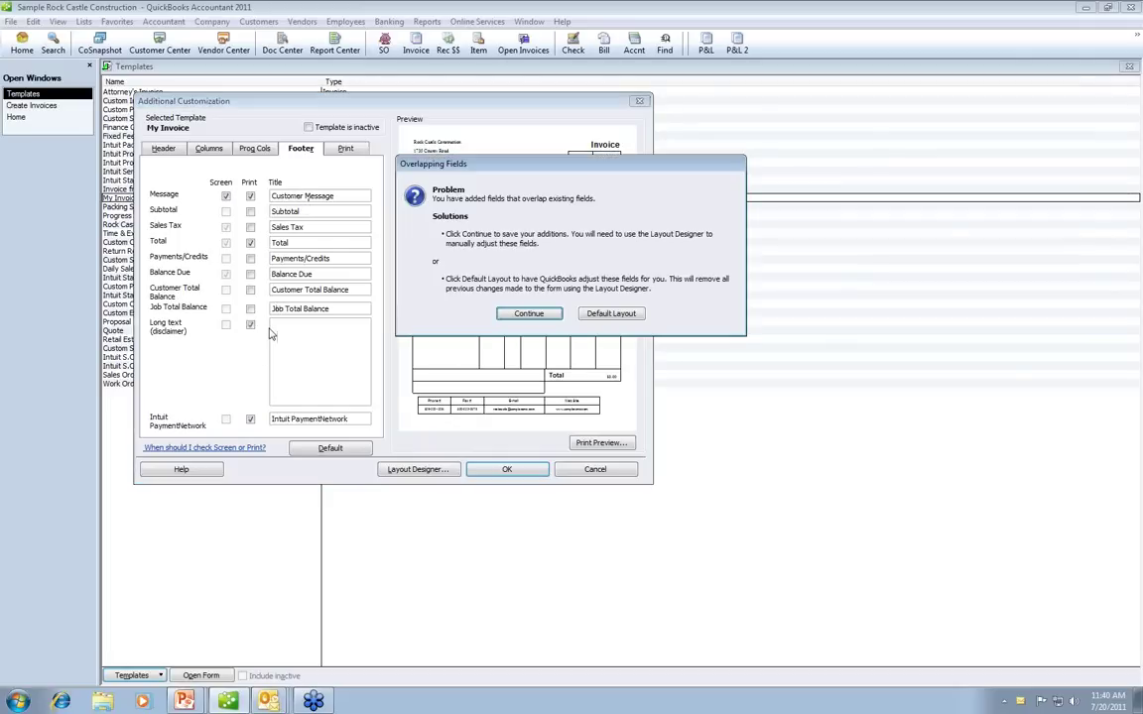
left_click(505, 316)
left_click(287, 330)
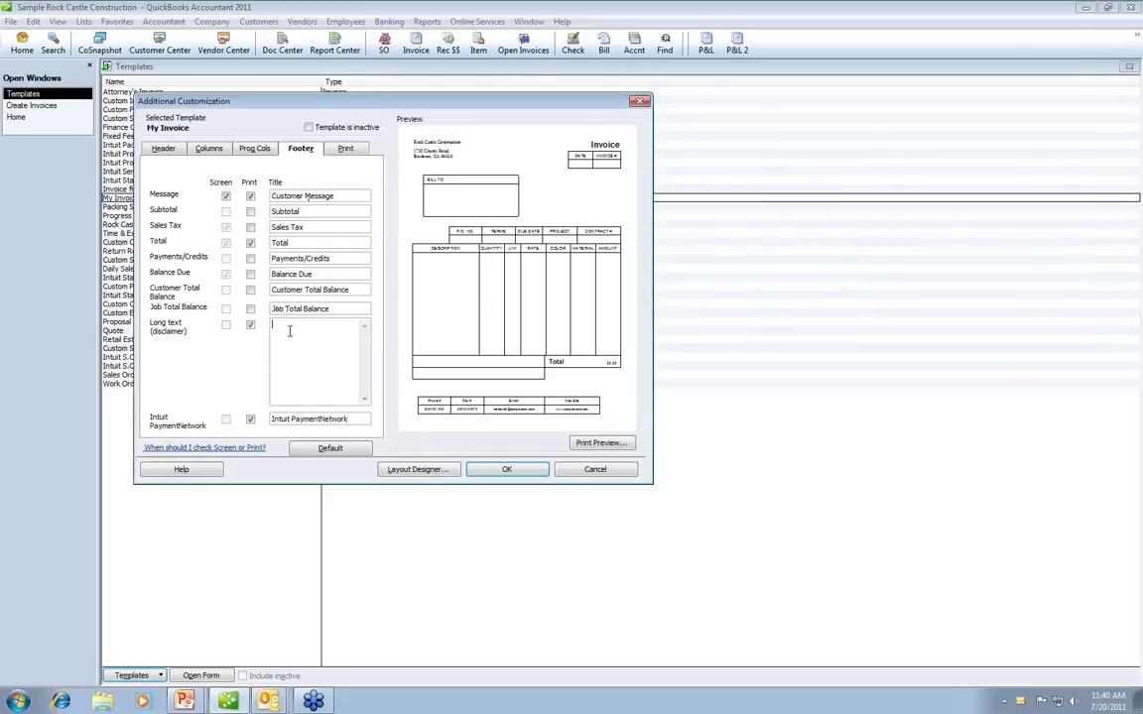
type("My terms are your invoice is due")
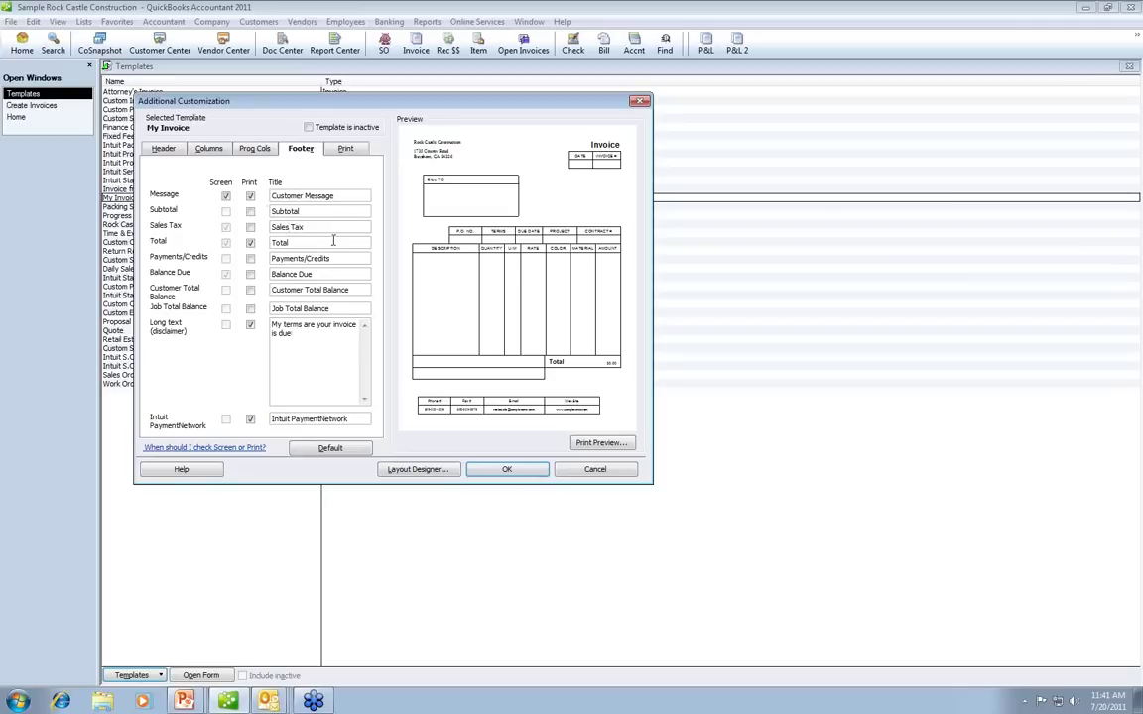
type("!")
- Review the template's printer settings and exclude Intuit PaymentNetwork from the printed footer
left_click(349, 149)
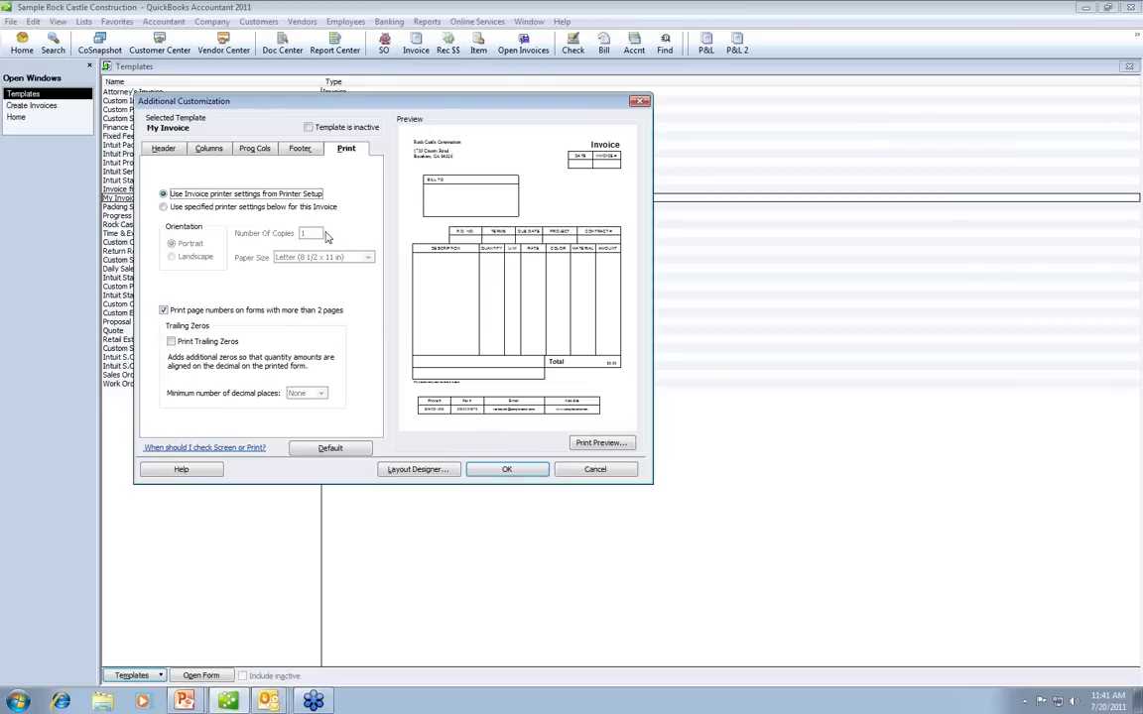
left_click(302, 150)
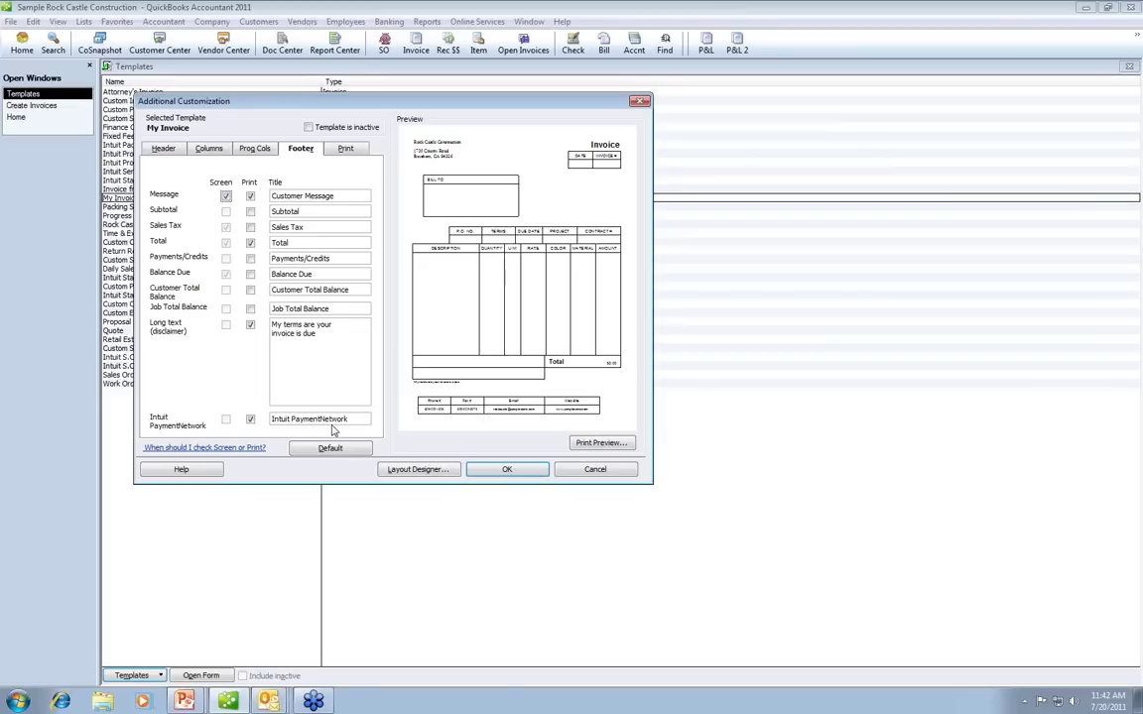
left_click(250, 419)
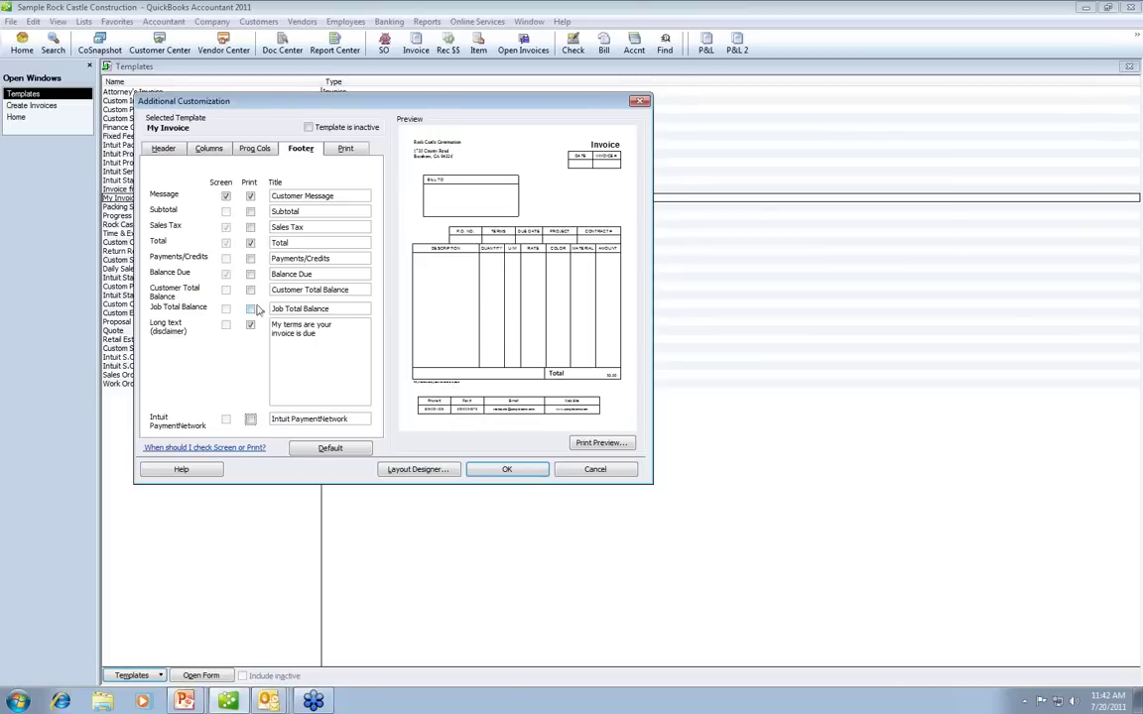
- Recheck the header, column, progress column and footer settings, and open My Invoice in the Layout Designer
left_click(164, 149)
left_click(208, 150)
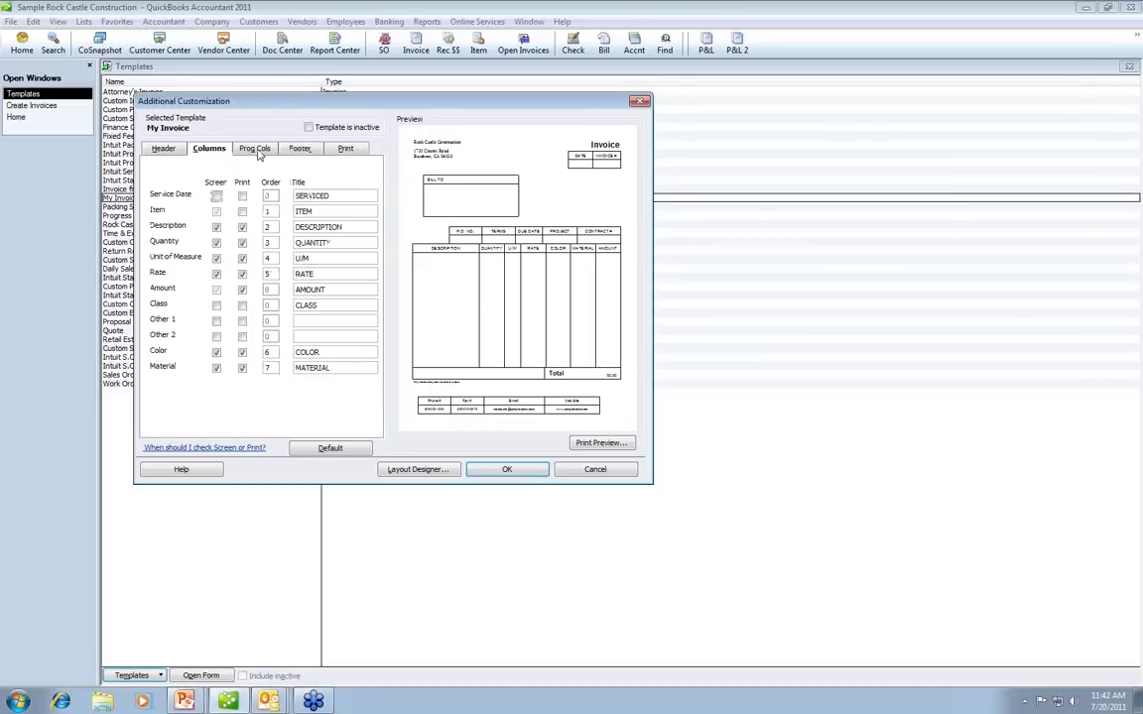
left_click(254, 149)
left_click(305, 149)
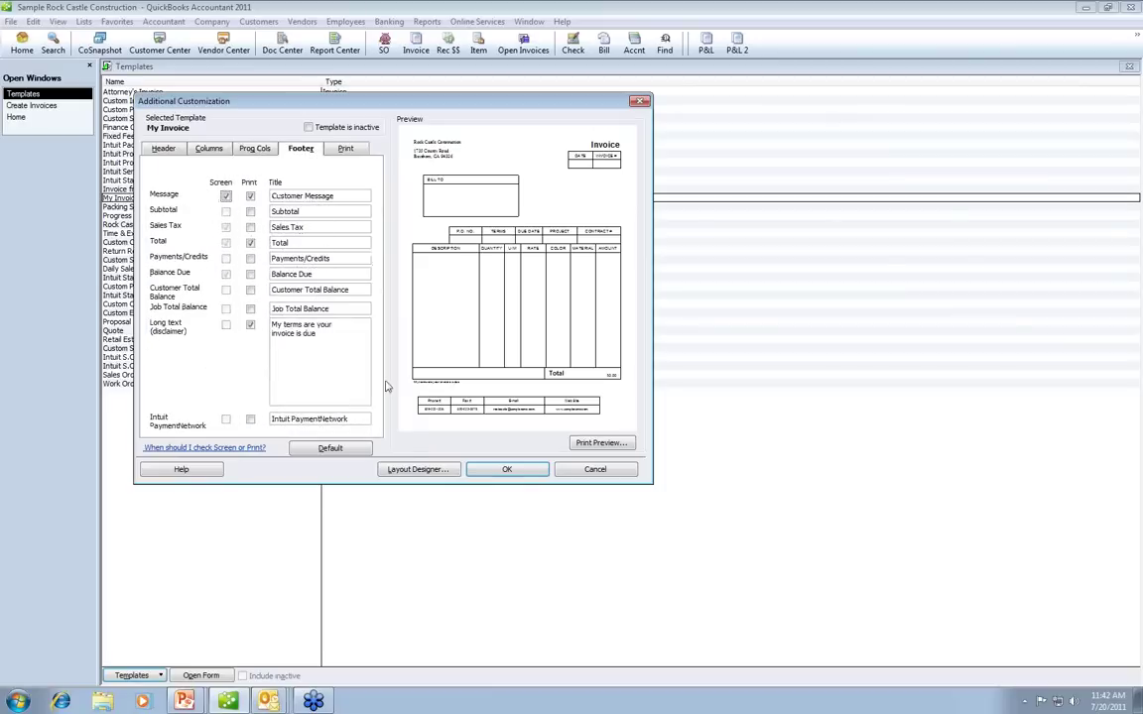
left_click(418, 470)
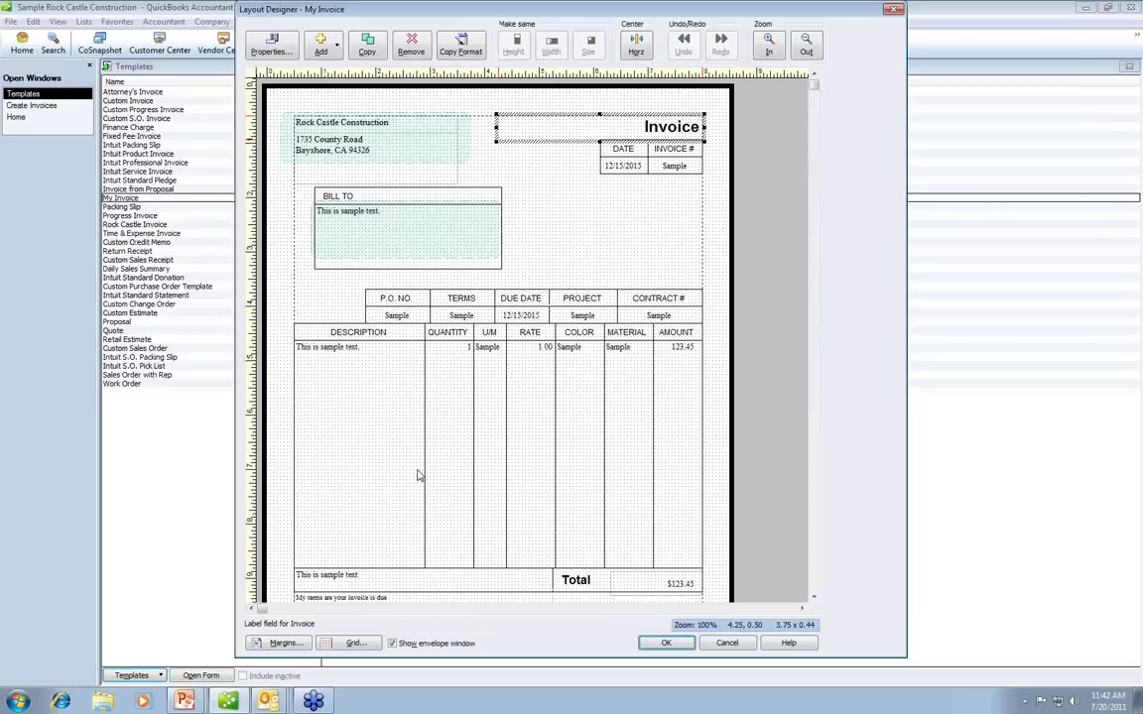
- Set the company name's font to Trebuchet MS, Bold Italic, size 18
left_click(404, 127)
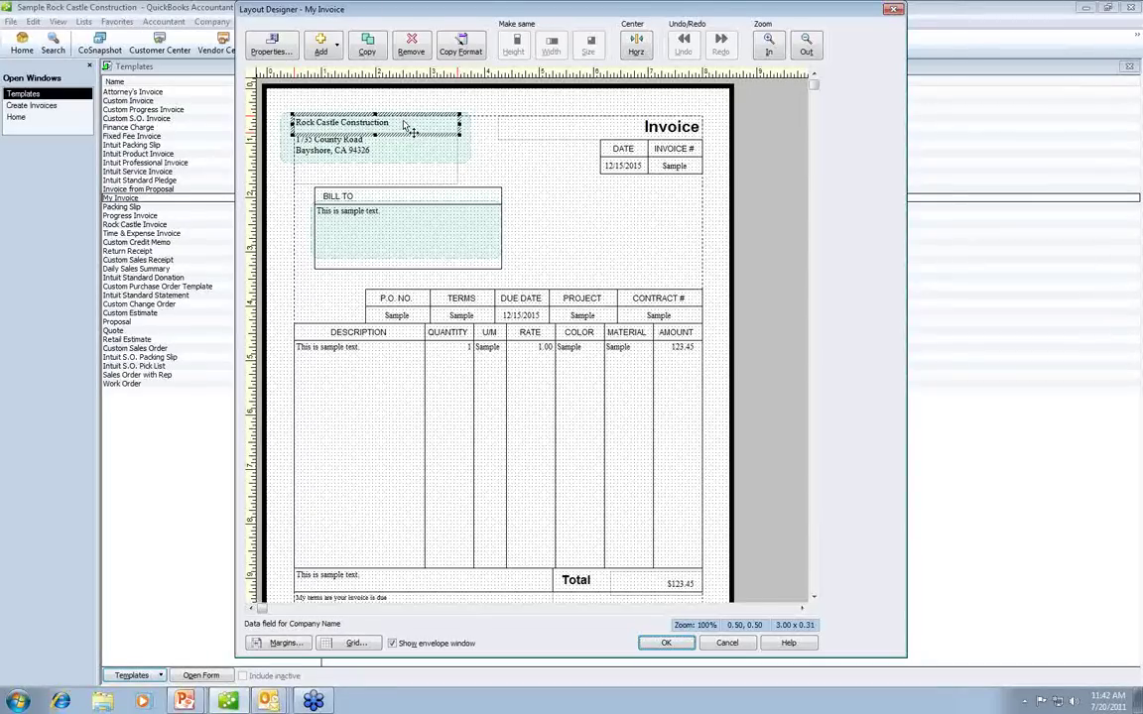
double_click(404, 124)
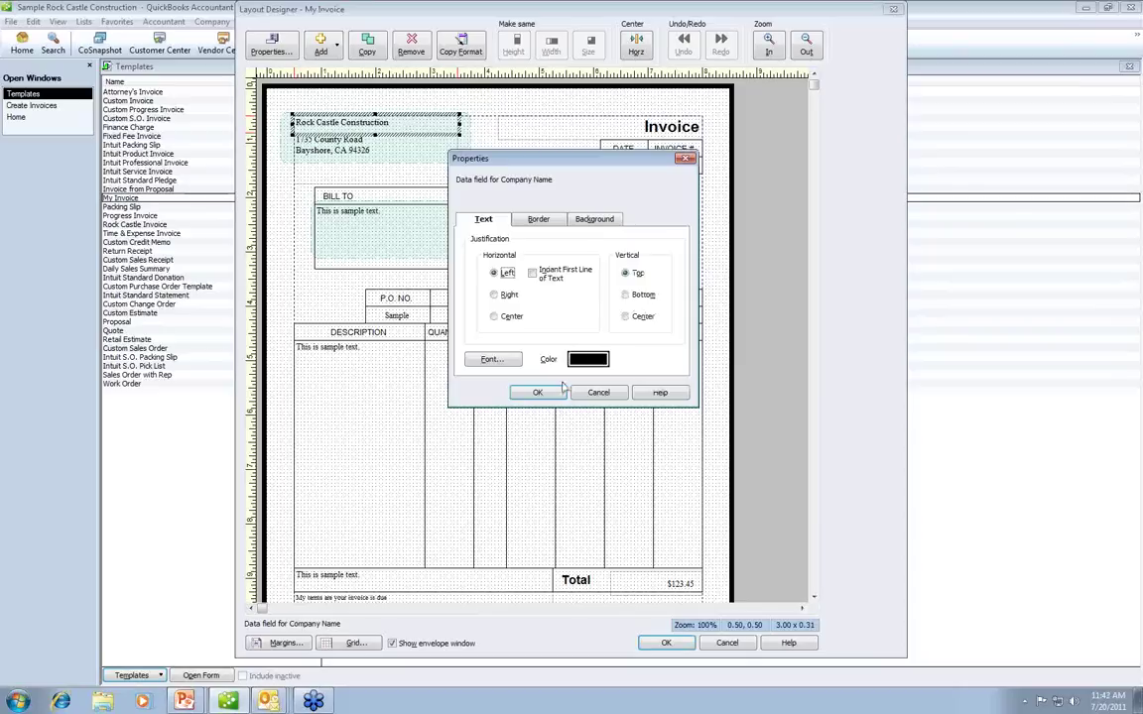
left_click(488, 359)
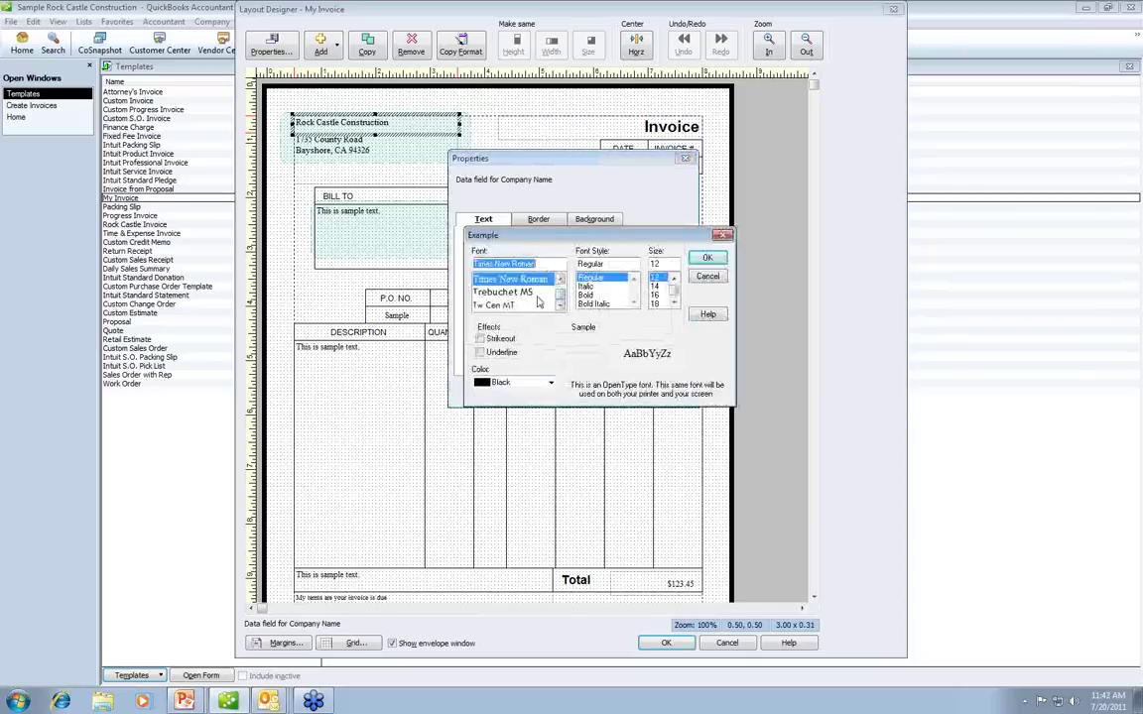
left_click(531, 293)
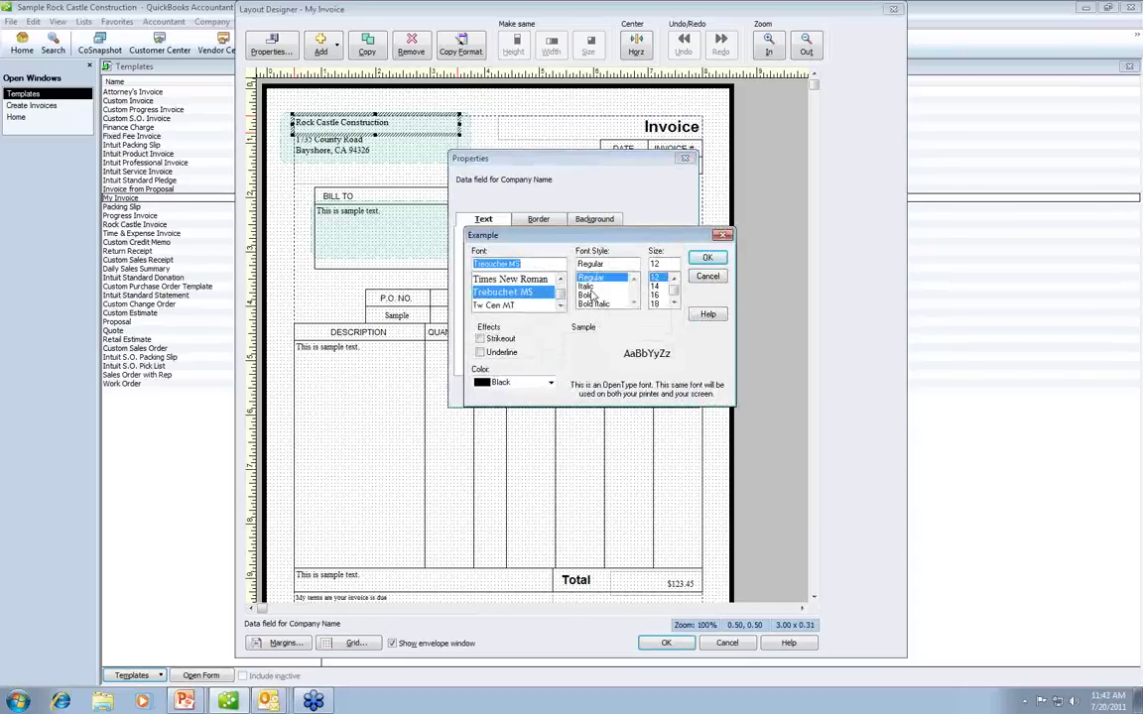
left_click(594, 303)
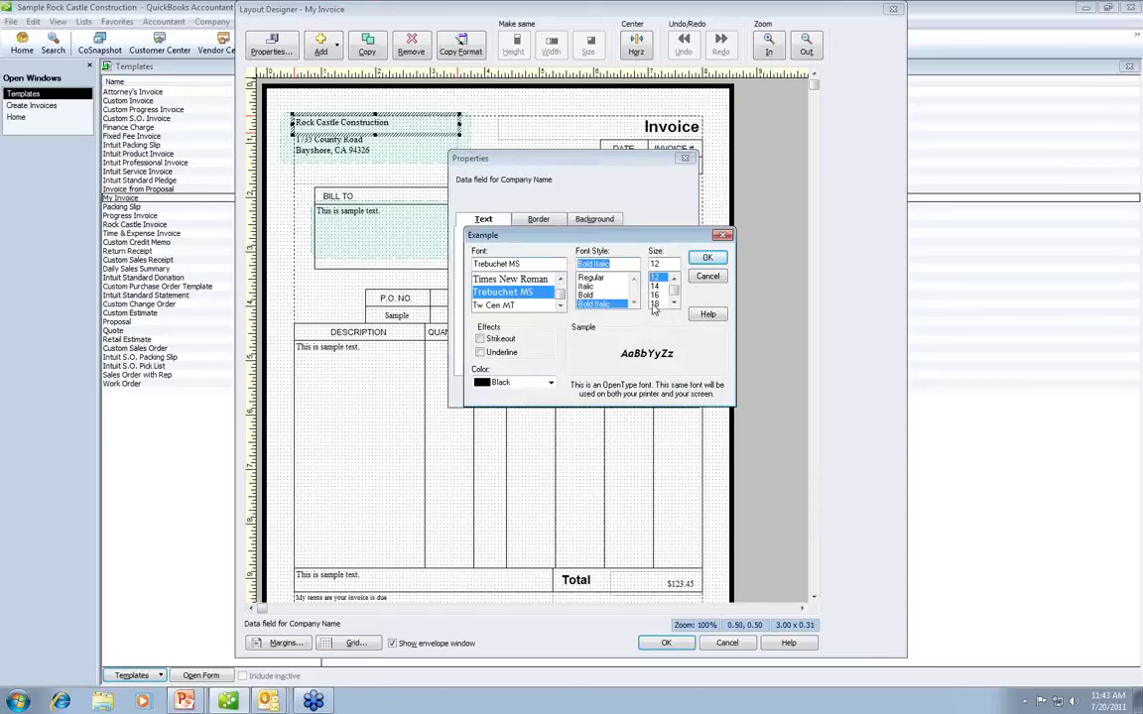
left_click(655, 303)
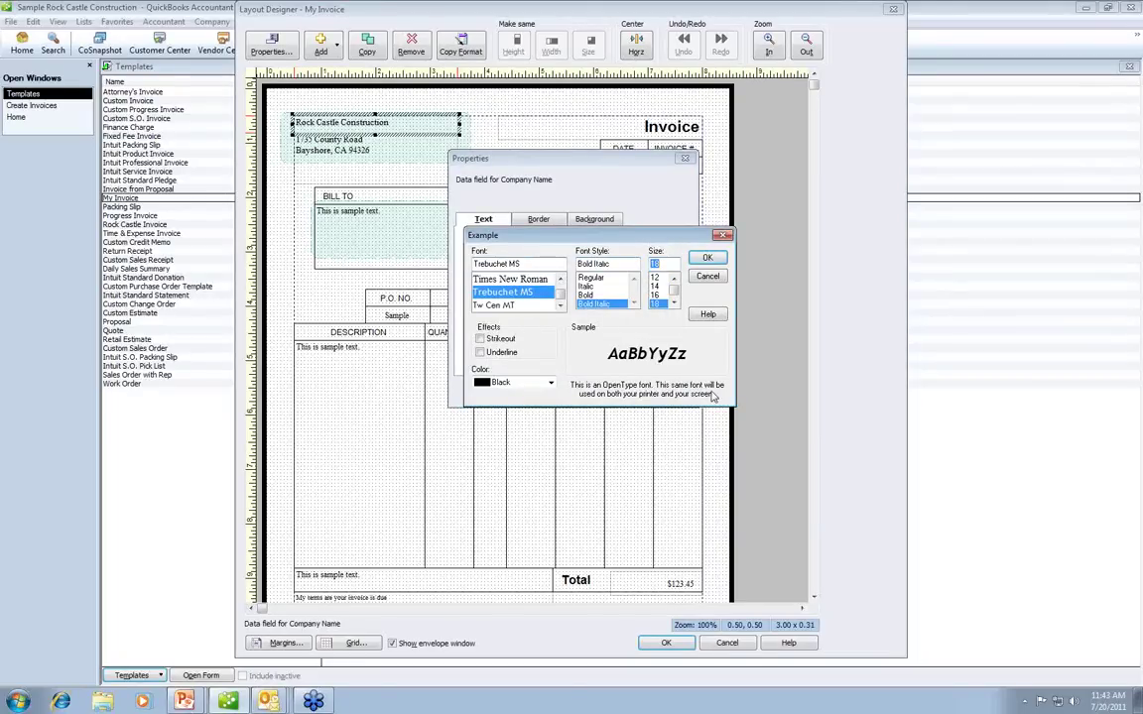
left_click(708, 257)
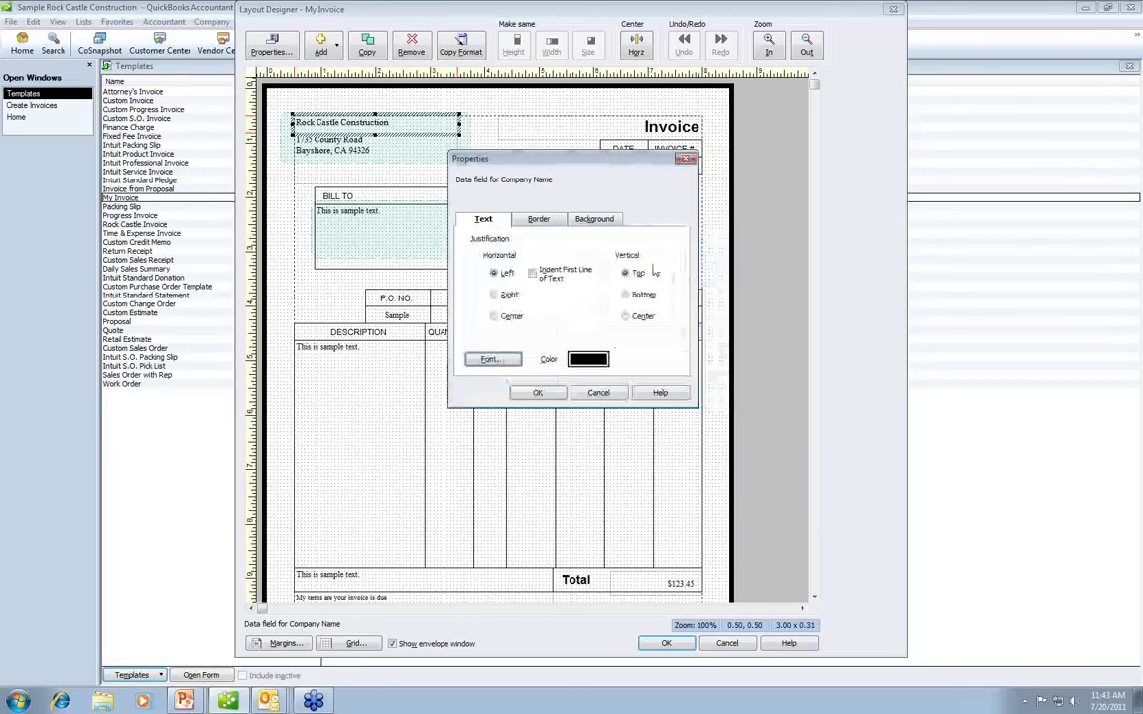
- Change the company name's text color to blue and apply the field properties
left_click(573, 360)
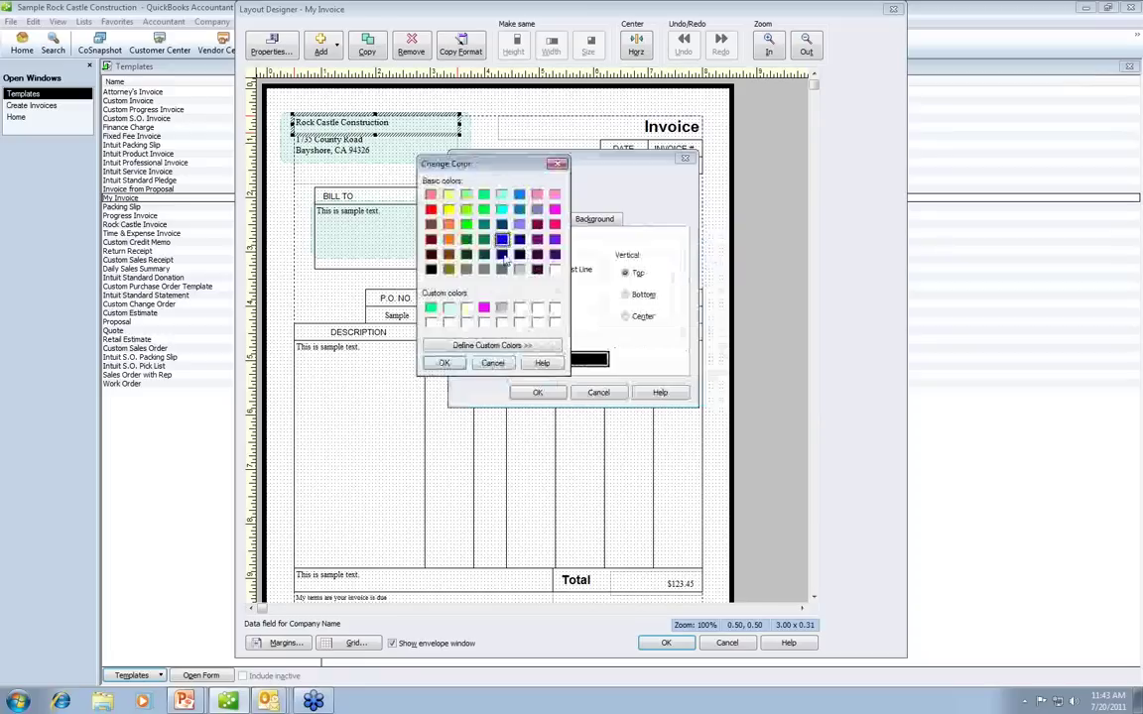
left_click(443, 363)
left_click(536, 392)
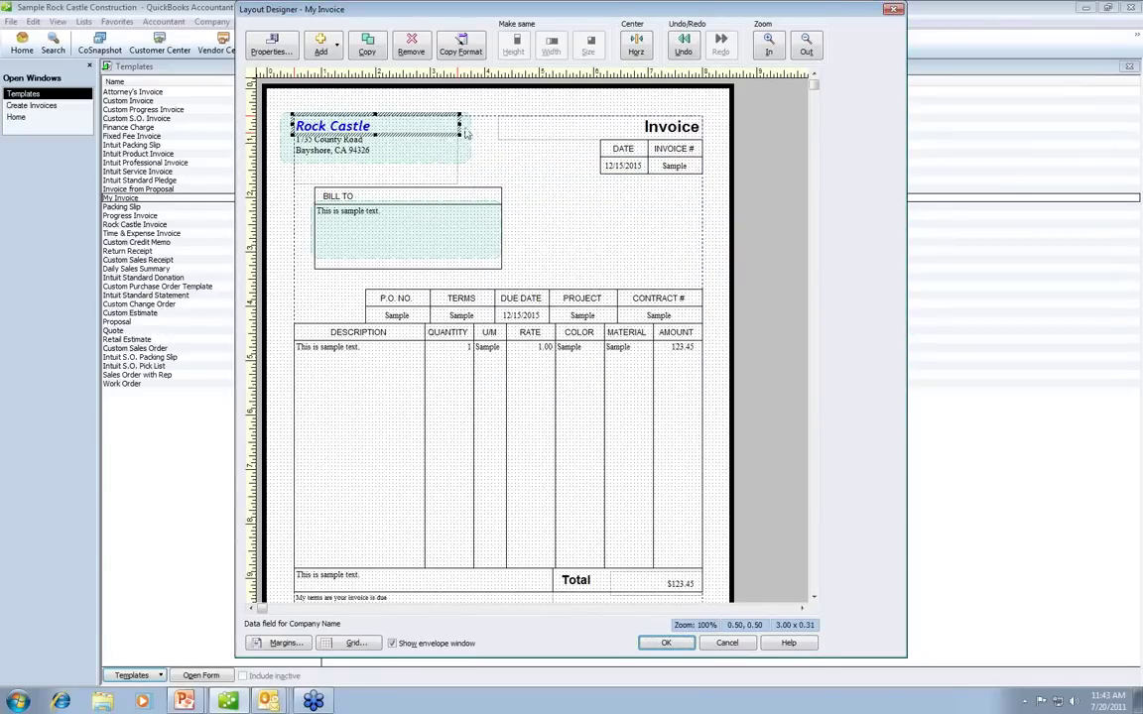
- Resize the company name field to about 3.38 inches wide so the full name fits
left_click_drag(459, 123, 514, 124)
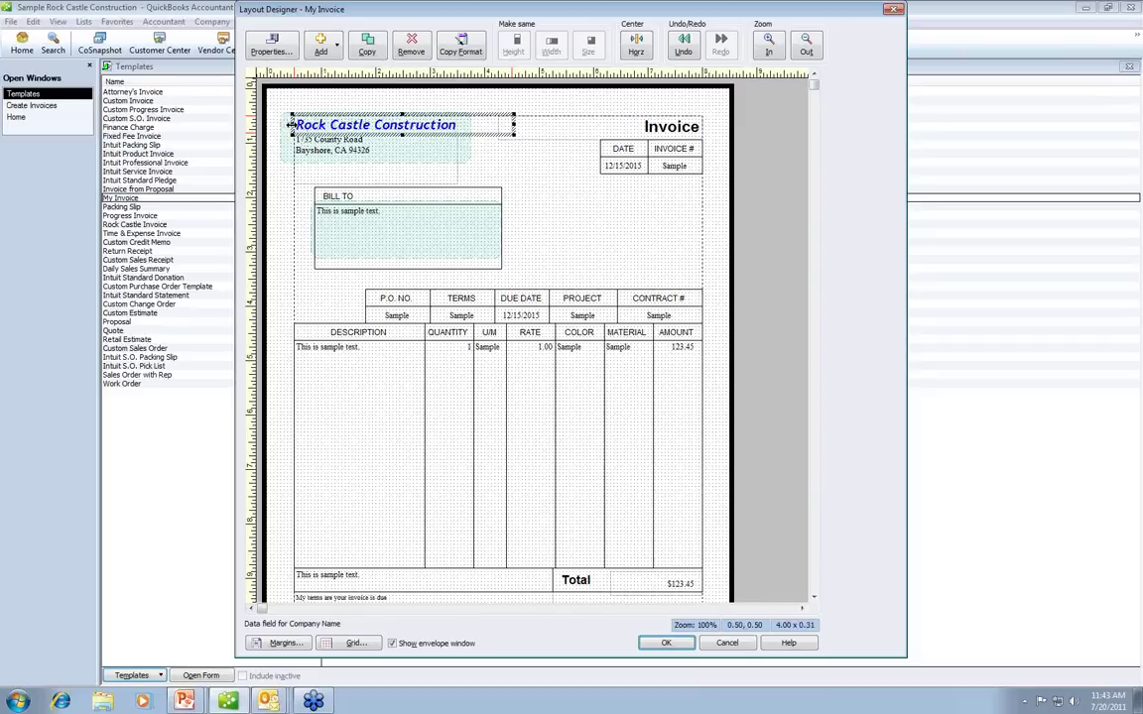
mouse_move(514, 124)
left_mouse_down()
mouse_move(553, 123)
mouse_move(436, 123)
left_mouse_up()
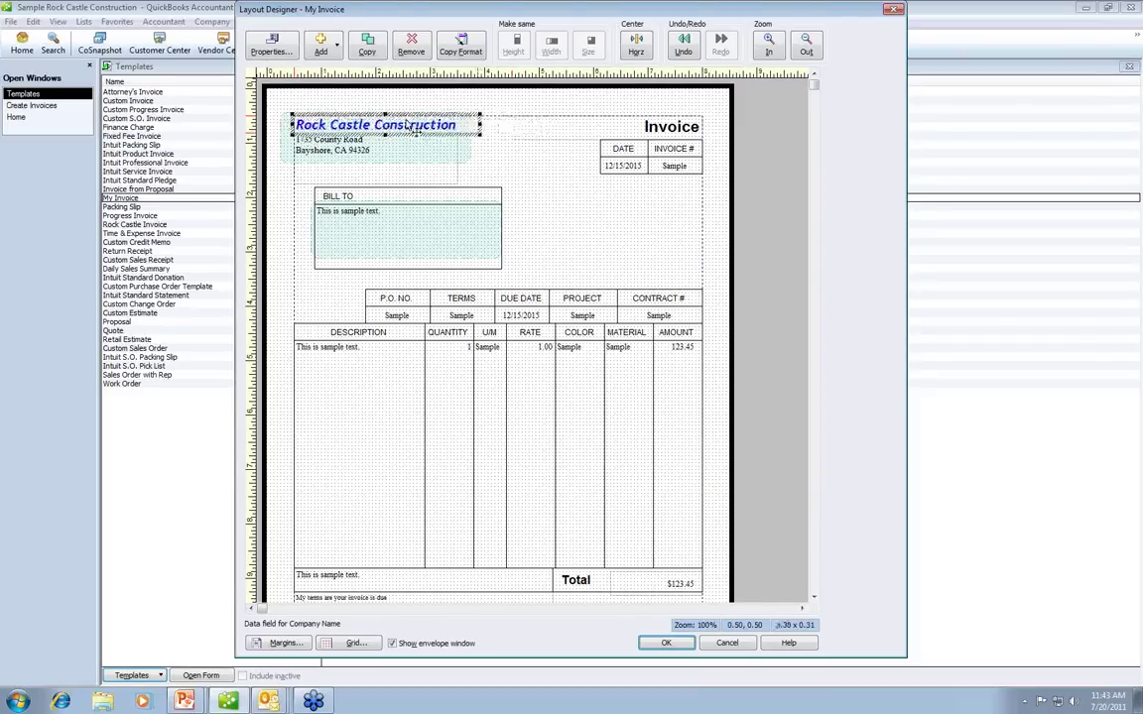
mouse_move(408, 125)
left_mouse_down()
mouse_move(463, 142)
mouse_move(568, 285)
mouse_move(448, 112)
mouse_move(481, 134)
mouse_move(484, 94)
mouse_move(407, 126)
left_mouse_up()
- Move the Invoice title together with the date and invoice number boxes down, placing the title at about 1.38 inches vertically
left_click(612, 234)
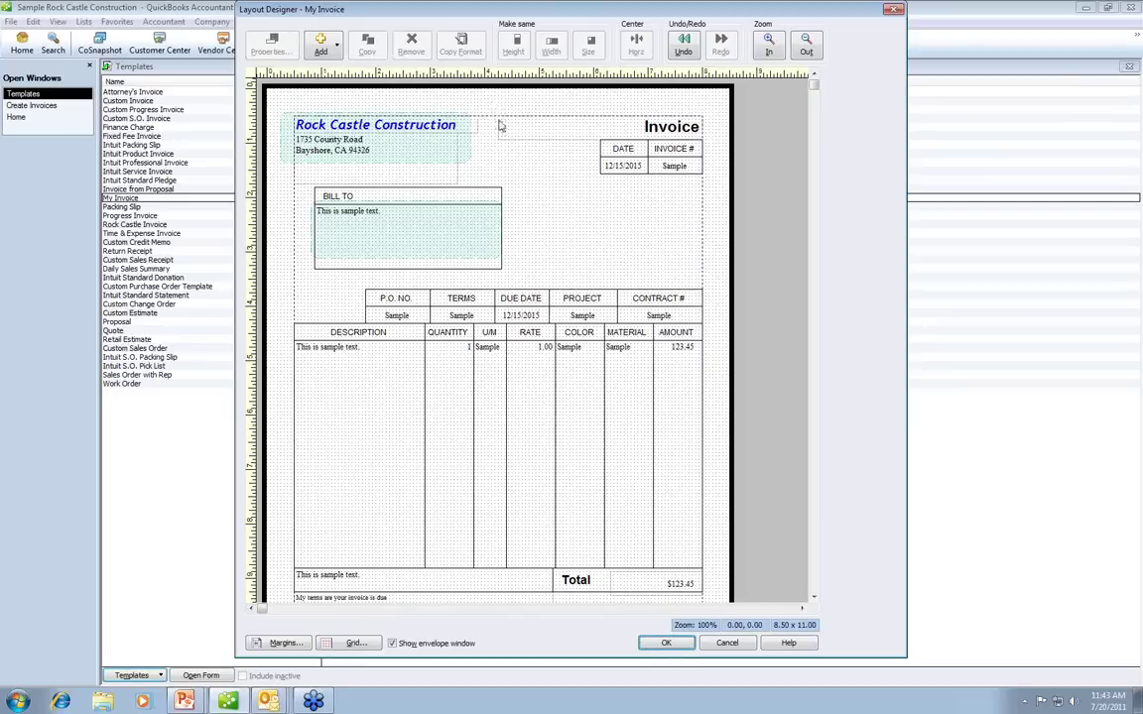
left_click_drag(496, 104, 723, 189)
left_click_drag(625, 127, 627, 175)
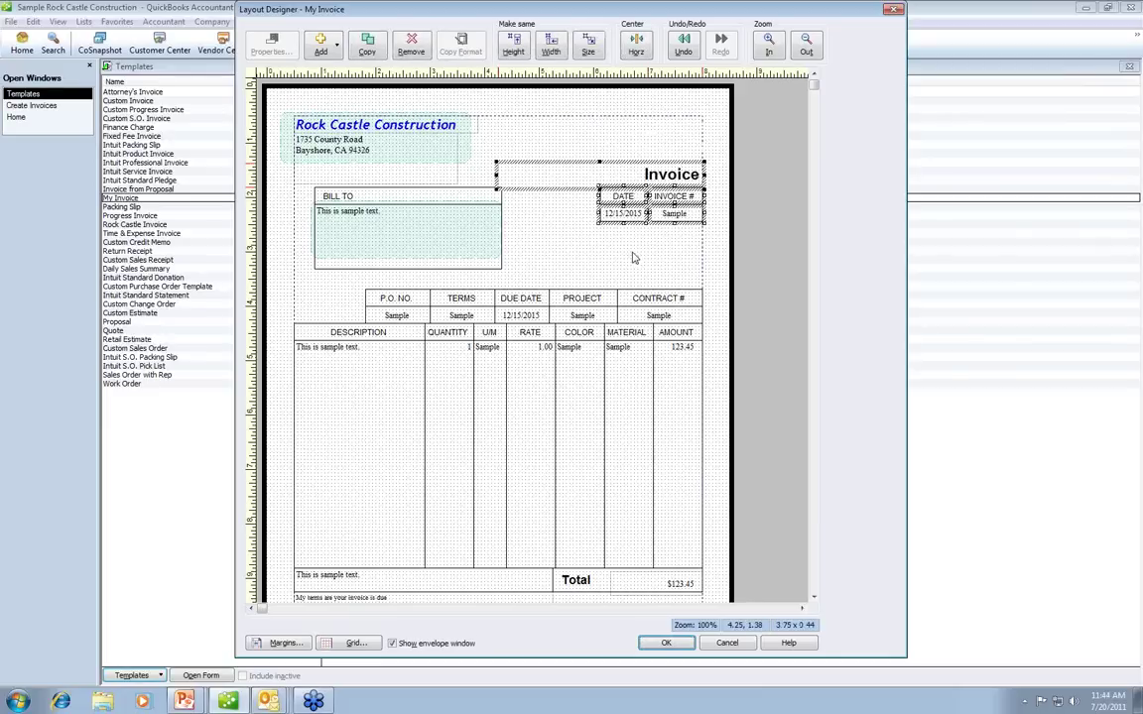
- Widen the company name field across the page to the right margin, about 7.44 inches wide
left_click(461, 132)
left_click(461, 132)
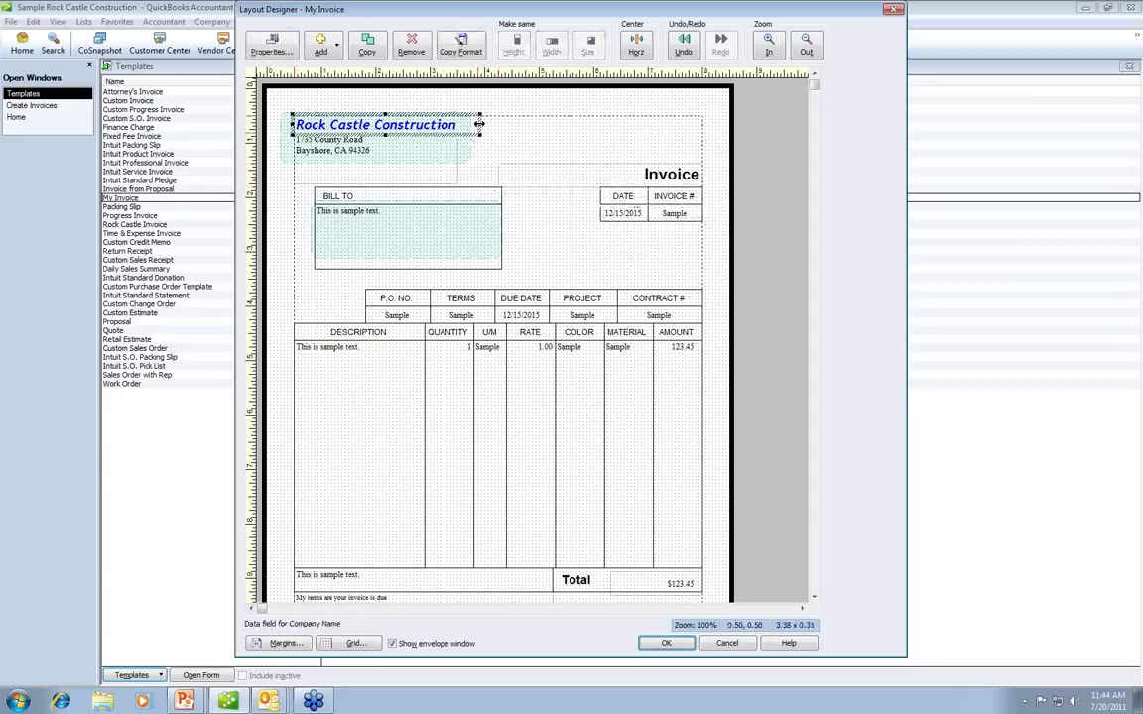
left_click_drag(478, 125, 702, 118)
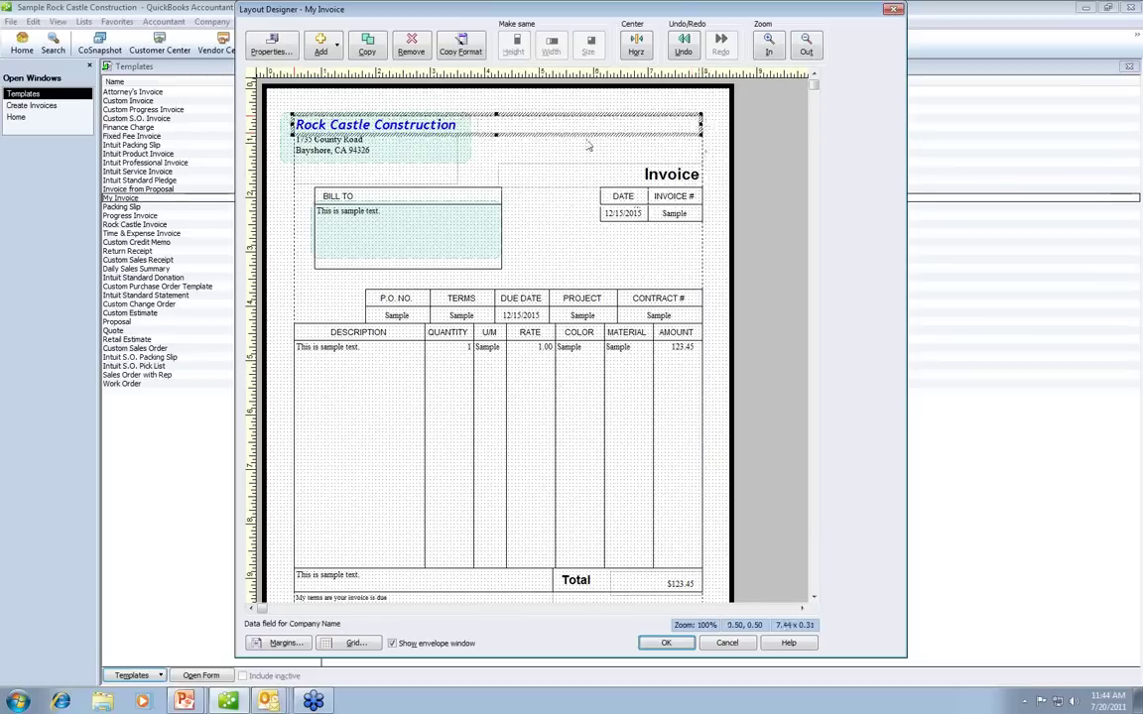
- Center the company name horizontally within its field and apply the field properties
double_click(439, 116)
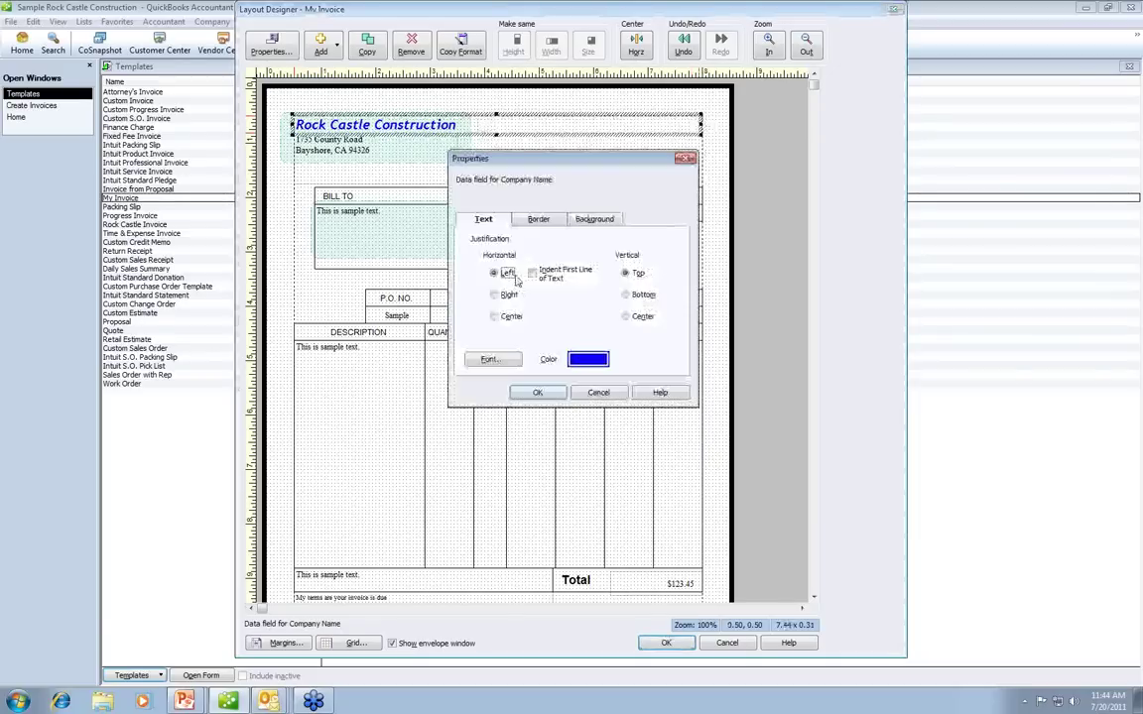
left_click(510, 317)
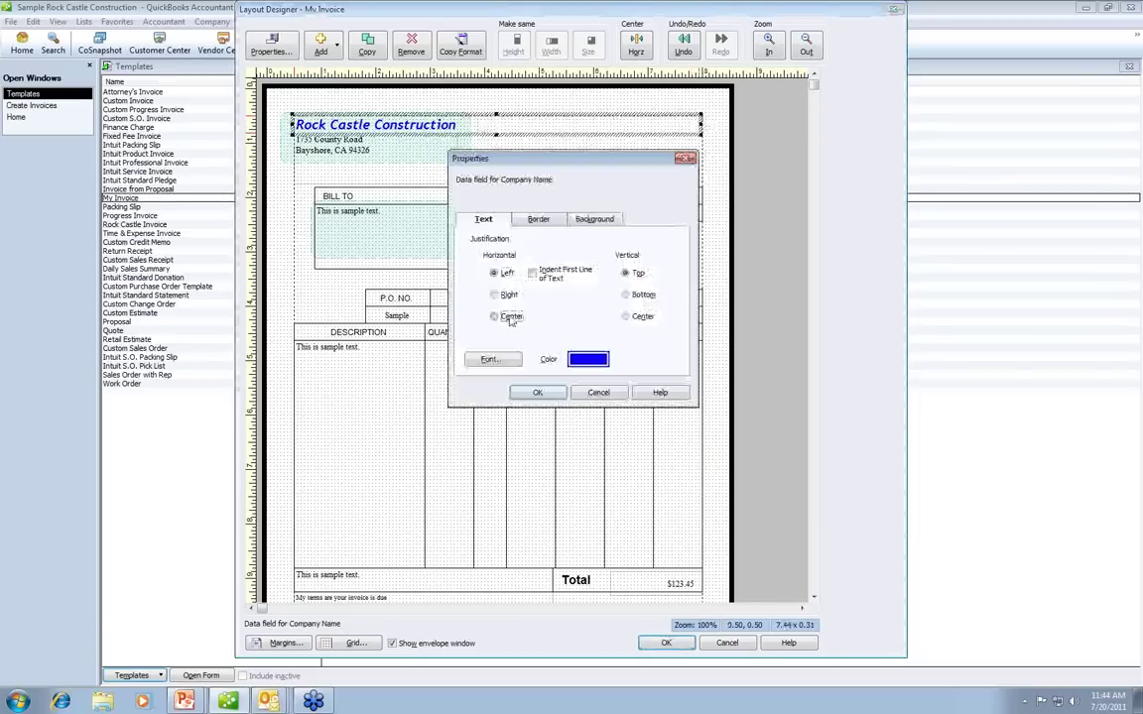
left_click(537, 392)
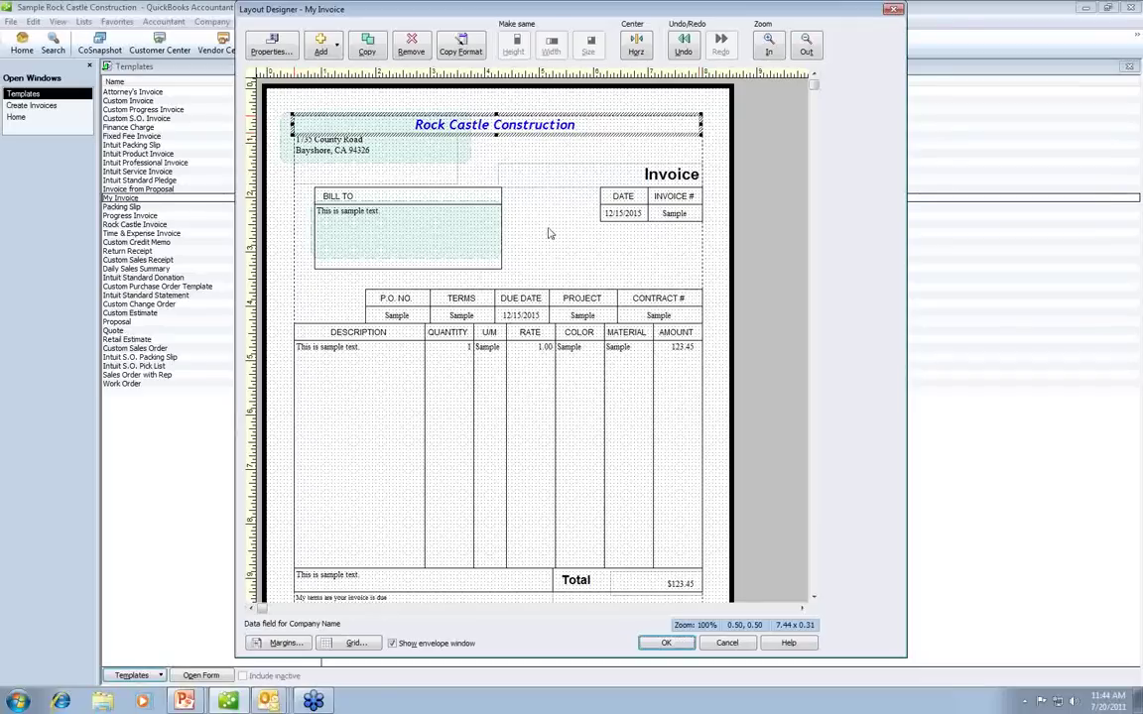
- Move the phone, fax, e-mail and web site boxes as a group from the page footer up over the lower Bill To area
left_click(815, 600)
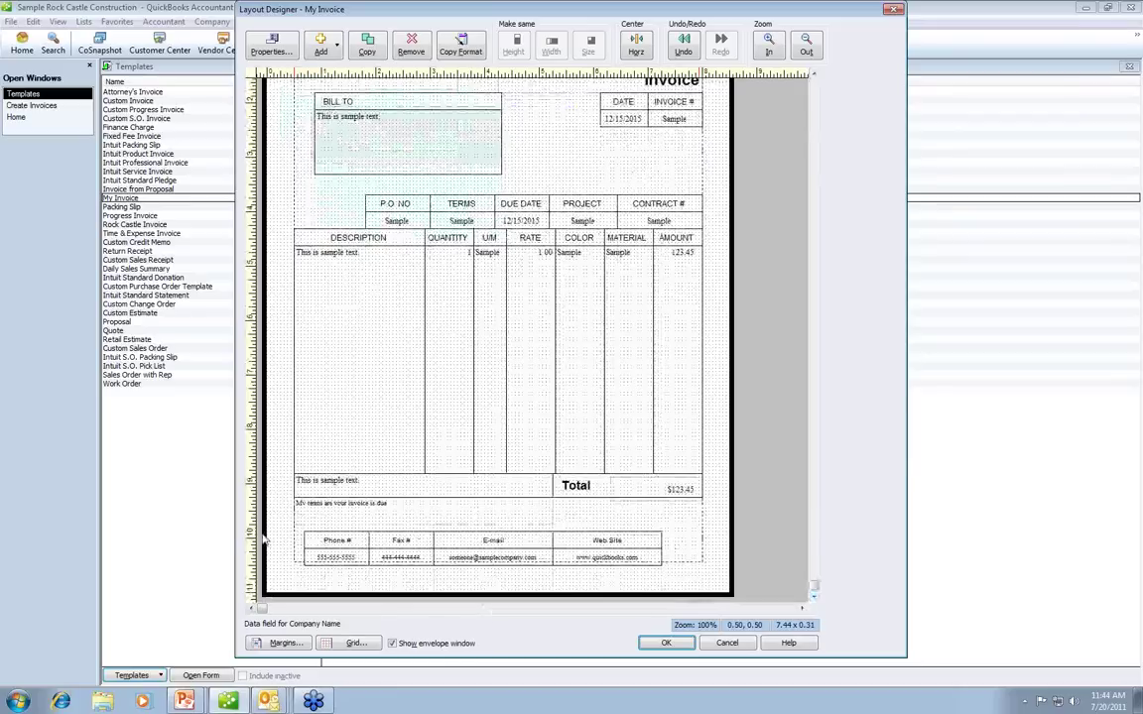
left_click_drag(297, 529, 670, 575)
left_click_drag(544, 561, 544, 149)
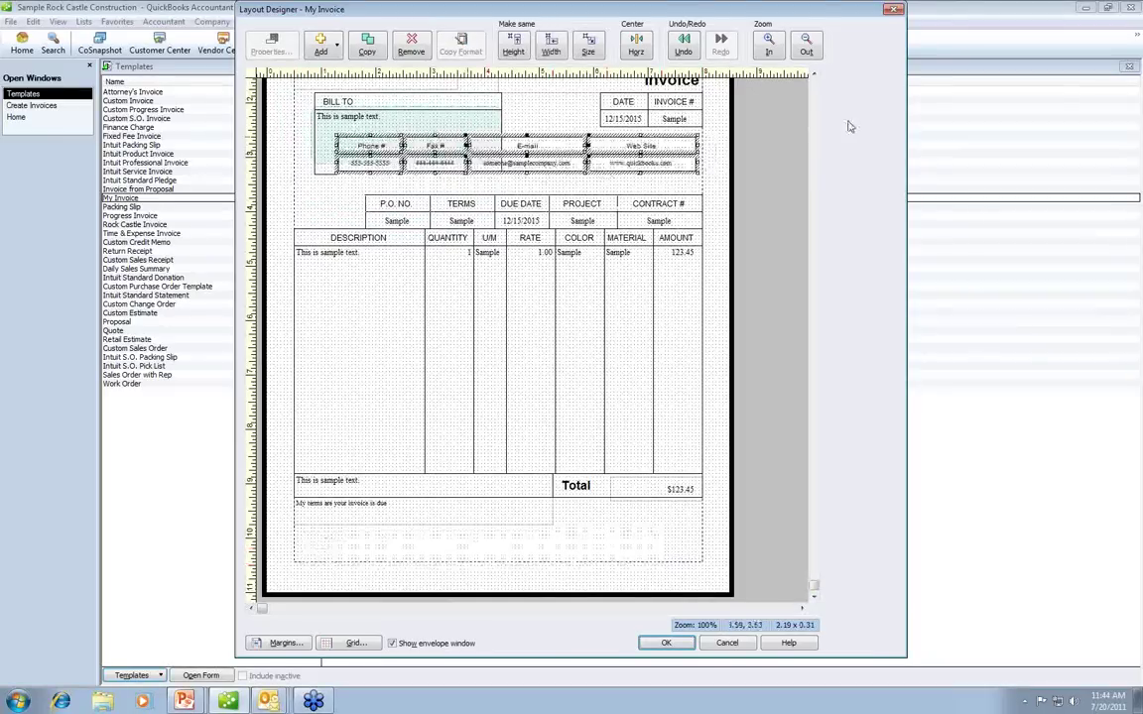
left_click(813, 75)
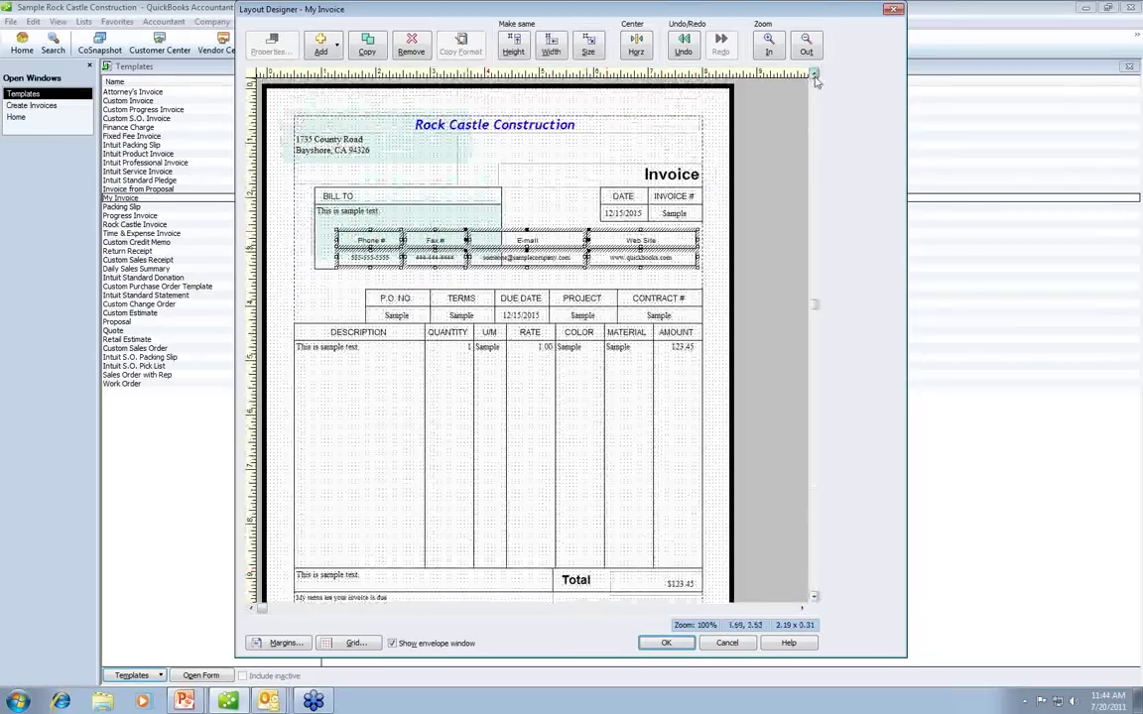
left_click(298, 264)
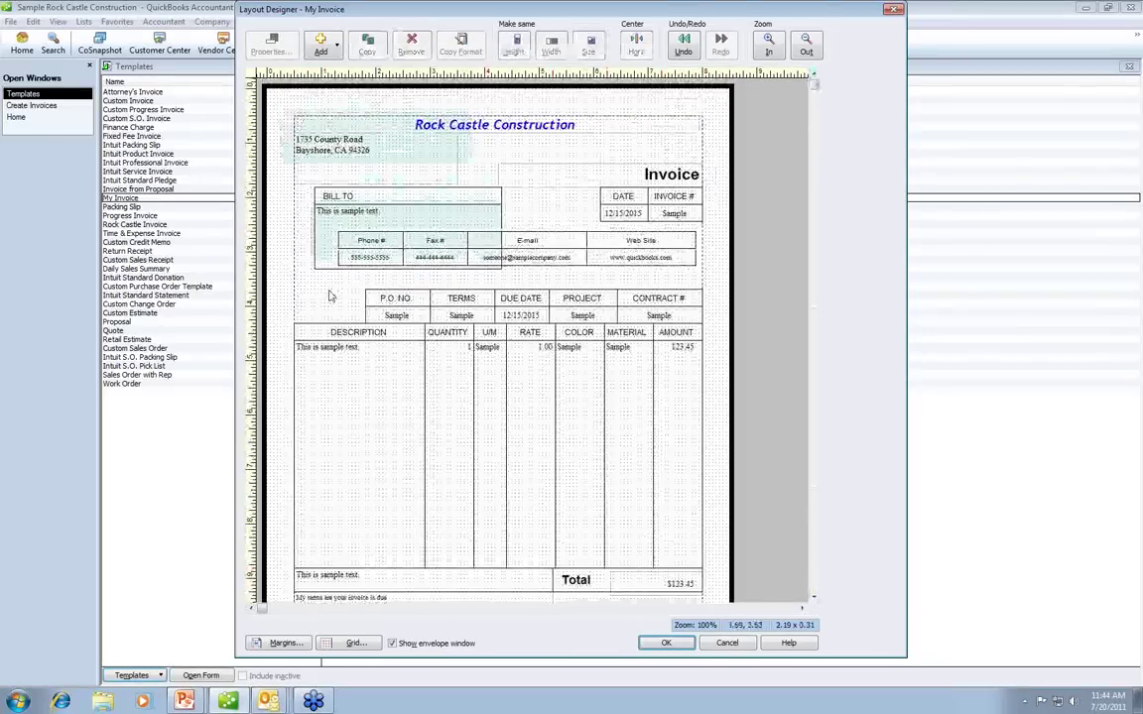
- Place the phone and e-mail values beneath the company address, with the Fax # label, narrowed to about 0.63 inches, and fax value beside them
left_click_drag(365, 246, 338, 168)
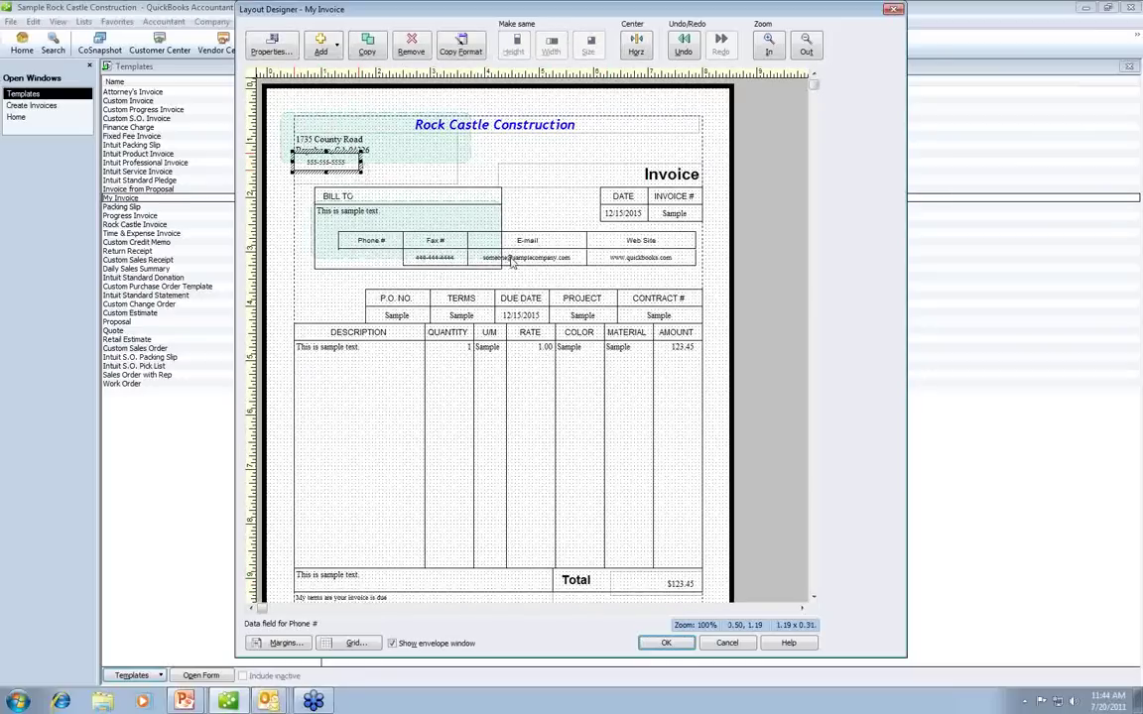
left_click(427, 248)
left_click_drag(436, 263, 480, 174)
left_click(408, 174)
left_click_drag(416, 176, 393, 166)
left_click_drag(480, 240, 360, 184)
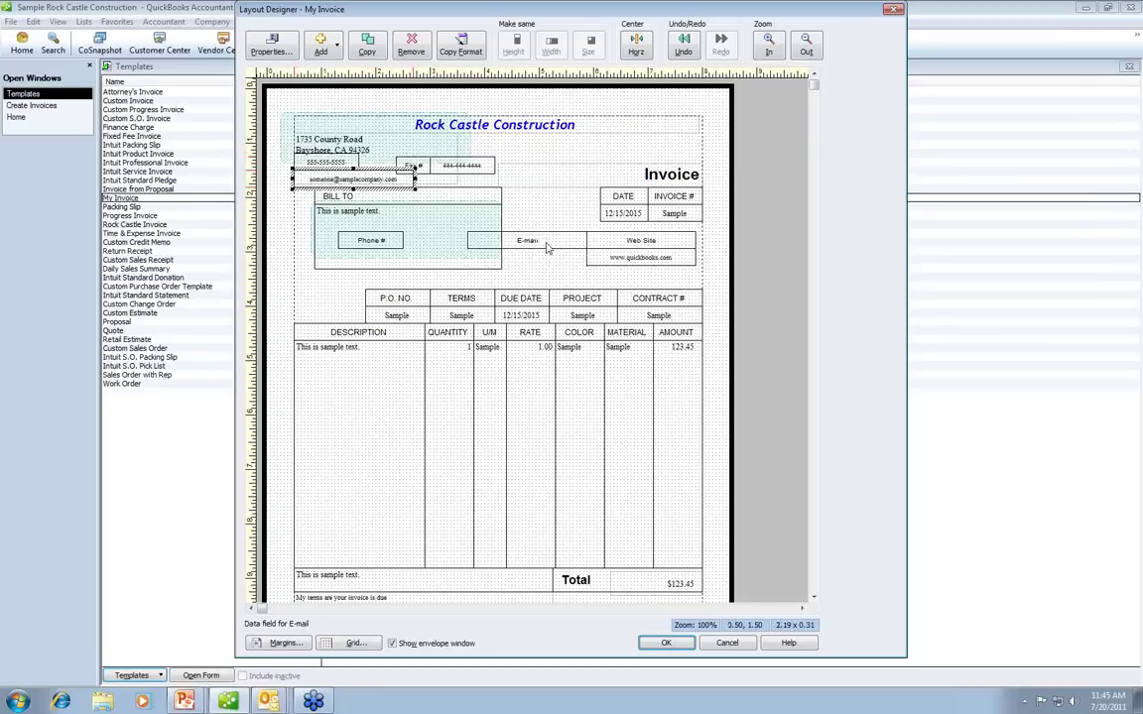
- Delete the Phone # and E-mail label boxes left over the Bill To area
left_click(369, 244)
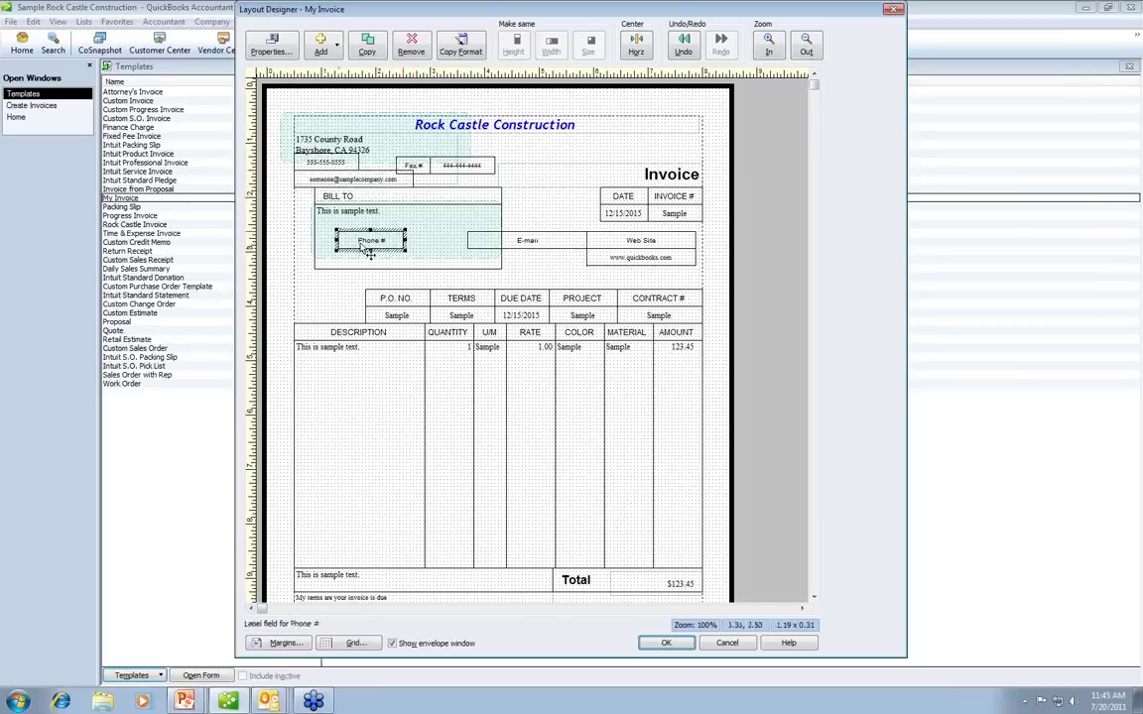
key("Delete")
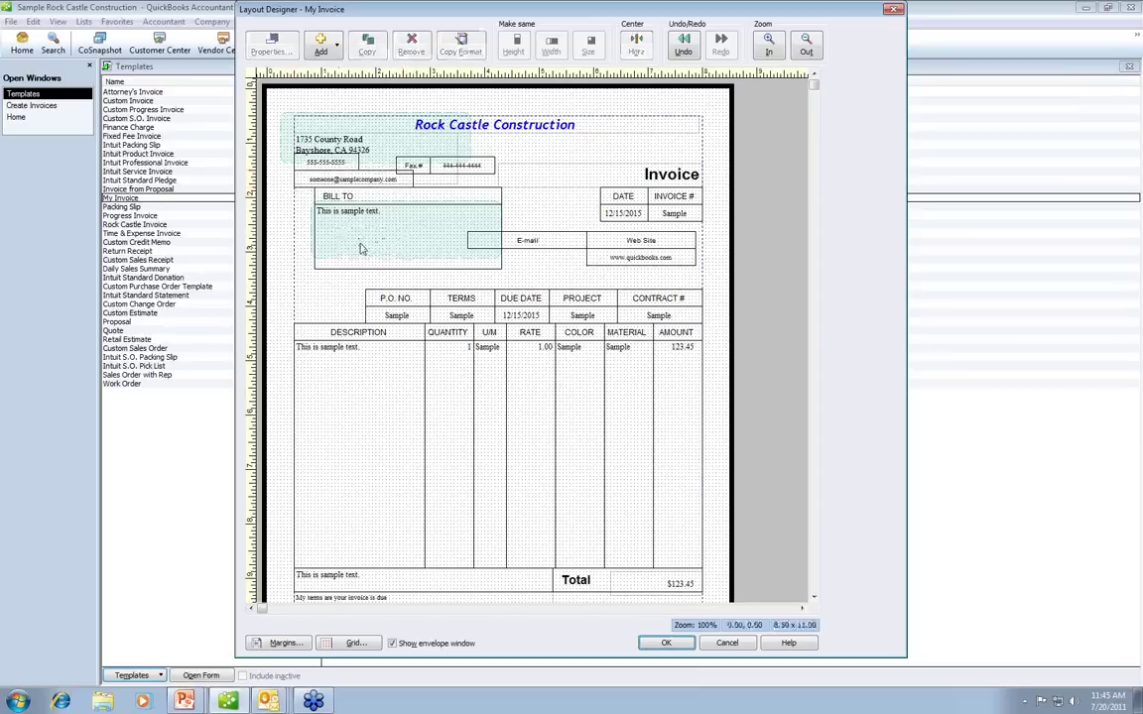
left_click(527, 243)
key("Delete")
- Place the web site value directly above the P.O. number row, about 6.13 inches wide, and delete the Web Site label
left_click_drag(584, 260, 573, 286)
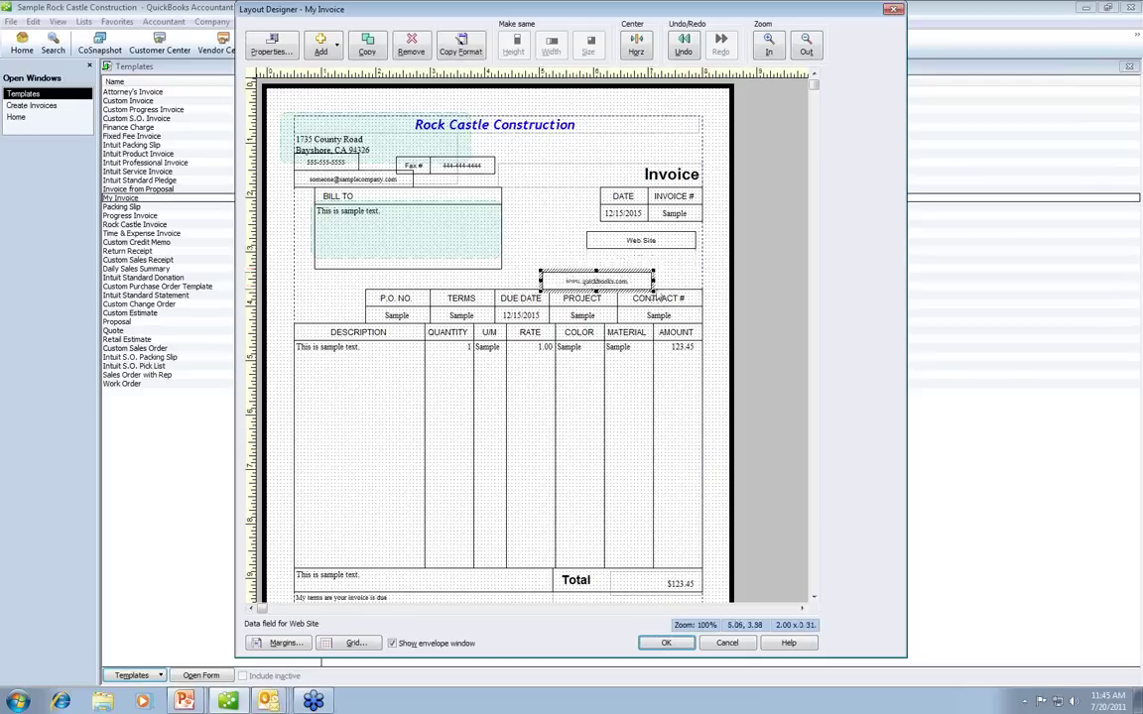
left_click_drag(653, 280, 703, 280)
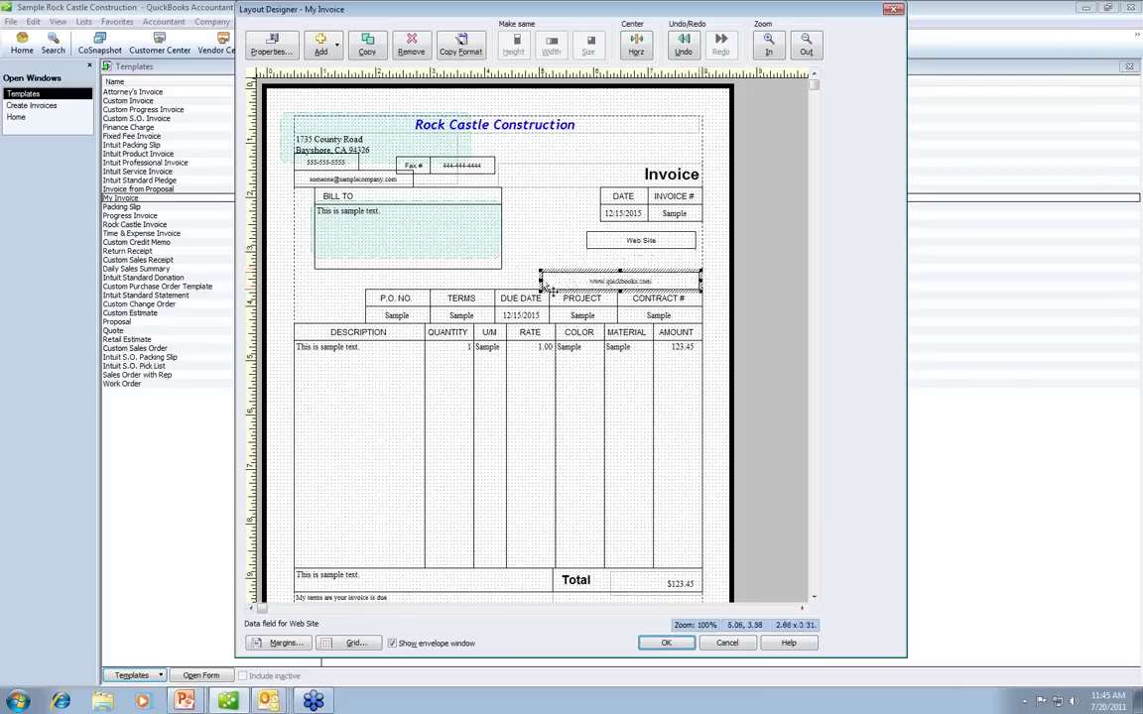
left_click_drag(541, 278, 363, 278)
left_click(640, 246)
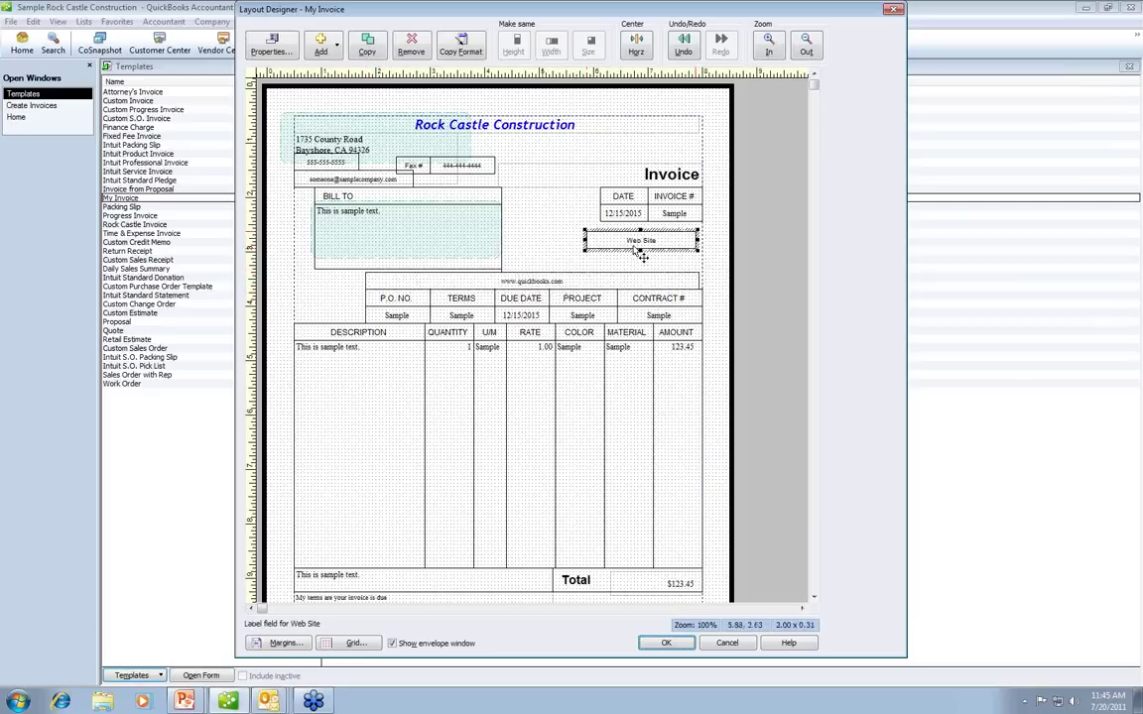
key("Delete")
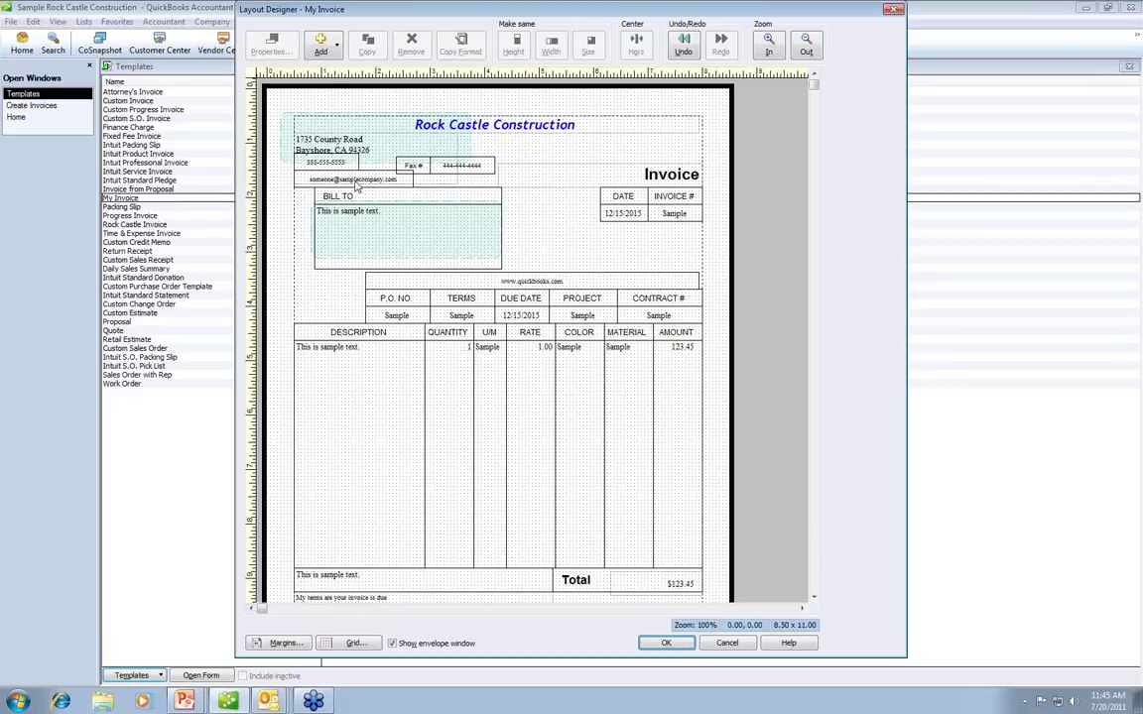
- Remove the top, right, bottom and left borders from the phone number data field
double_click(327, 163)
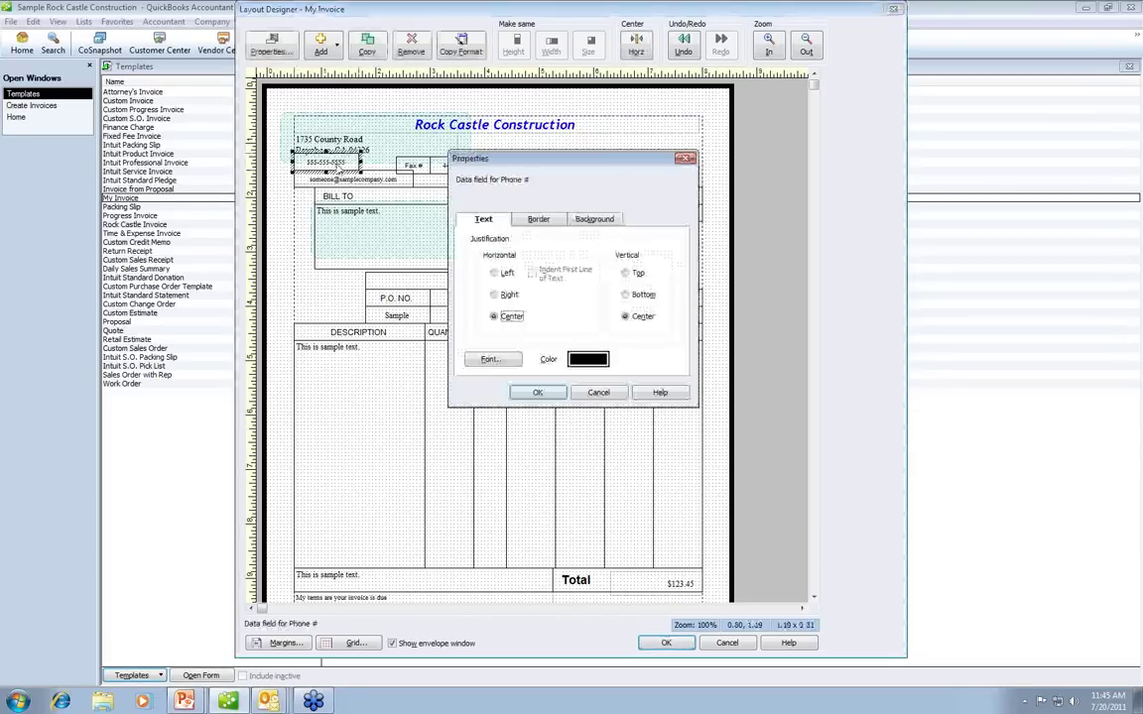
left_click(539, 218)
left_click(506, 246)
left_click(535, 259)
left_click(506, 270)
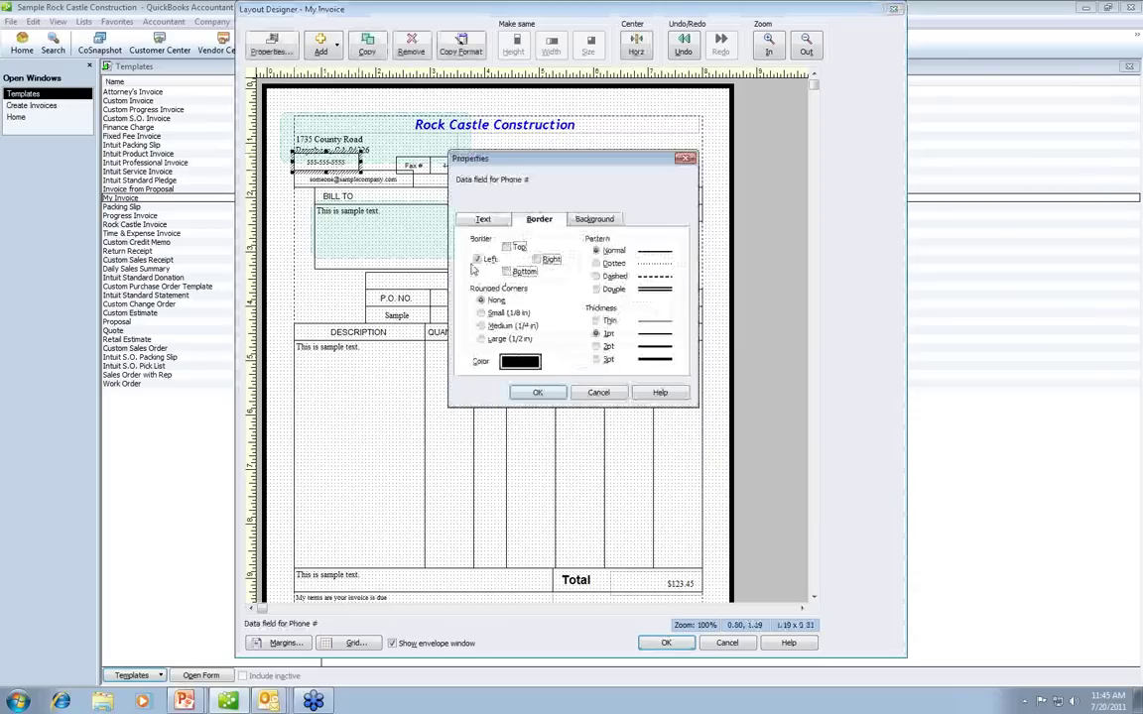
left_click(531, 392)
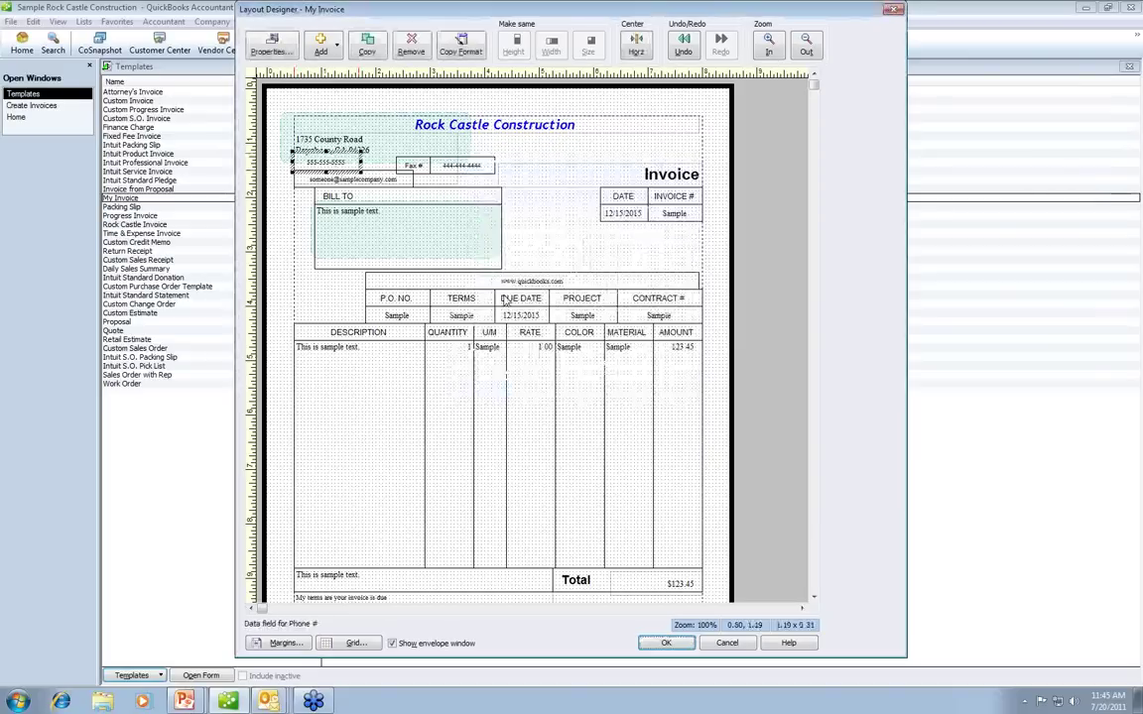
- Remove all four borders from the Fax # label field
double_click(420, 169)
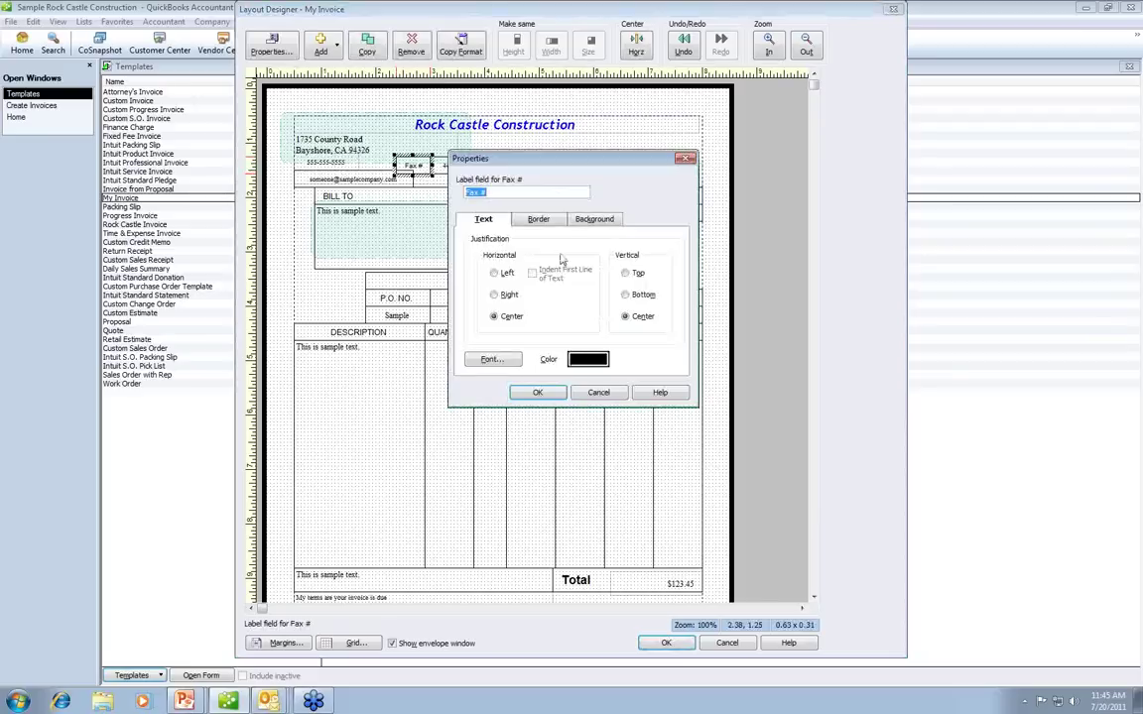
left_click(550, 223)
left_click(506, 246)
left_click(536, 259)
left_click(483, 262)
left_click(551, 392)
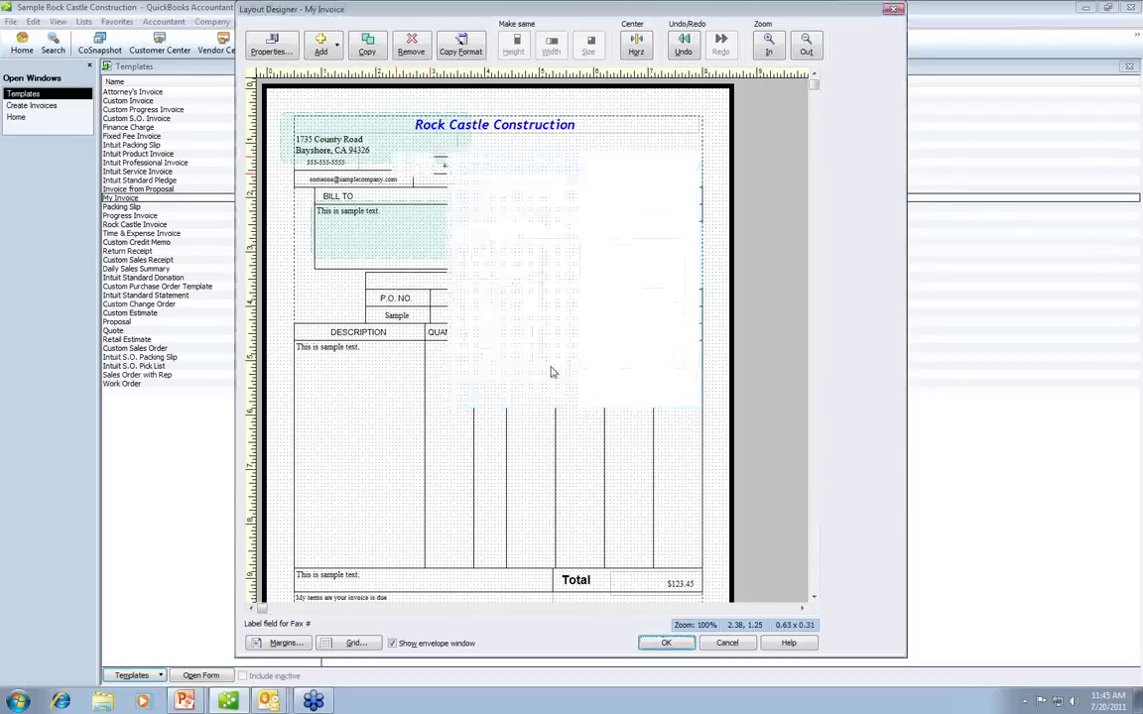
- Remove all four borders from the fax number data field and deselect it
double_click(461, 165)
left_click(539, 219)
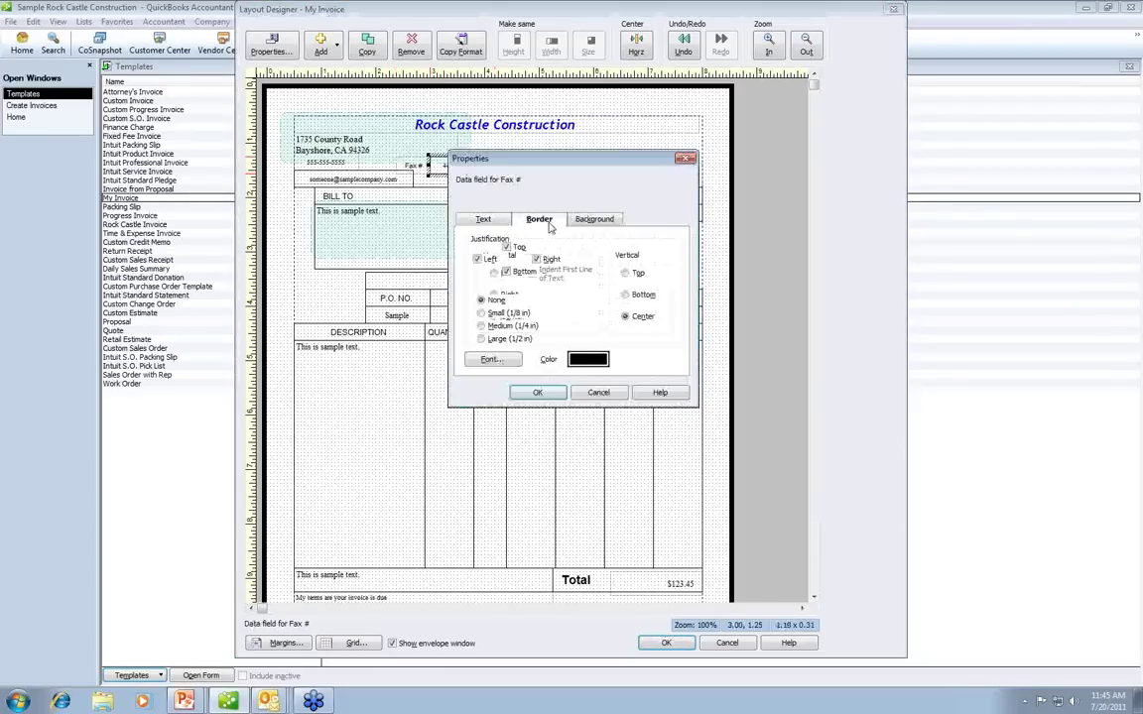
left_click(551, 259)
left_click(508, 272)
left_click(482, 260)
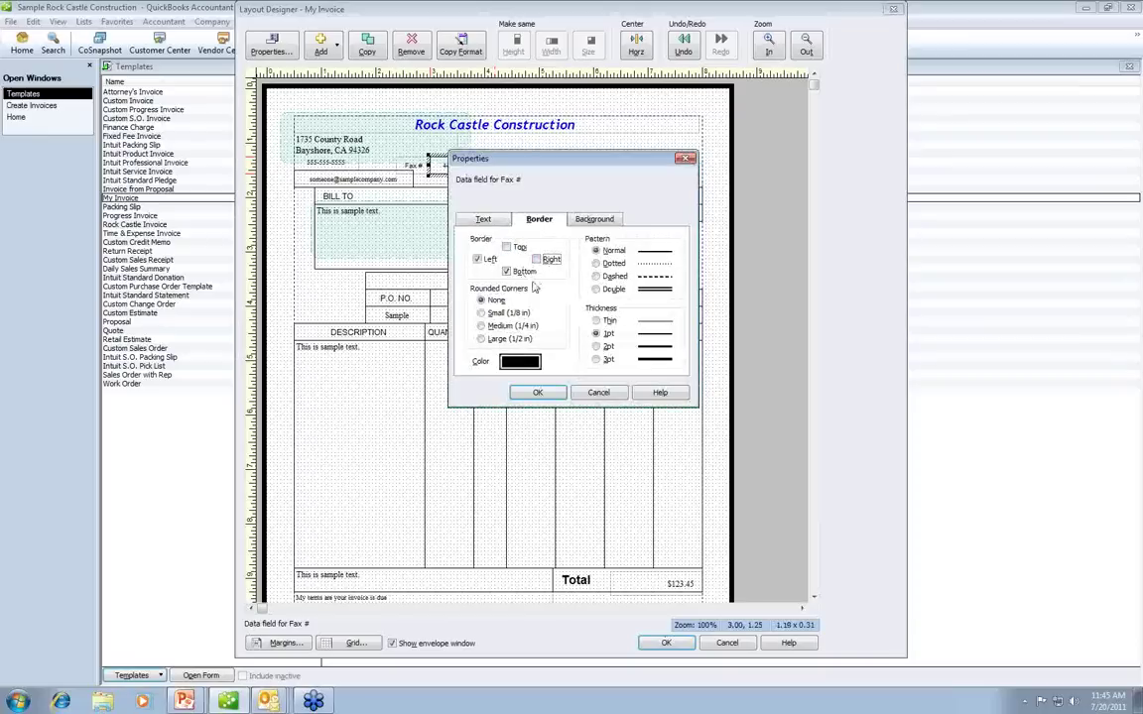
left_click(537, 391)
left_click(548, 228)
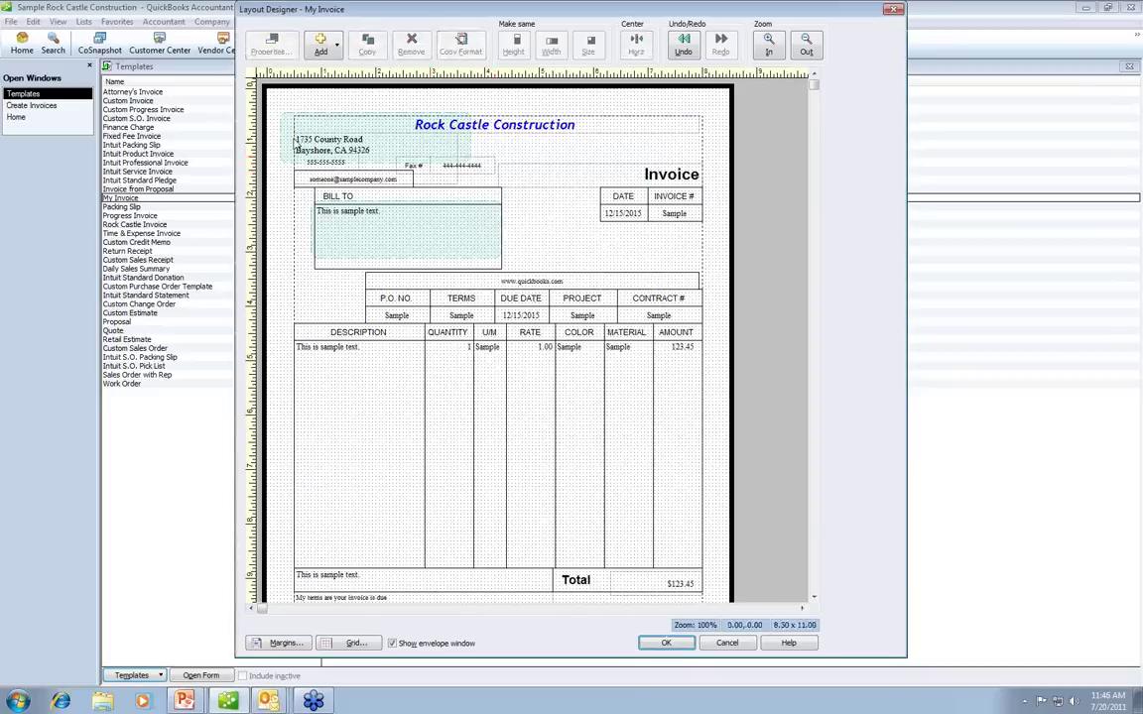
- Left-justify the text of the phone number data field so it lines up with the address
left_click(333, 169)
double_click(333, 165)
left_click(494, 273)
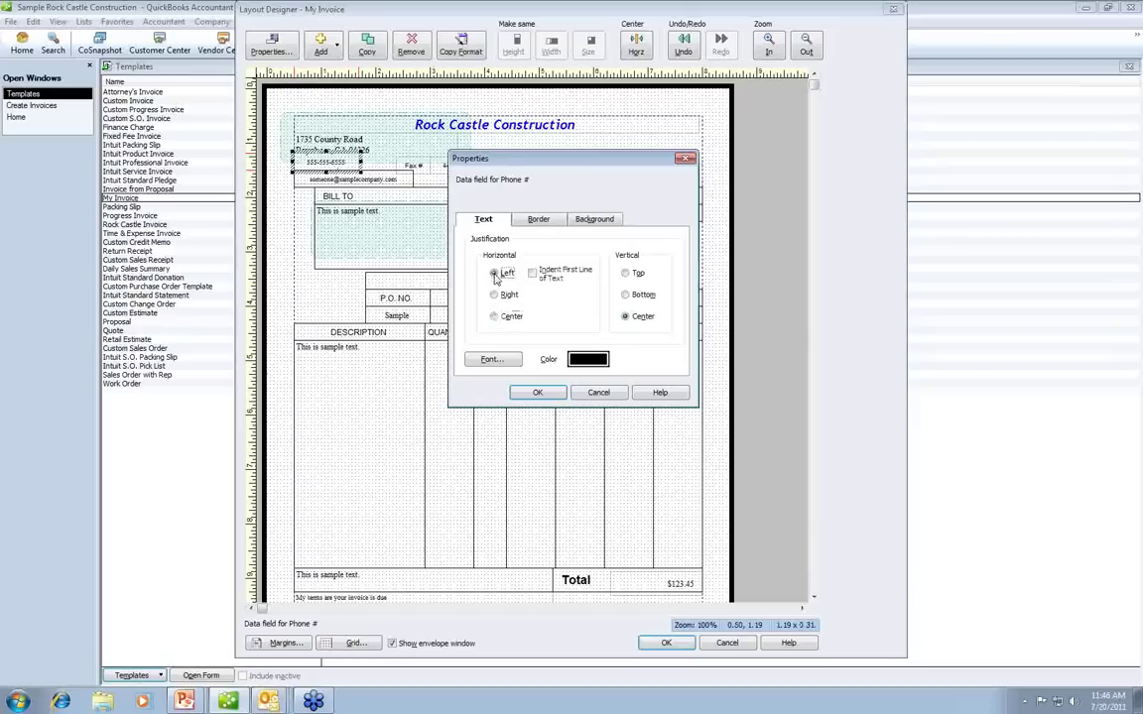
left_click(536, 393)
left_click(352, 103)
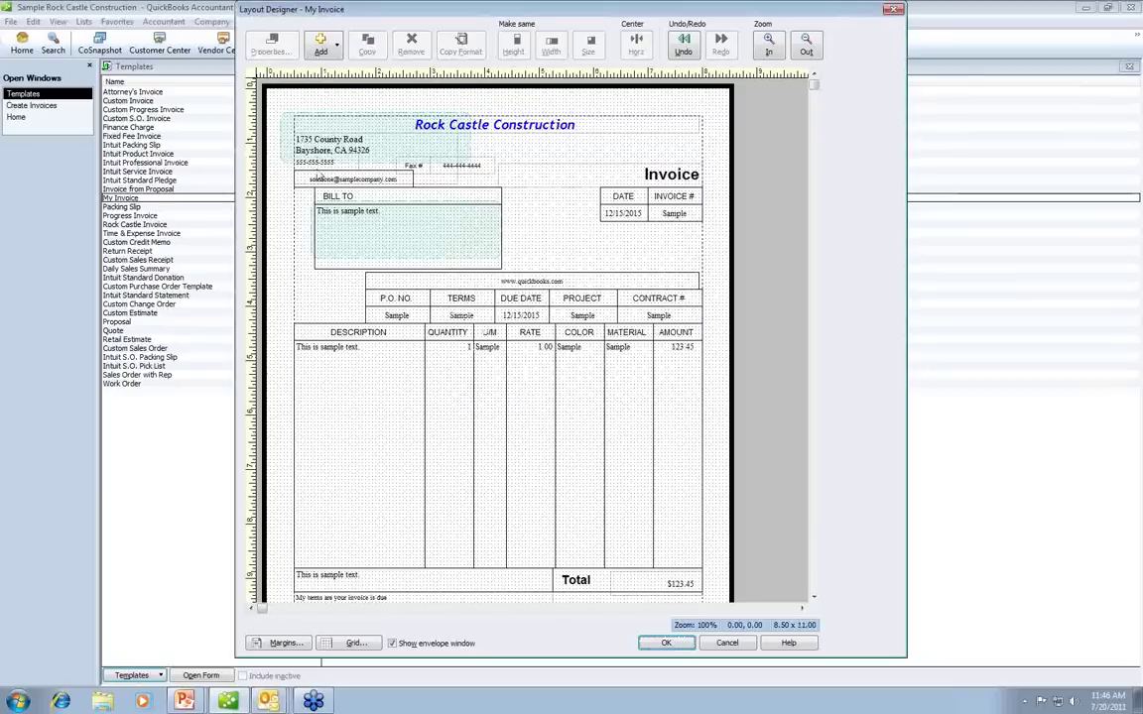
- Remove all four borders from the e-mail data field below the phone number
double_click(342, 178)
key("ctrl+Tab")
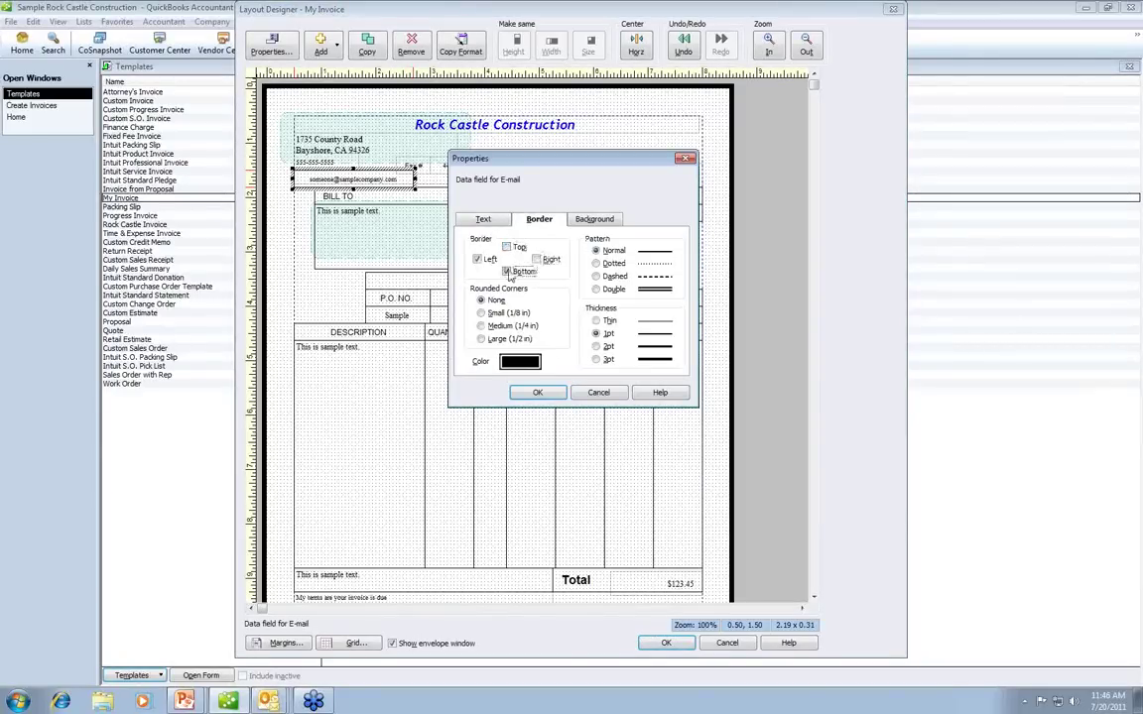
left_click(524, 393)
left_click(511, 216)
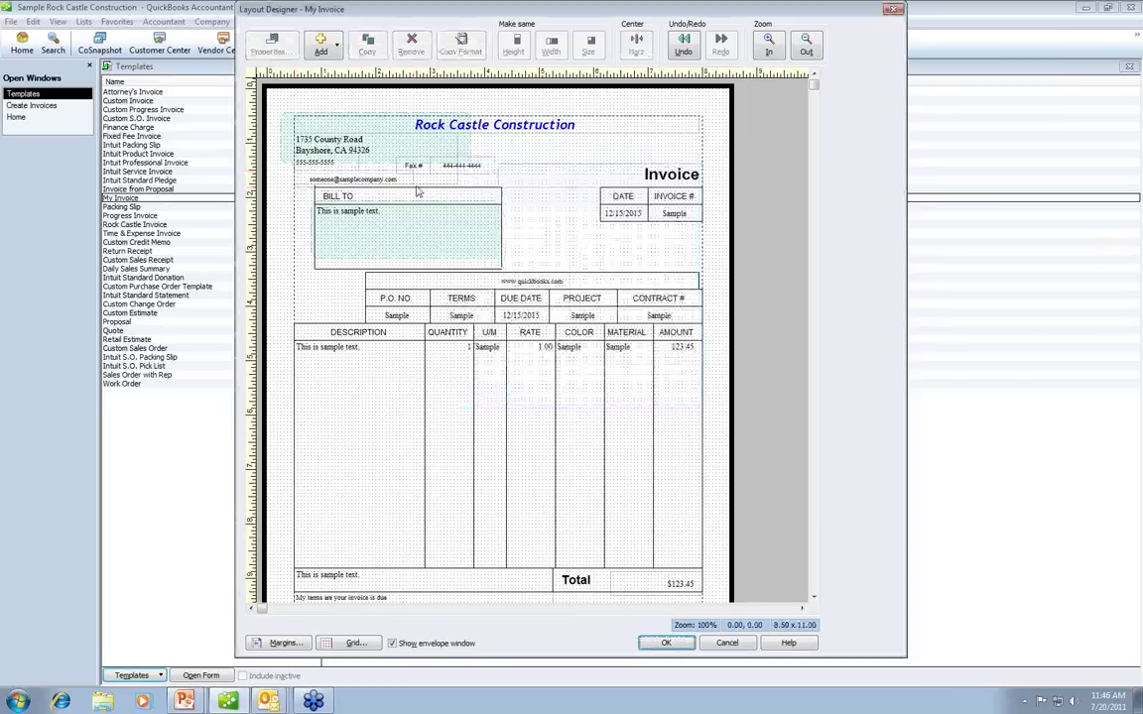
- Check the font settings of the e-mail data field, leaving its properties unchanged
double_click(352, 170)
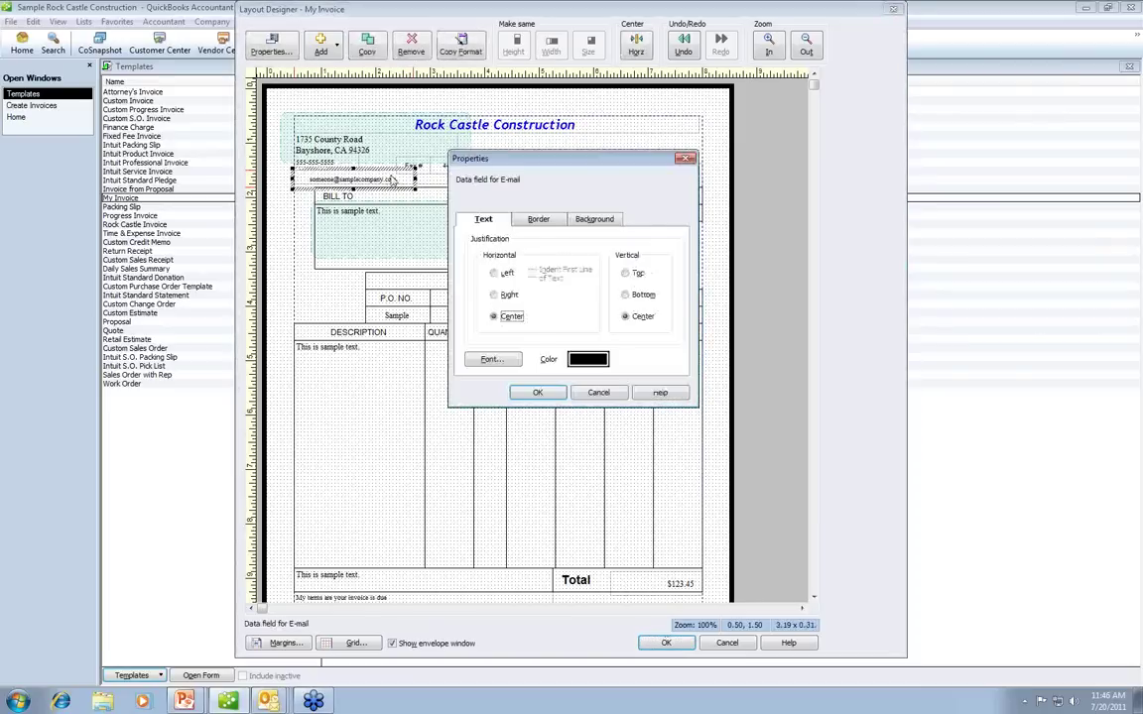
left_click(494, 360)
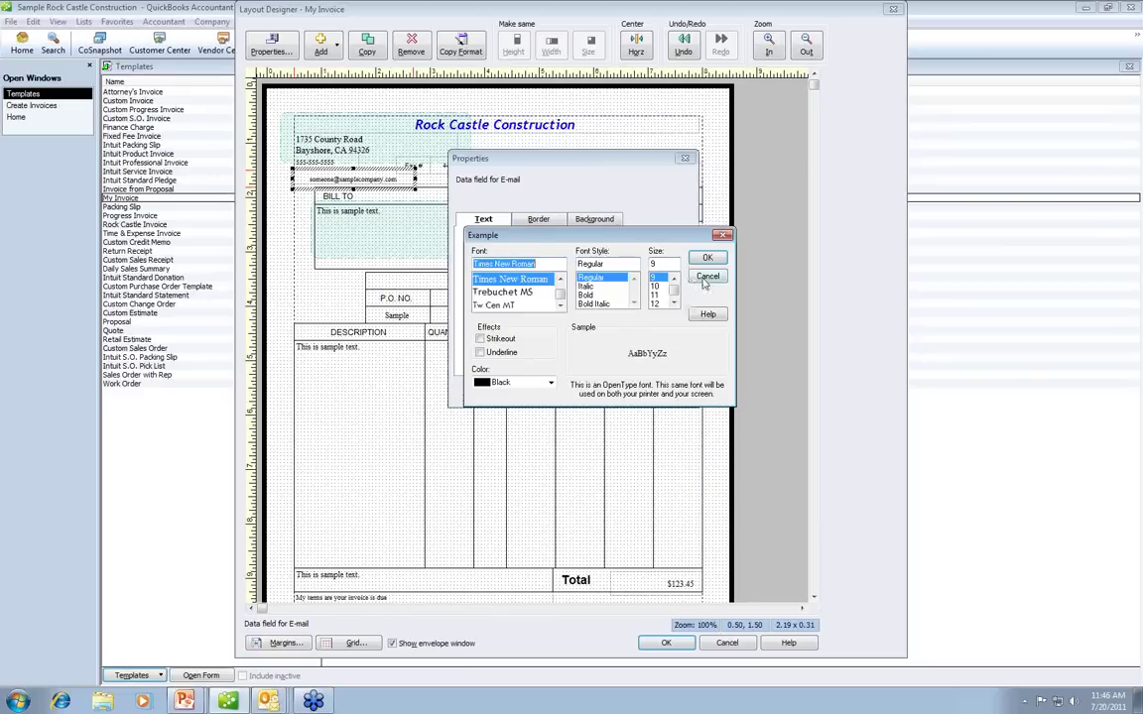
key("Return")
left_click(544, 390)
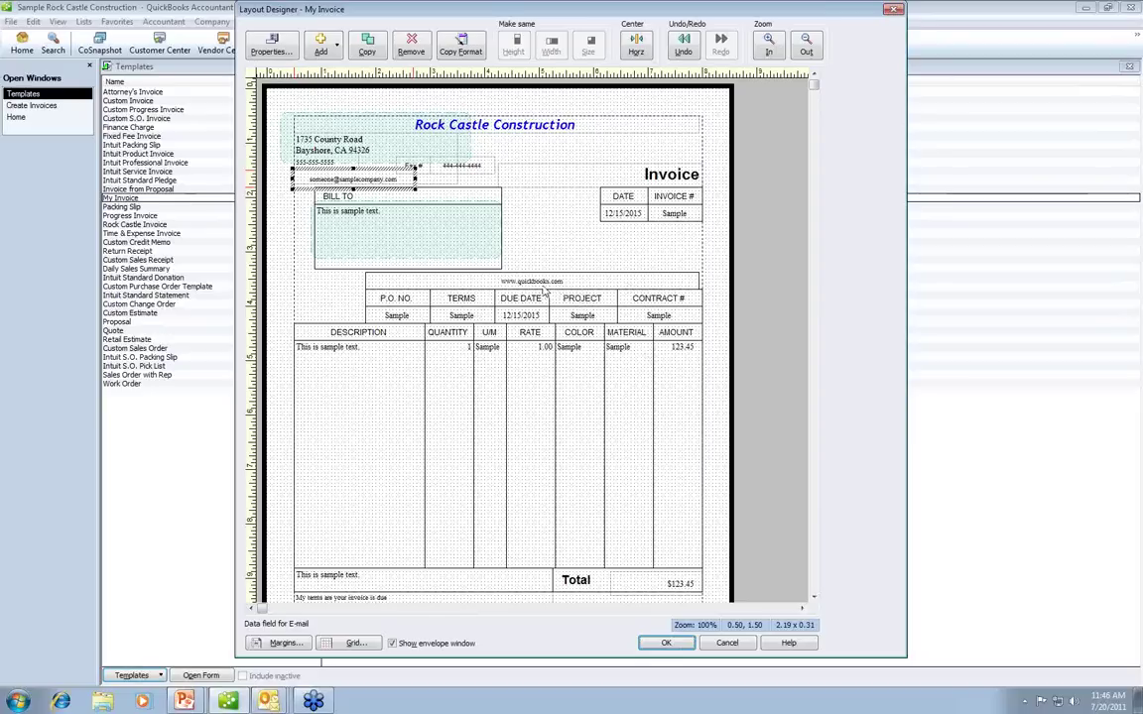
left_click_drag(552, 294, 561, 282)
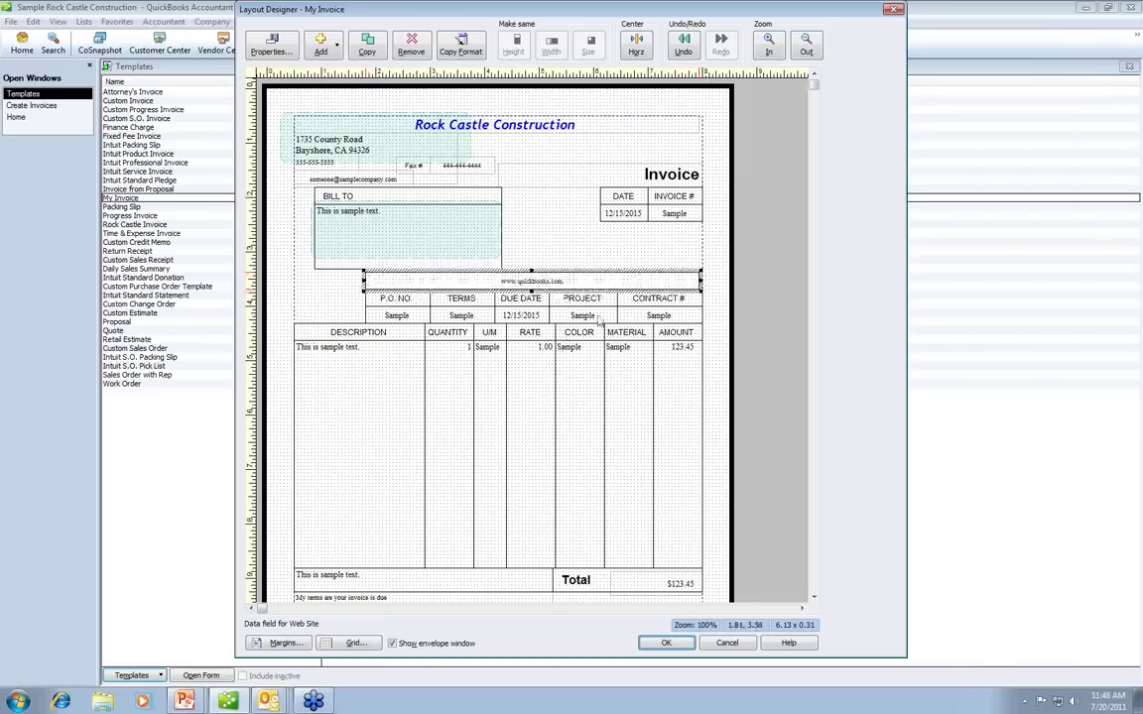
left_click(596, 308, "shift")
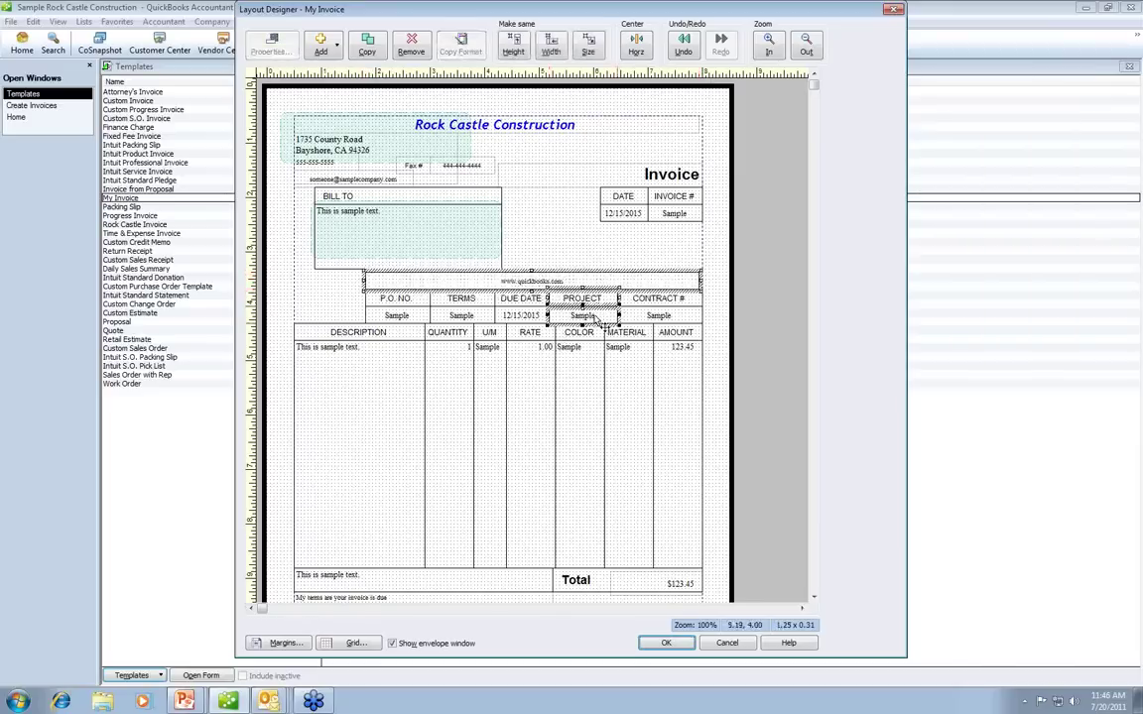
left_click_drag(596, 319, 588, 327)
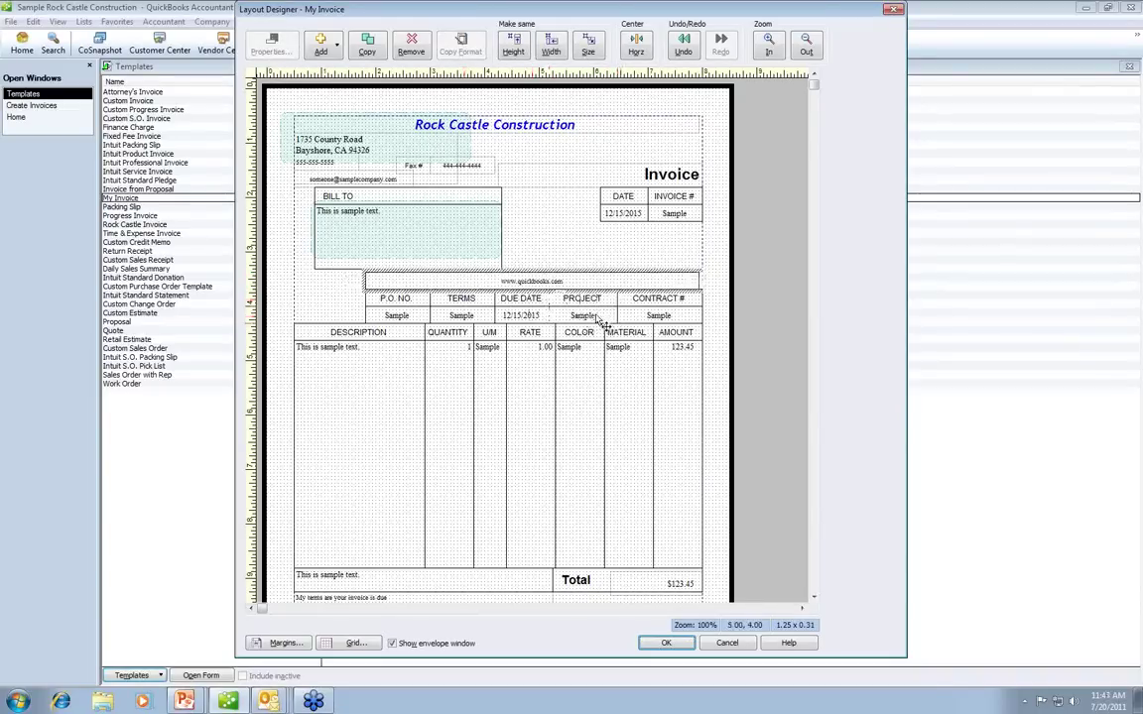
left_click(605, 259)
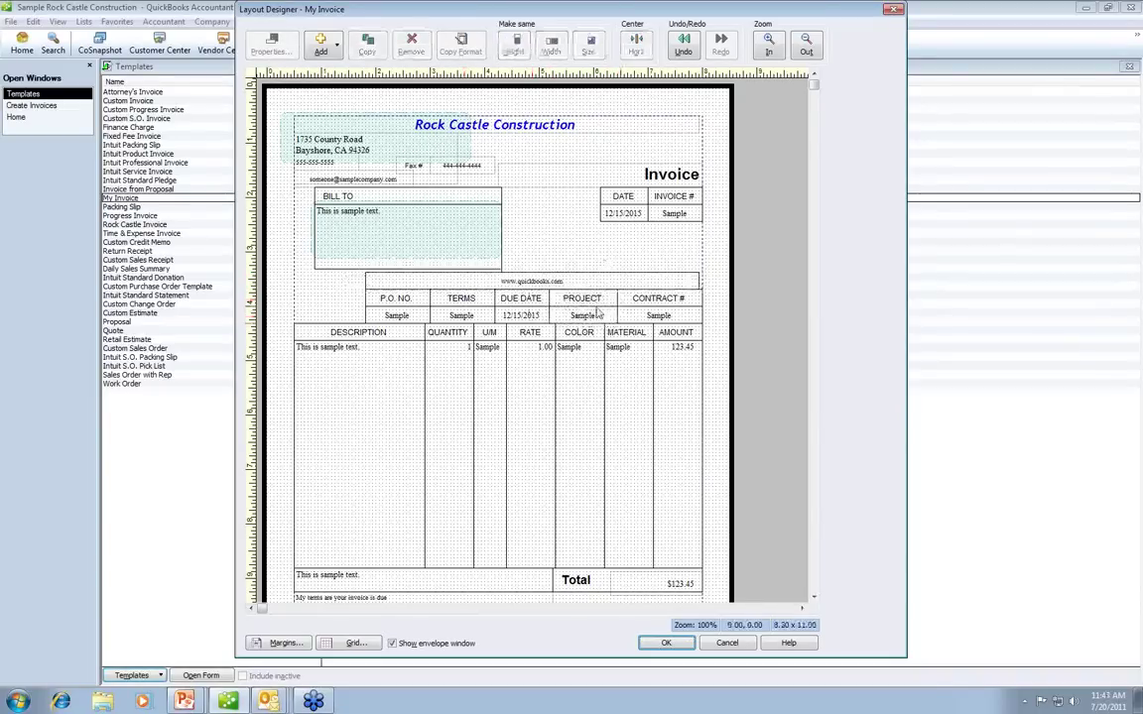
- Move the Project label and its data box together to just before the P.O. number column, about 0.56 inches across
left_click(598, 310)
left_click(543, 285, "shift")
left_click_drag(543, 291, 347, 322)
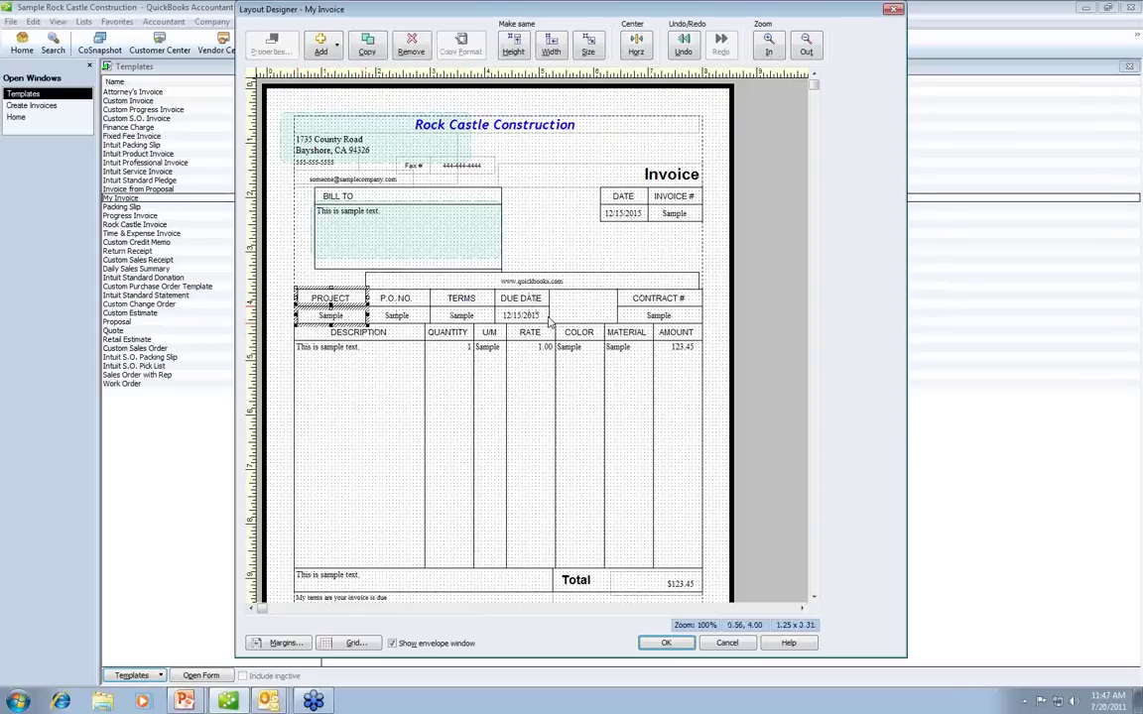
- Widen the Contract # label and its data field to about 2.81 inches so both reach the Due Date column
left_click(569, 323)
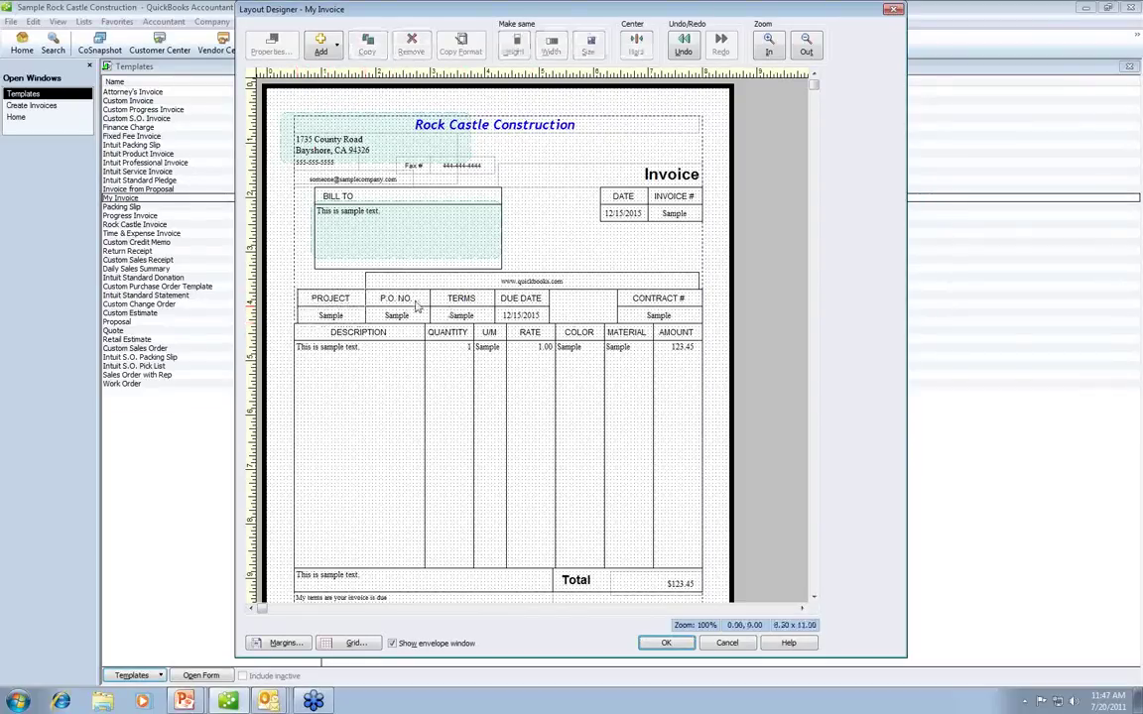
left_click(617, 298)
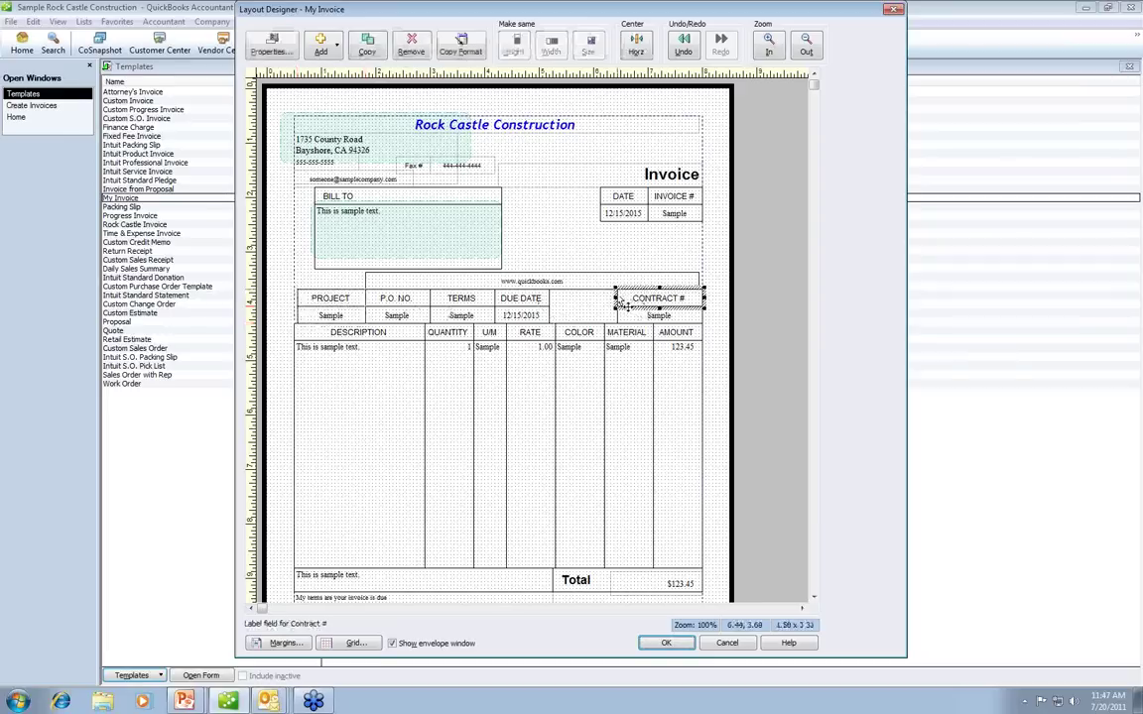
left_click_drag(615, 298, 547, 316)
left_click(650, 317)
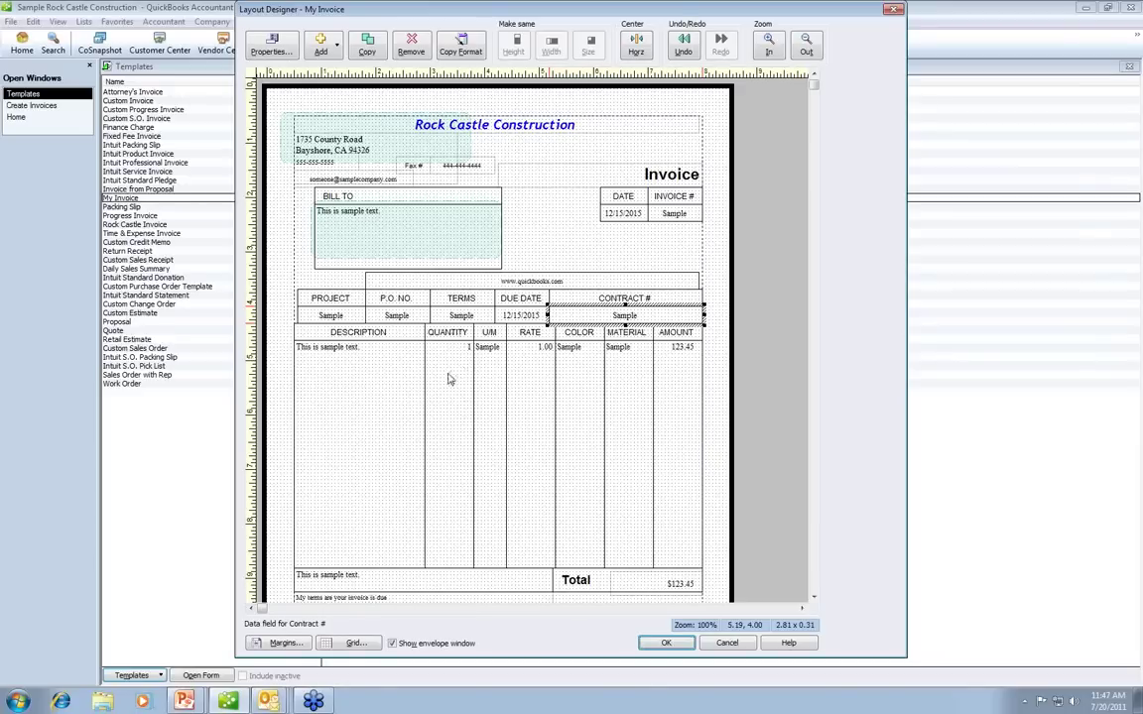
- Center the text of the Quantity data column horizontally
double_click(448, 379)
left_click(495, 315)
key("Return")
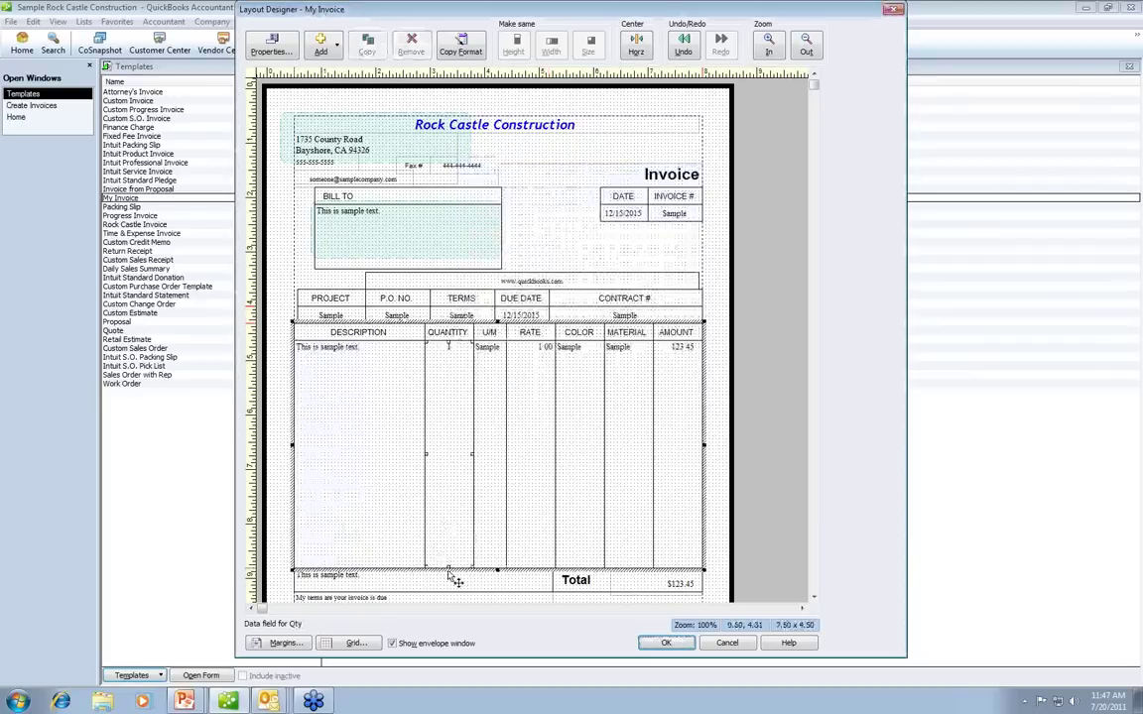
- Fill the background of the Description column header with the light gray custom color
double_click(380, 342)
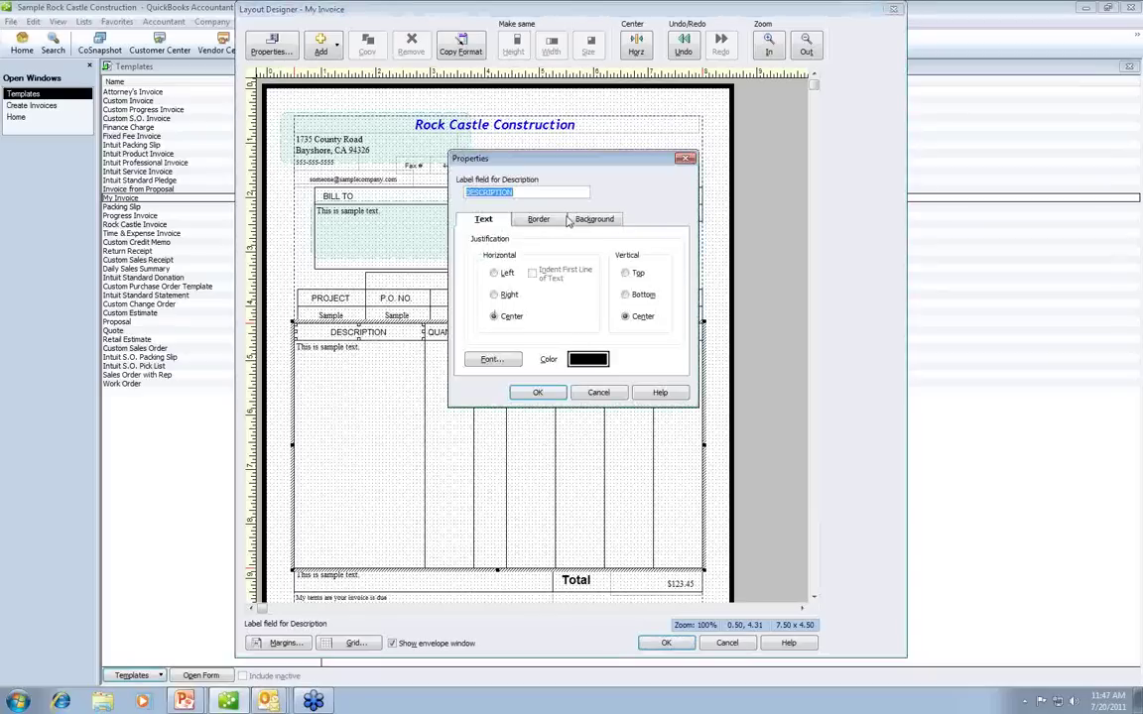
left_click(591, 220)
left_click(499, 241)
left_click(551, 258)
left_click(501, 308)
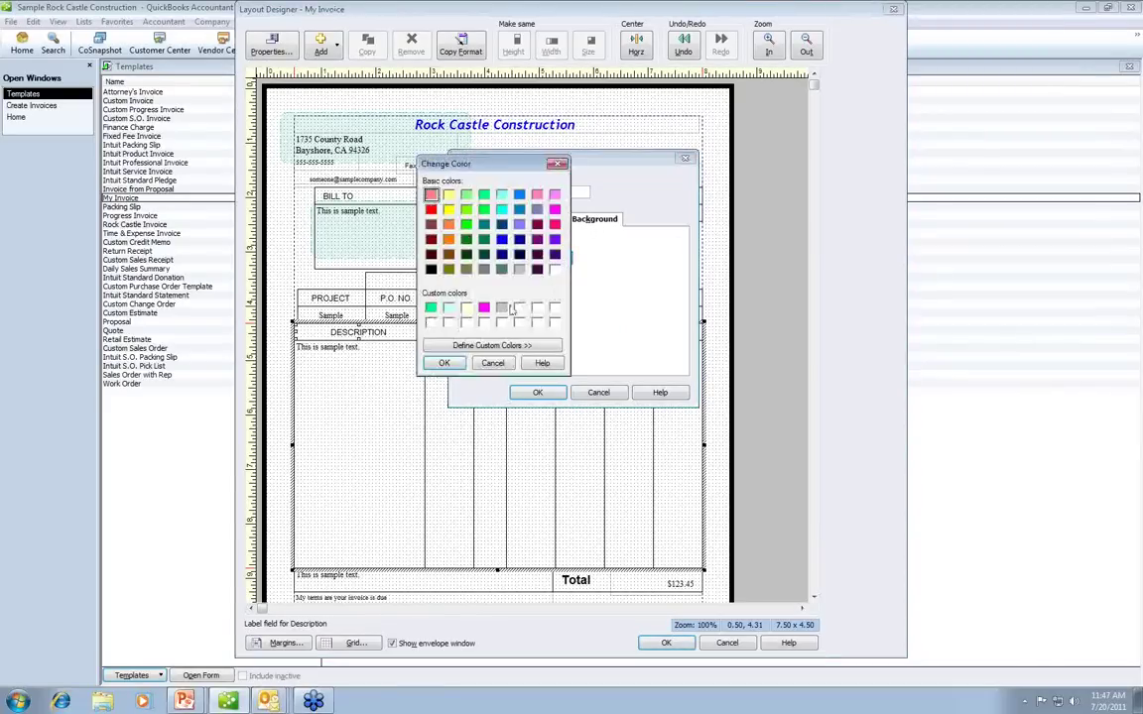
left_click(443, 363)
left_click(535, 393)
- Fill the background of the Quantity column header with the same light gray custom color
double_click(434, 332)
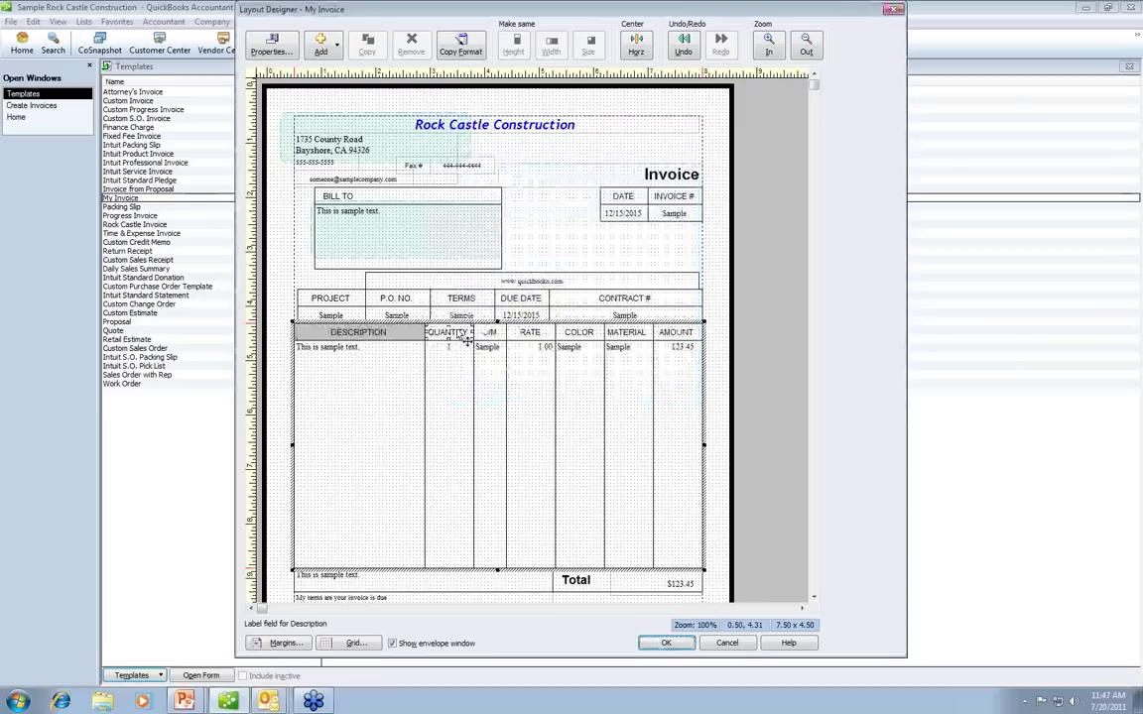
left_click(594, 219)
left_click(478, 241)
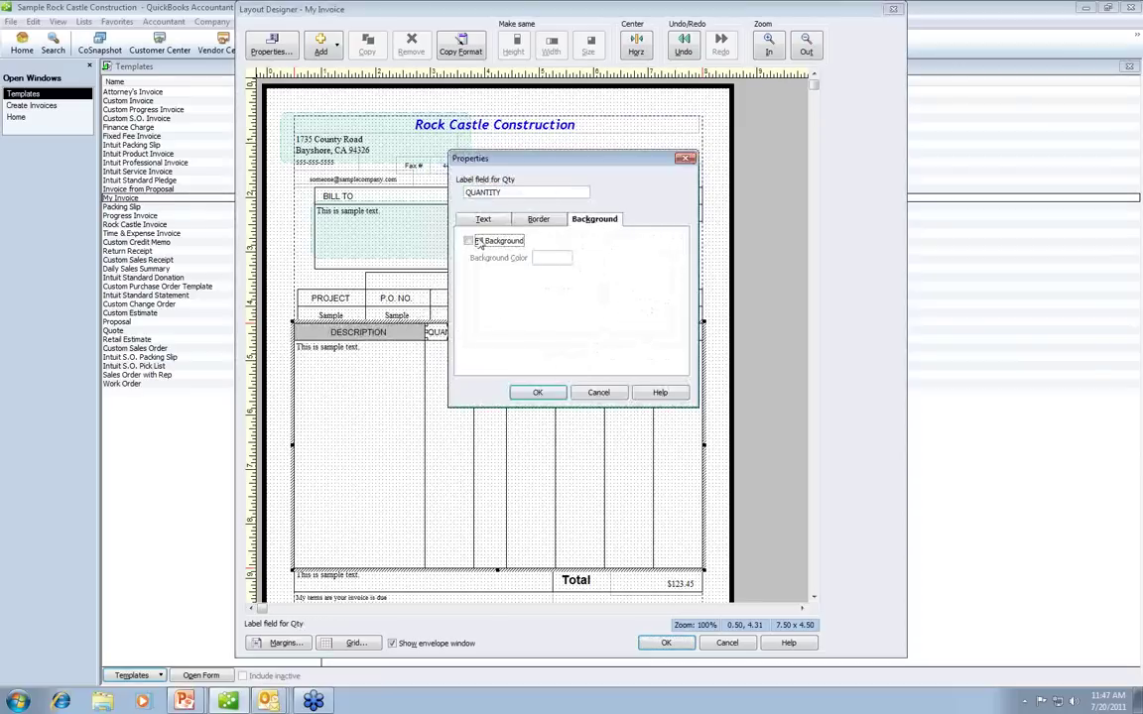
left_click(482, 248)
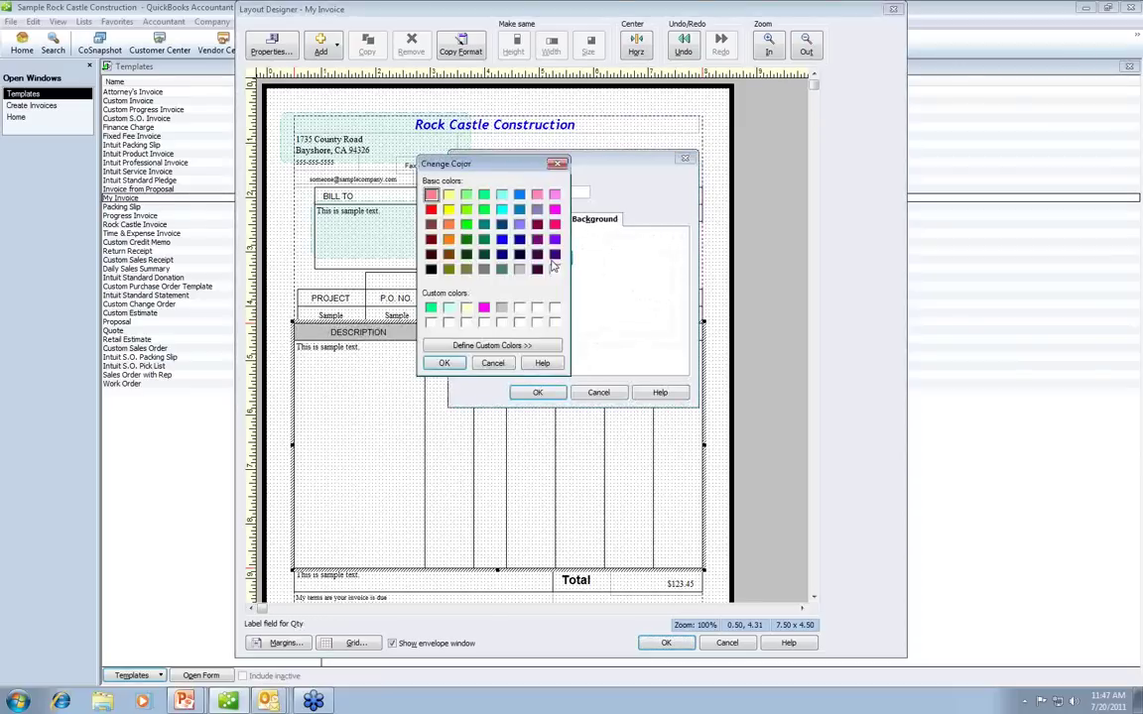
left_click(443, 363)
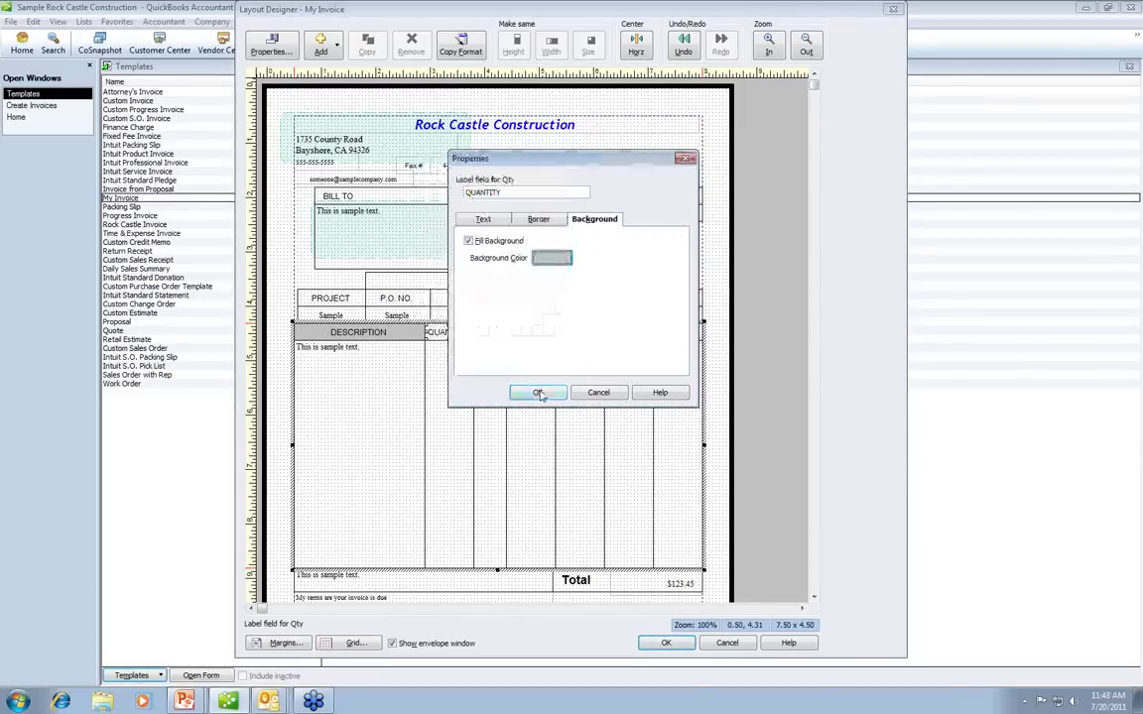
left_click(536, 392)
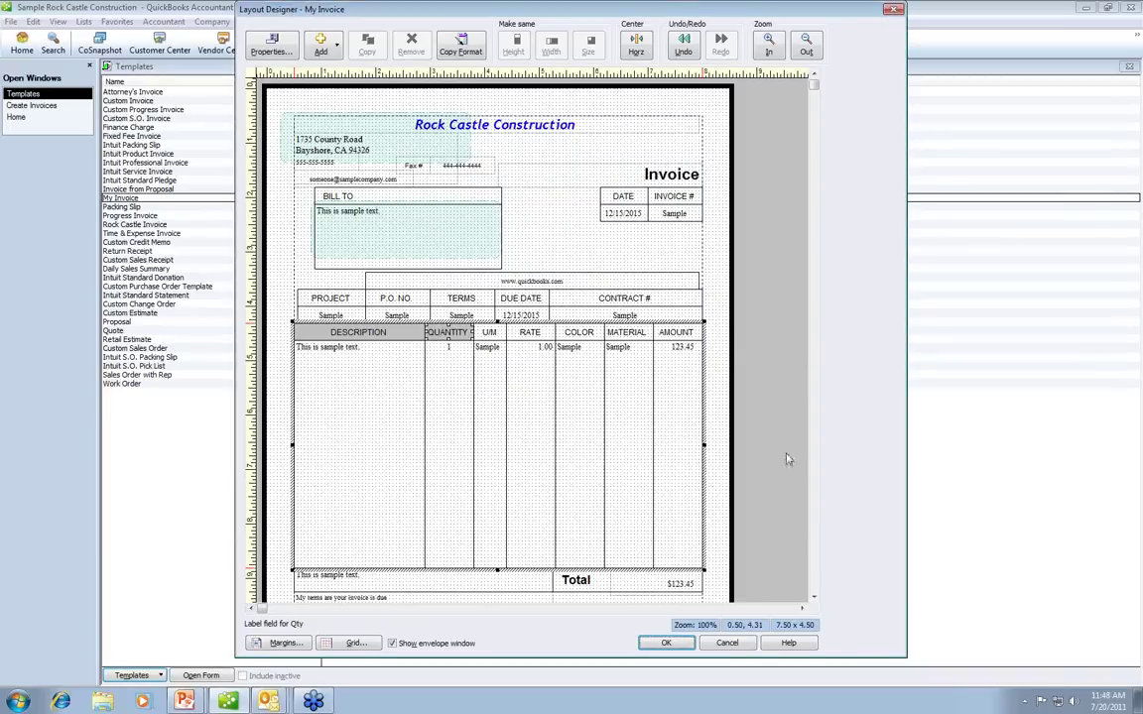
- Accept the layout changes and review the header fields and preview in Additional Customization
left_click(813, 598)
scroll(813, 598, "down", 5)
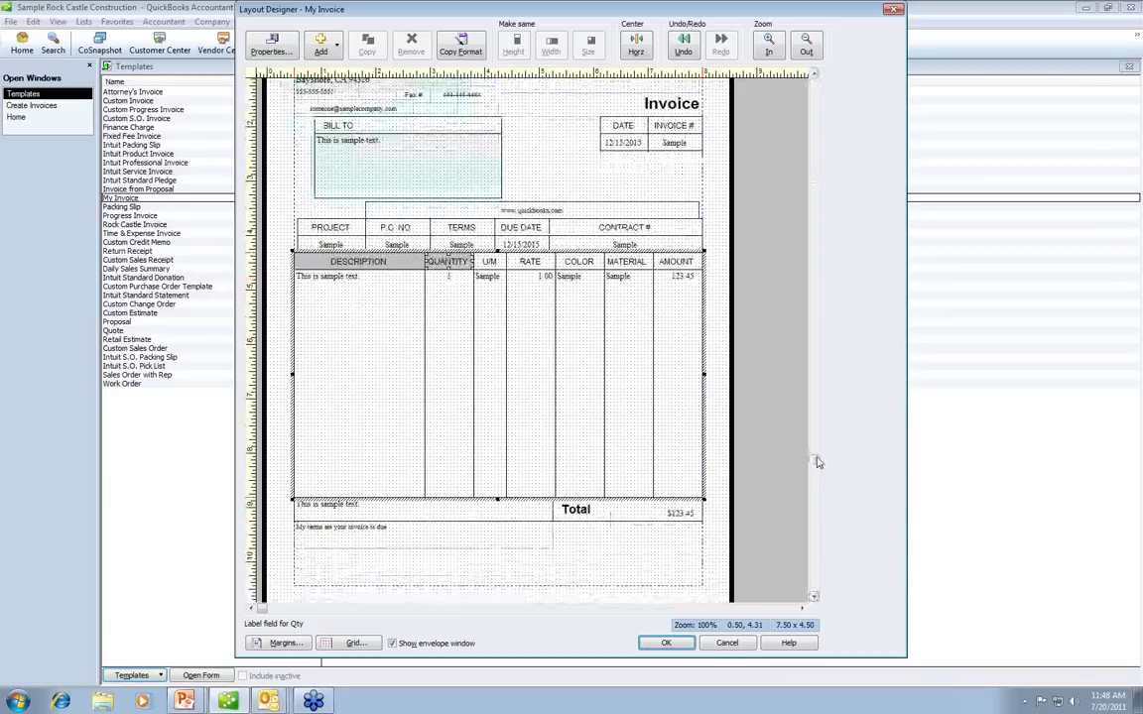
left_click(815, 283)
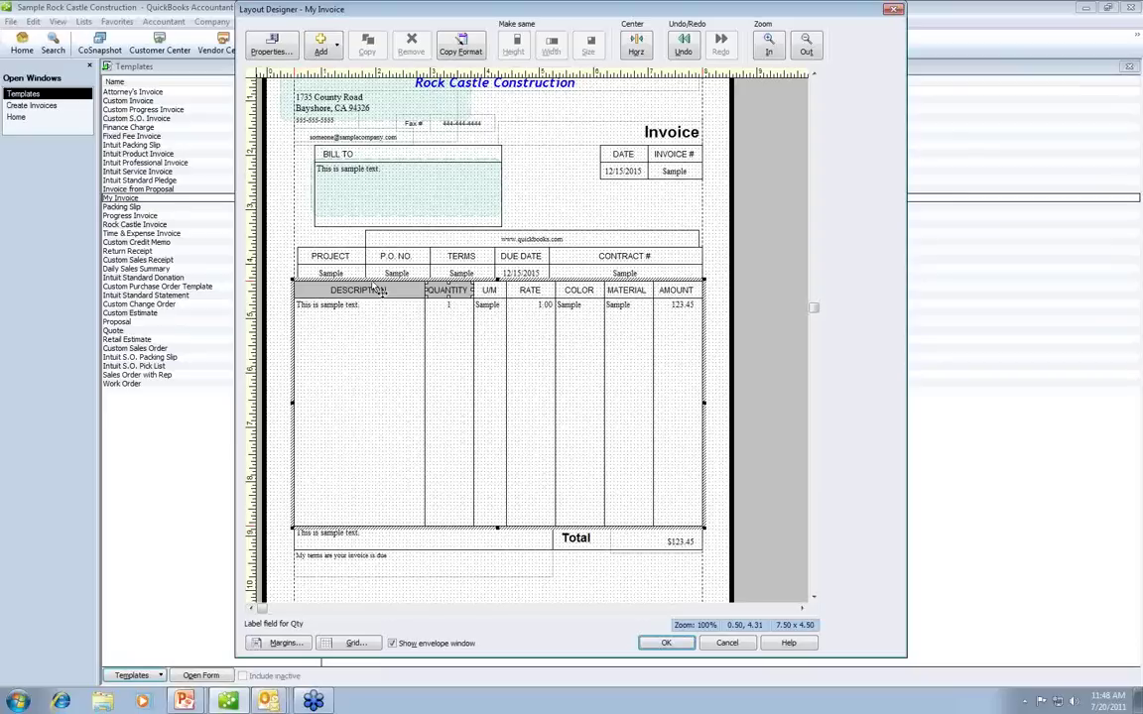
left_click(643, 644)
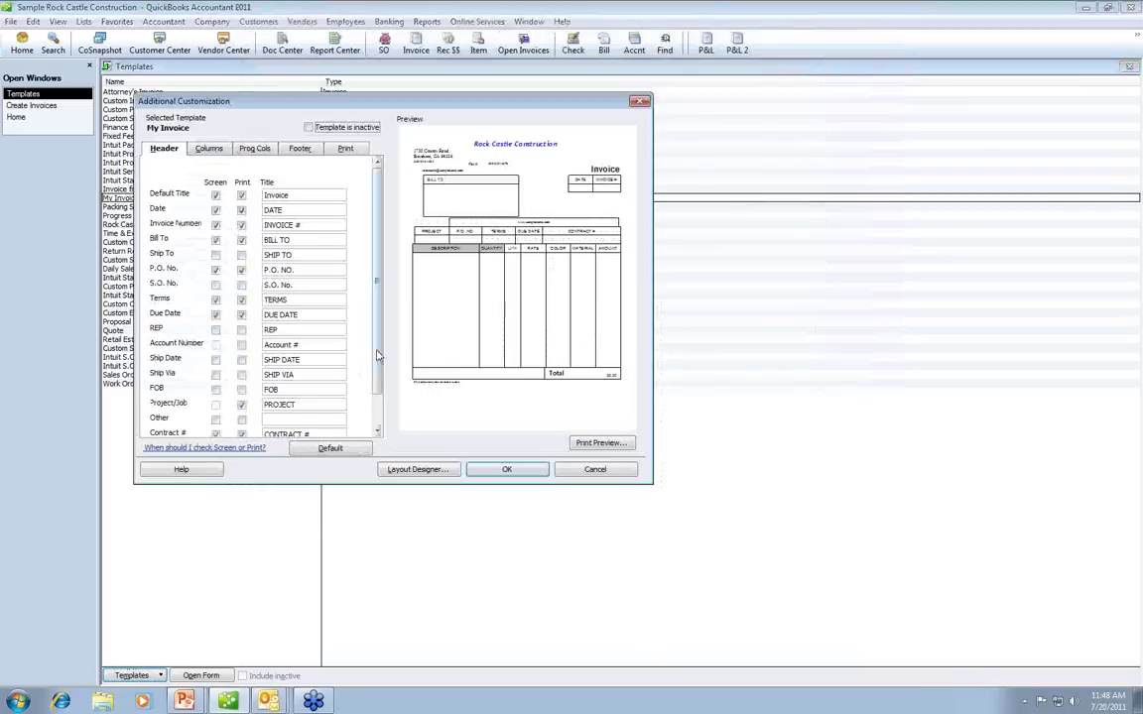
scroll(337, 382, "down", 2)
scroll(337, 382, "up", 2)
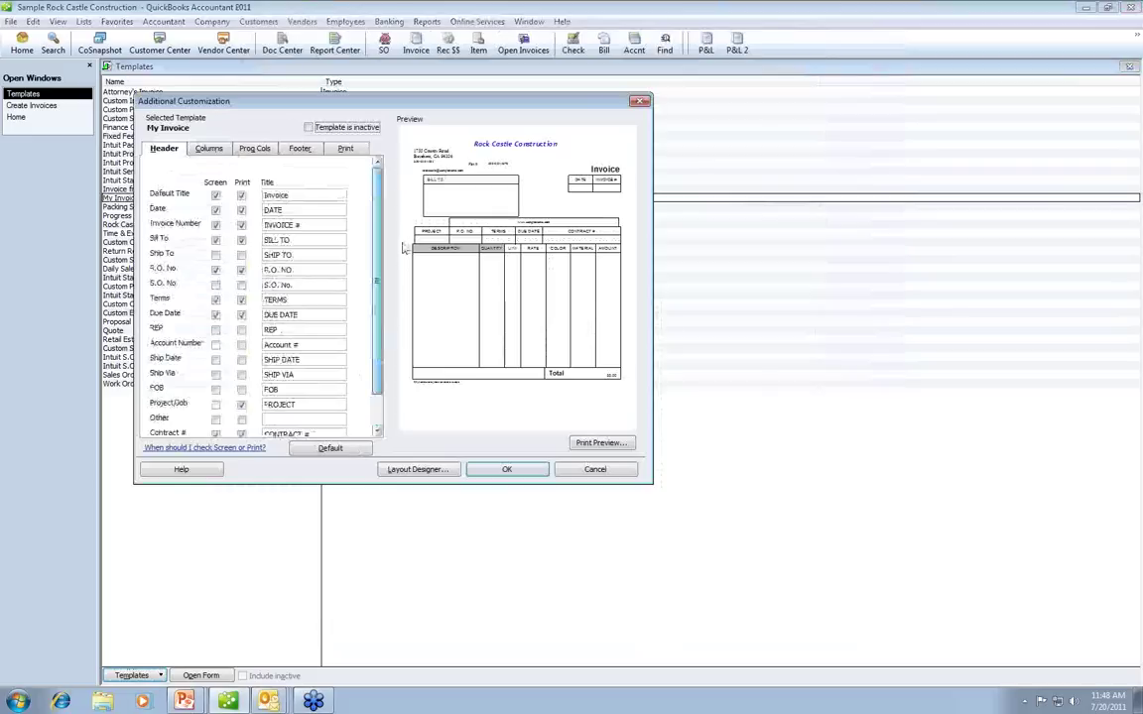
- Reopen the Layout Designer and add the Customer Phone data field to the invoice
left_click(413, 470)
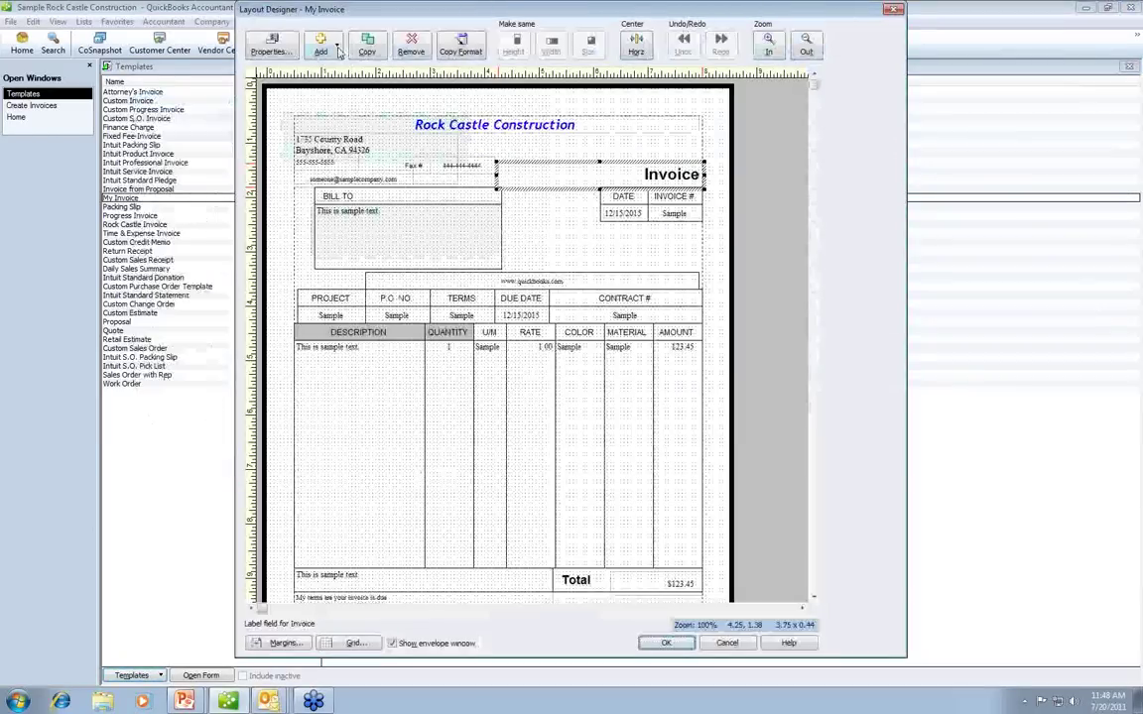
left_click(338, 50)
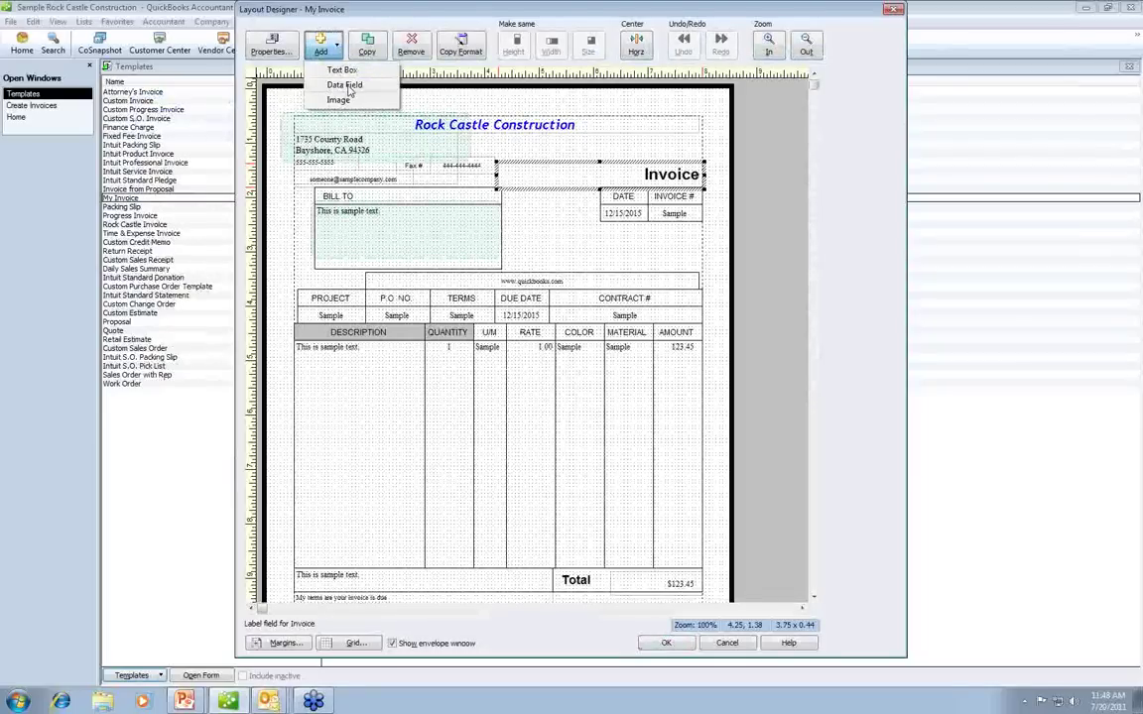
left_click(347, 88)
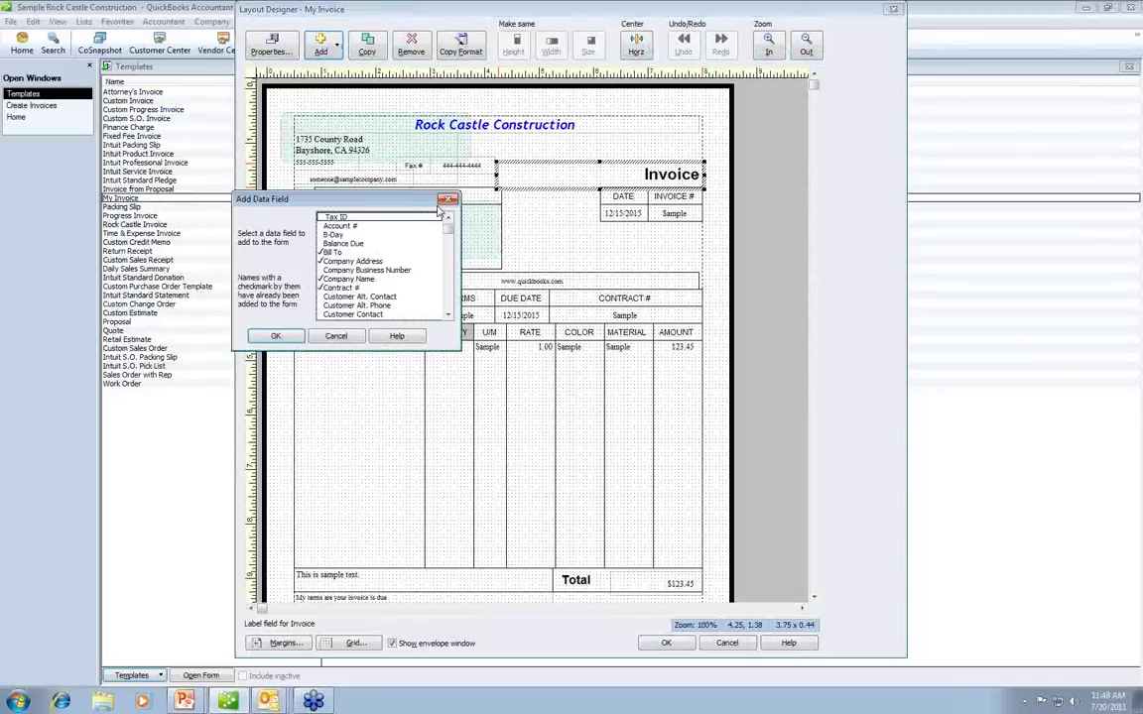
left_click(449, 315)
left_click(449, 316)
left_click(448, 315)
left_click(448, 315)
left_click(449, 315)
left_click(448, 315)
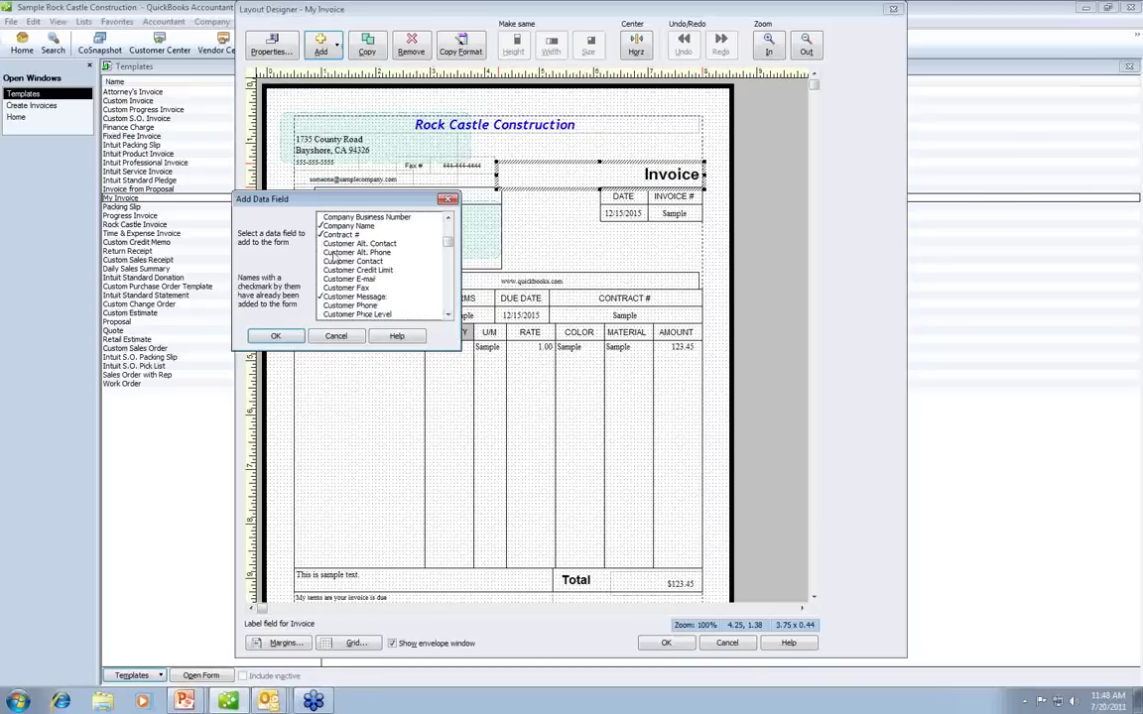
left_click(355, 305)
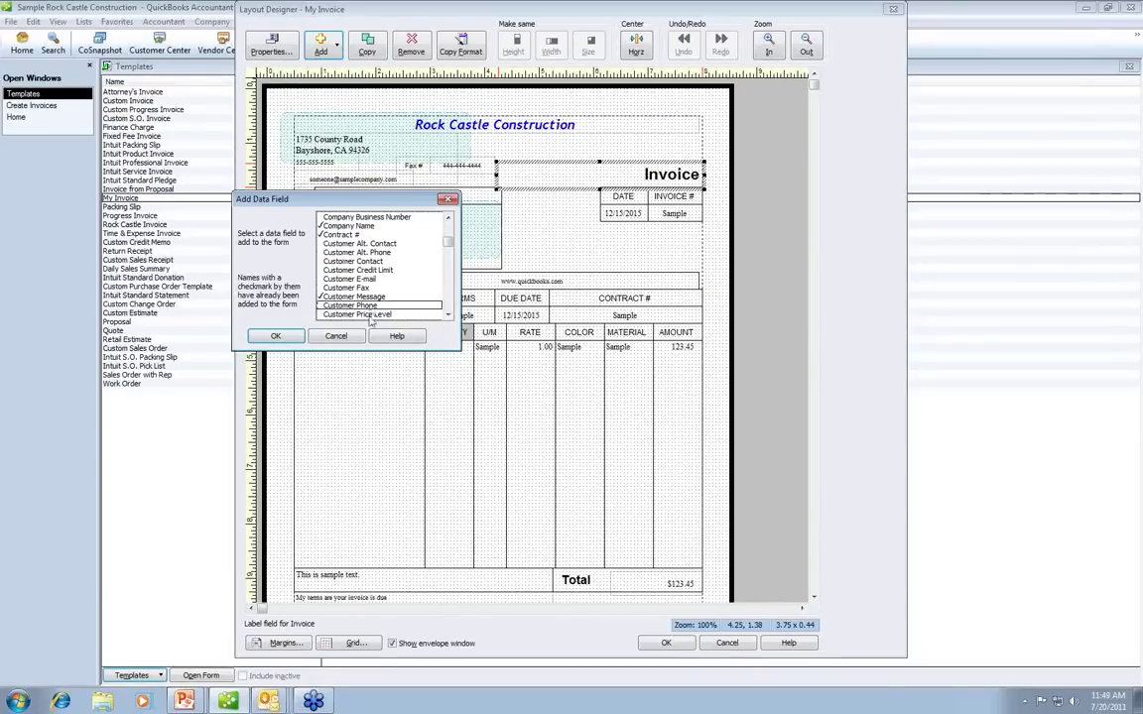
left_click(276, 335)
- Place the Customer Phone label and data field side by side above the web address box, at about 4.88 and 6.44 inches across
left_click_drag(476, 319, 572, 255)
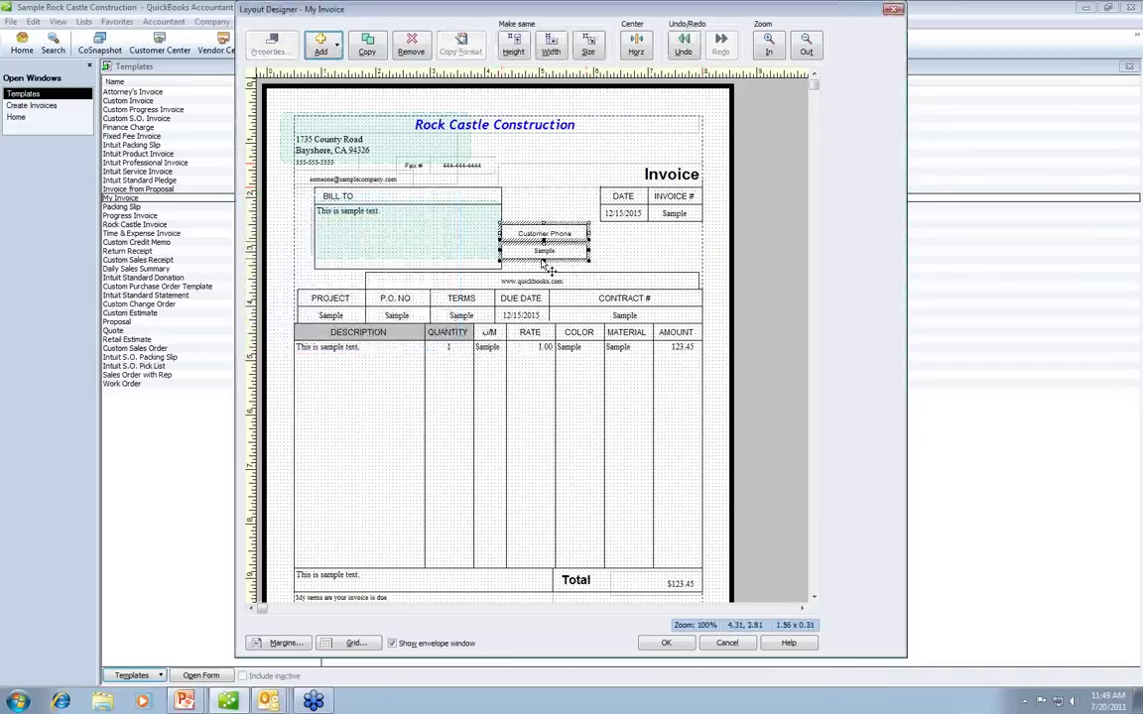
left_click(631, 258)
left_click_drag(545, 251, 662, 268)
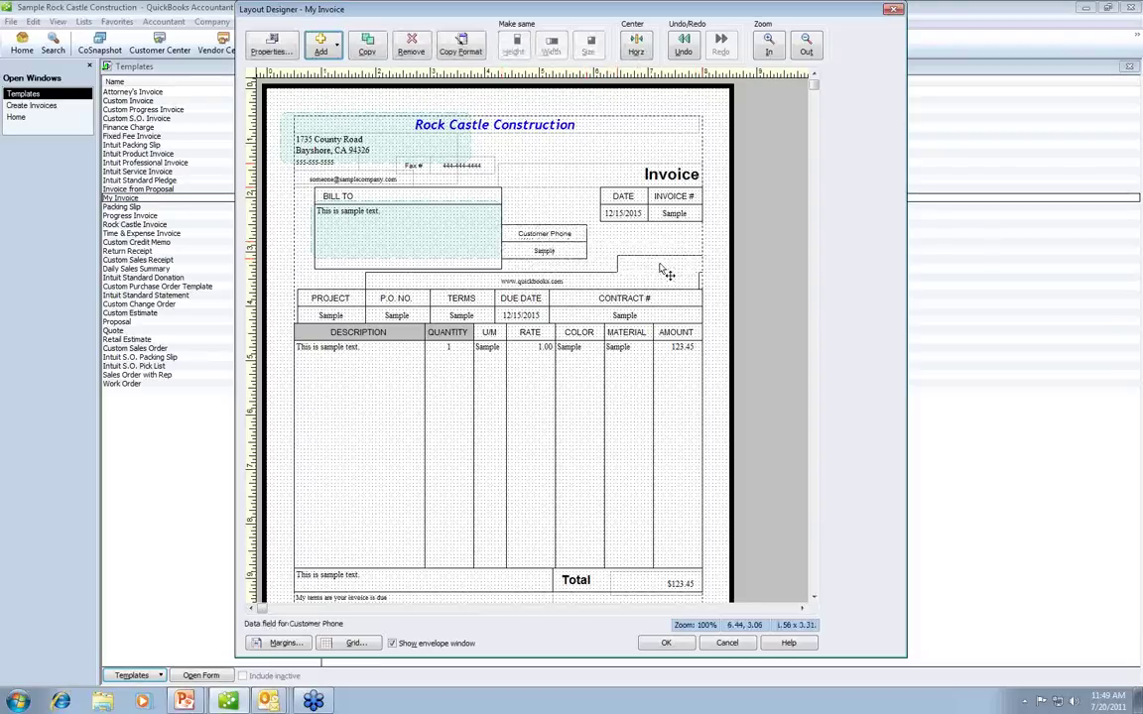
left_click_drag(563, 235, 589, 266)
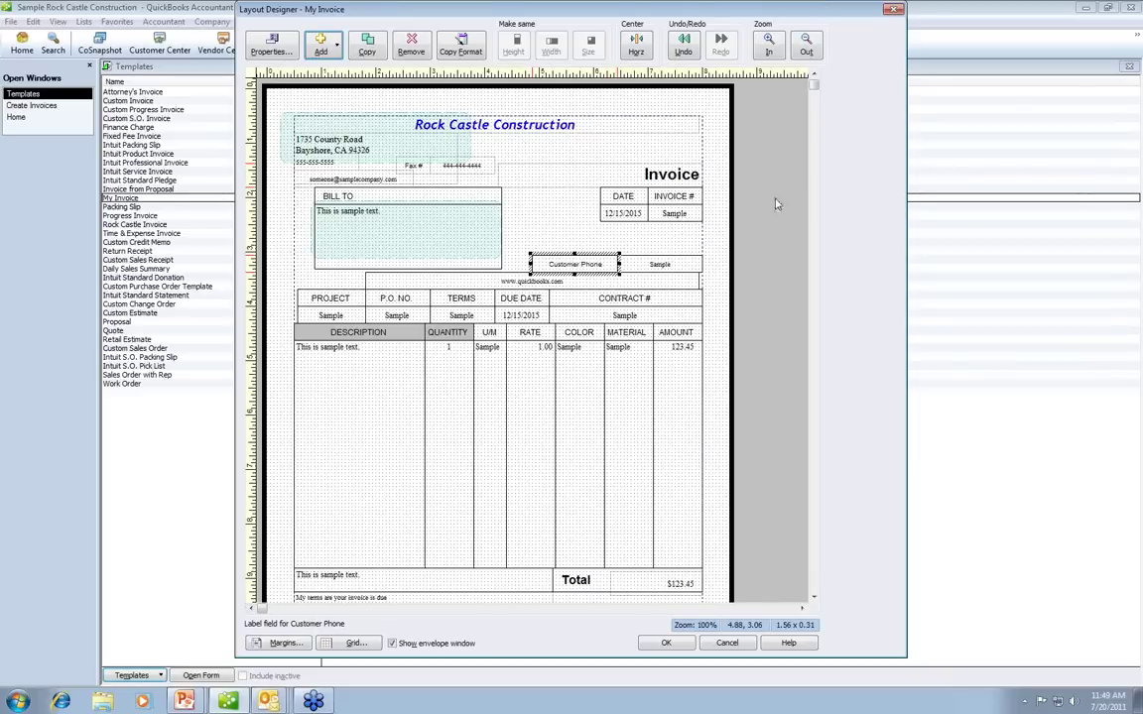
- Shift the long text field below the customer message slightly inward, to about 0.56 inches across
scroll(734, 540, "down", 3)
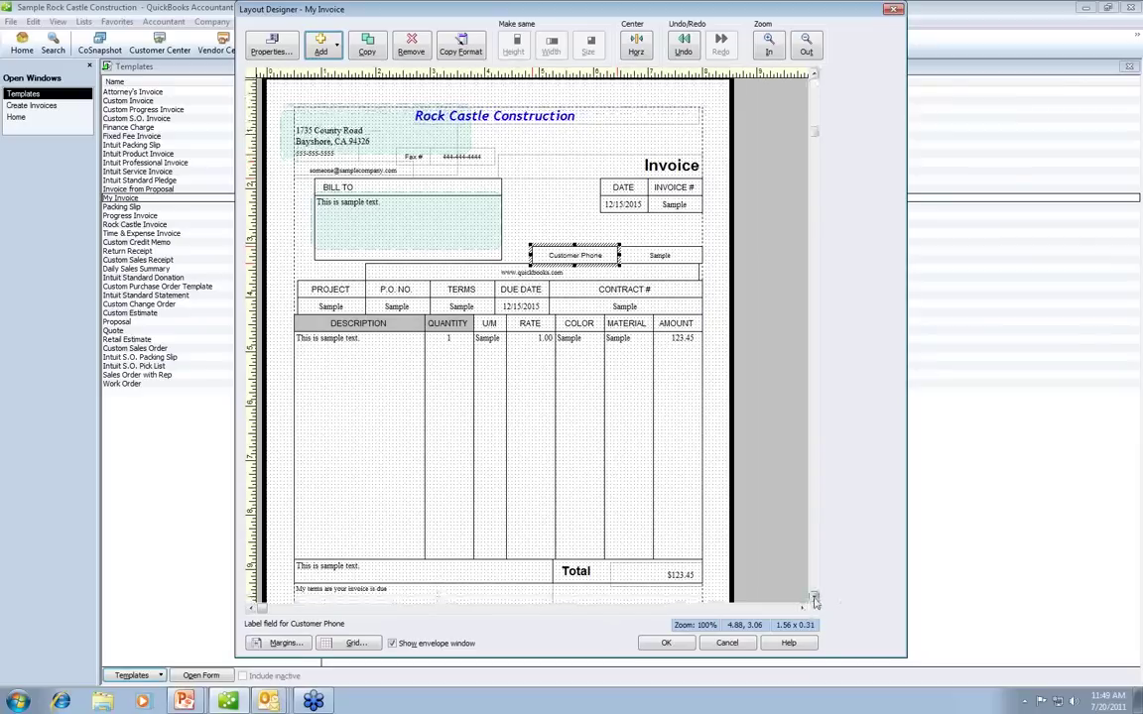
left_click(365, 527)
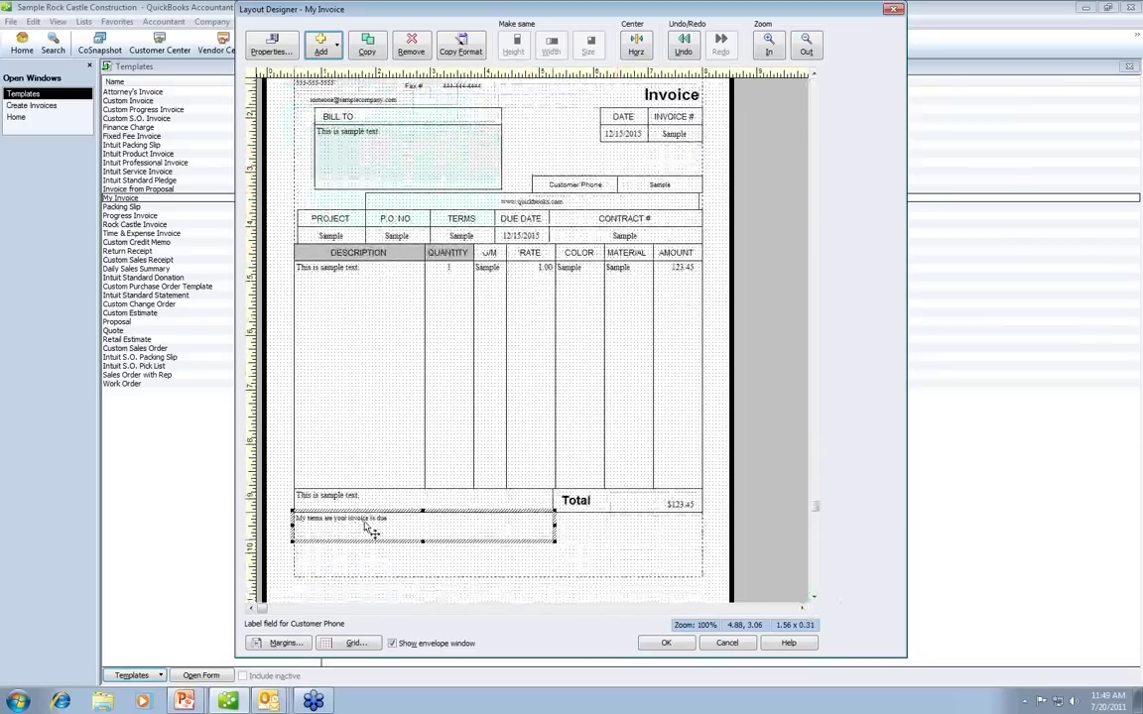
left_click(373, 506)
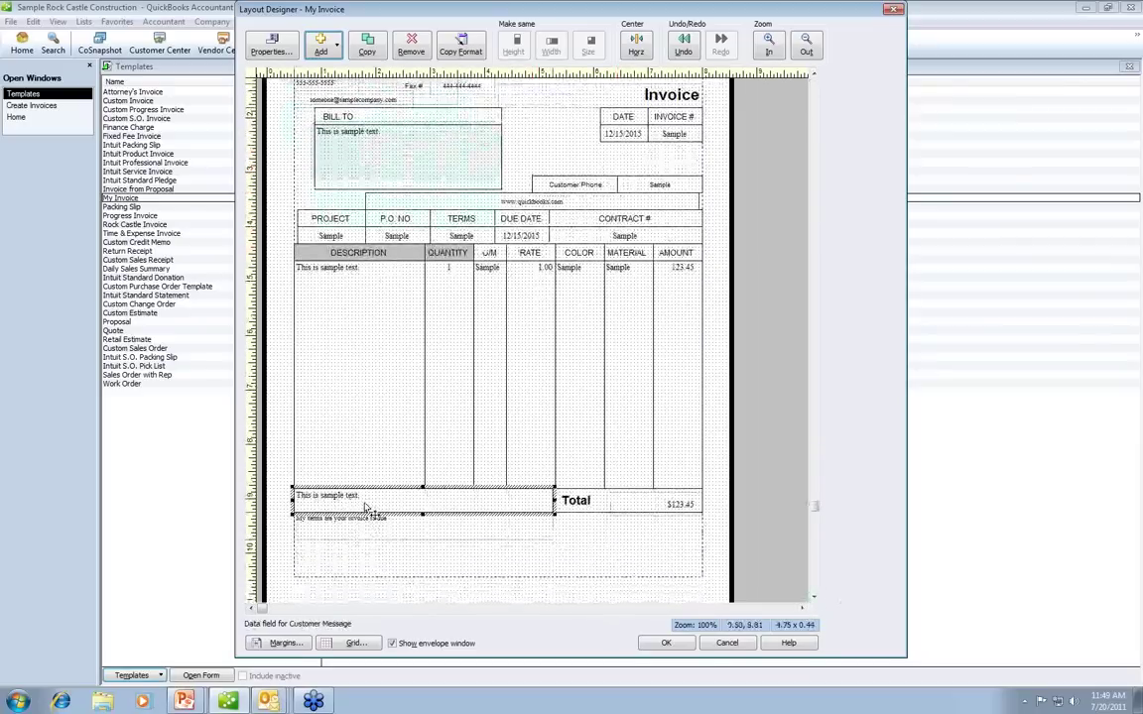
left_click(345, 531)
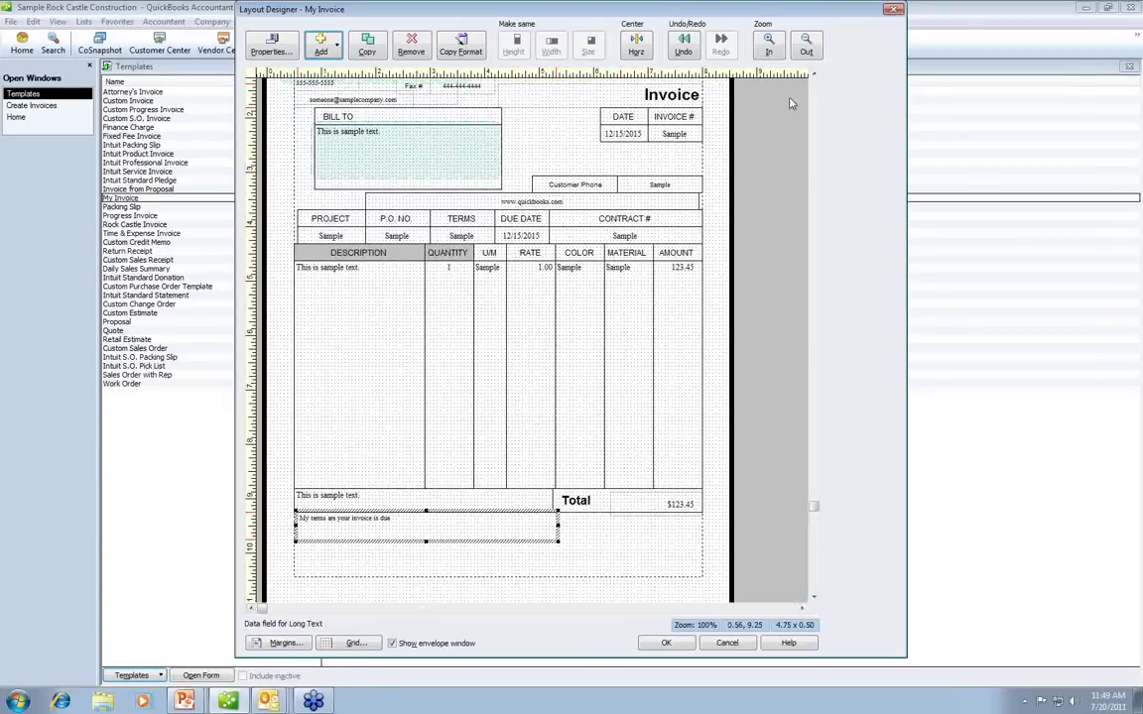
- Create a new text box containing "This my text"
left_click(813, 75)
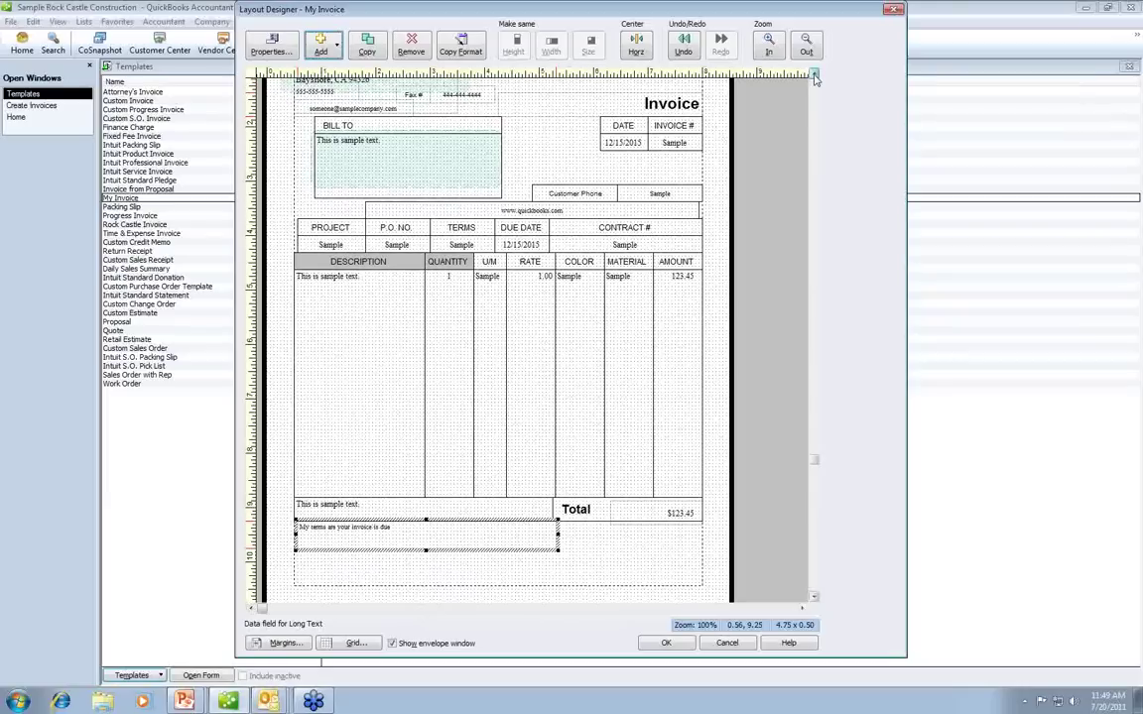
left_click(814, 75)
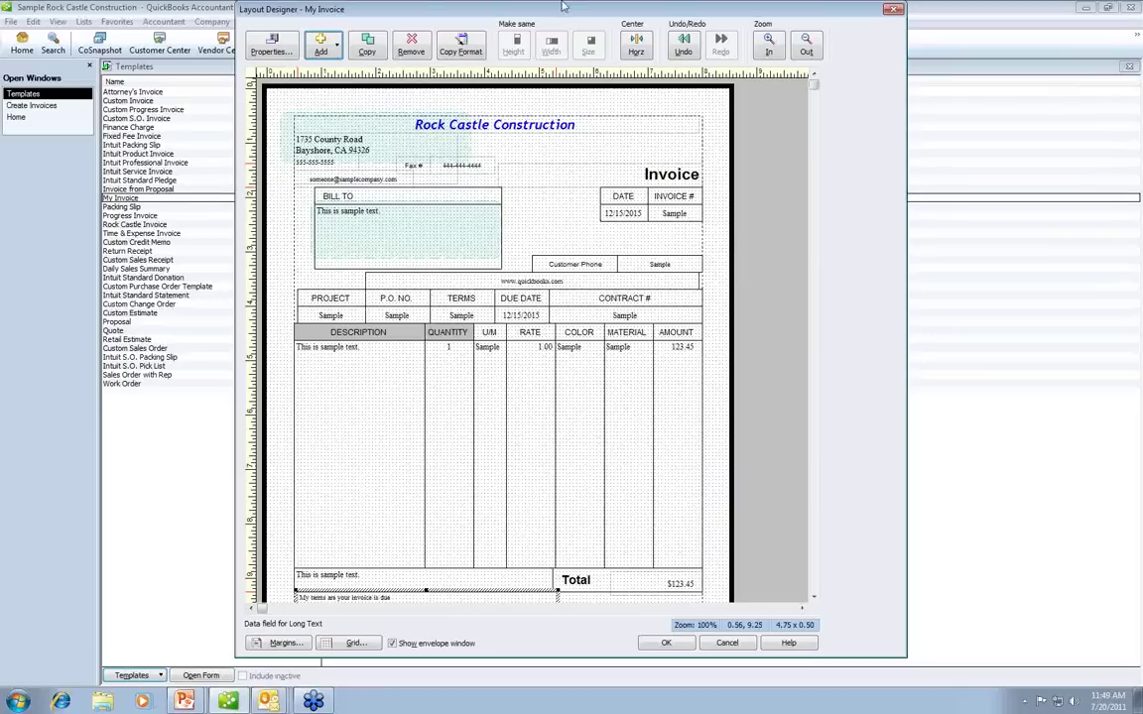
left_click(337, 45)
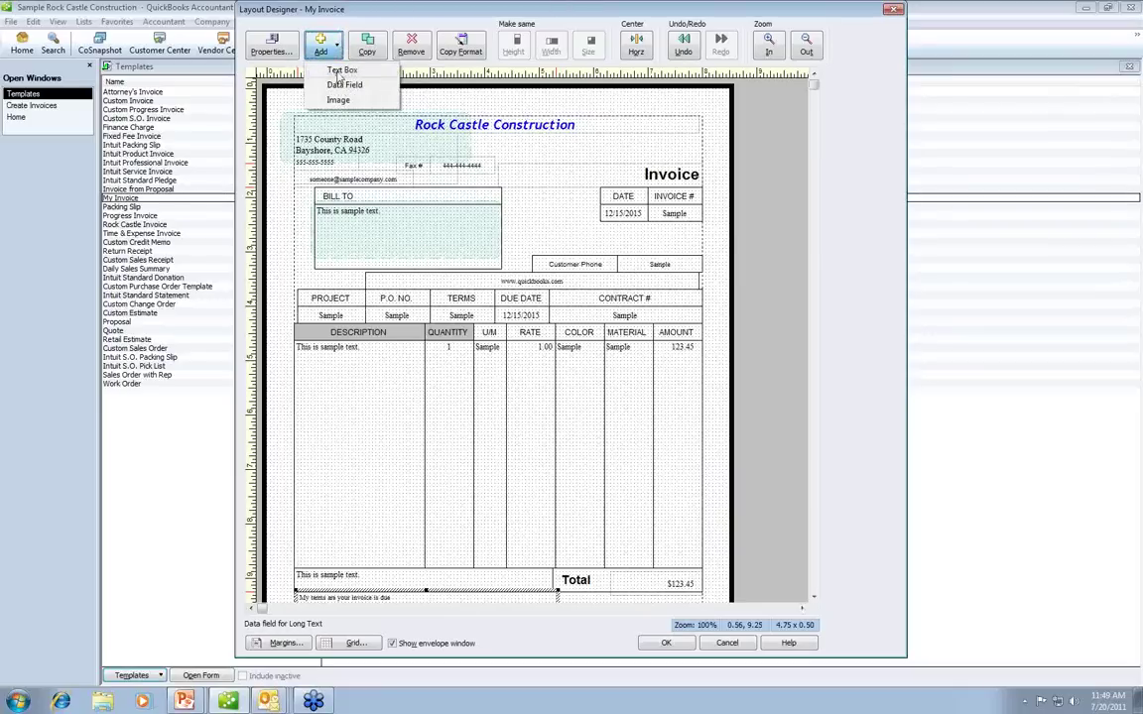
left_click(340, 70)
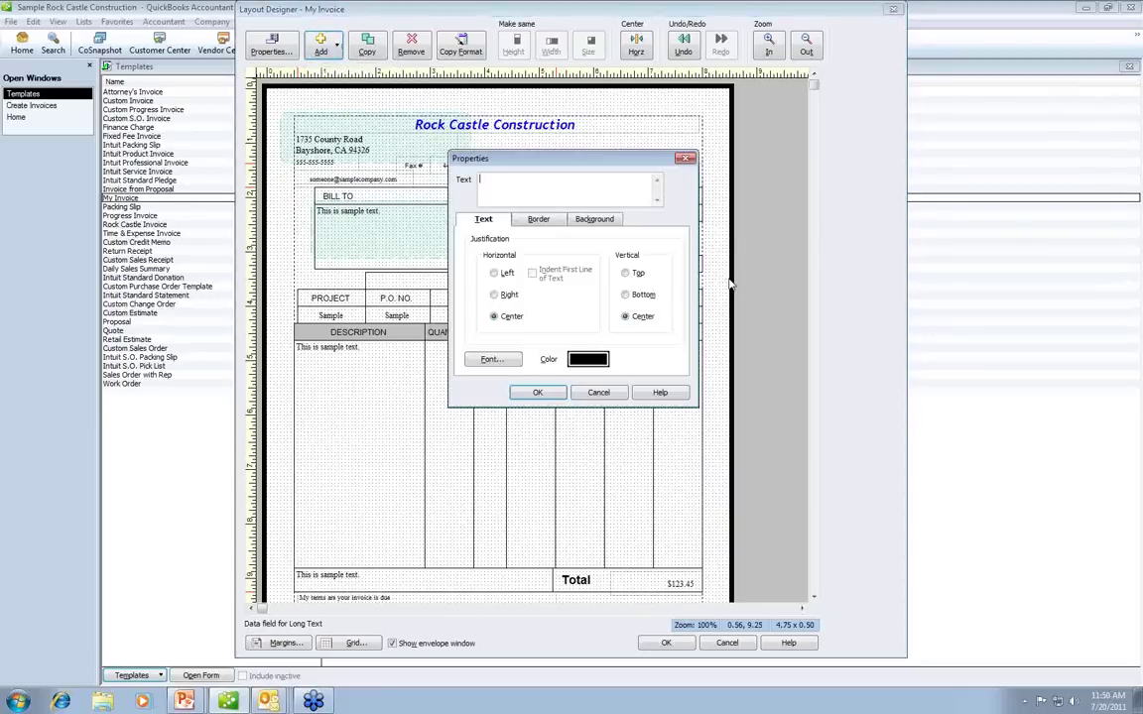
type("This my text")
- Give the new text box a red border with medium (1/4 in) rounded corners
left_click(539, 221)
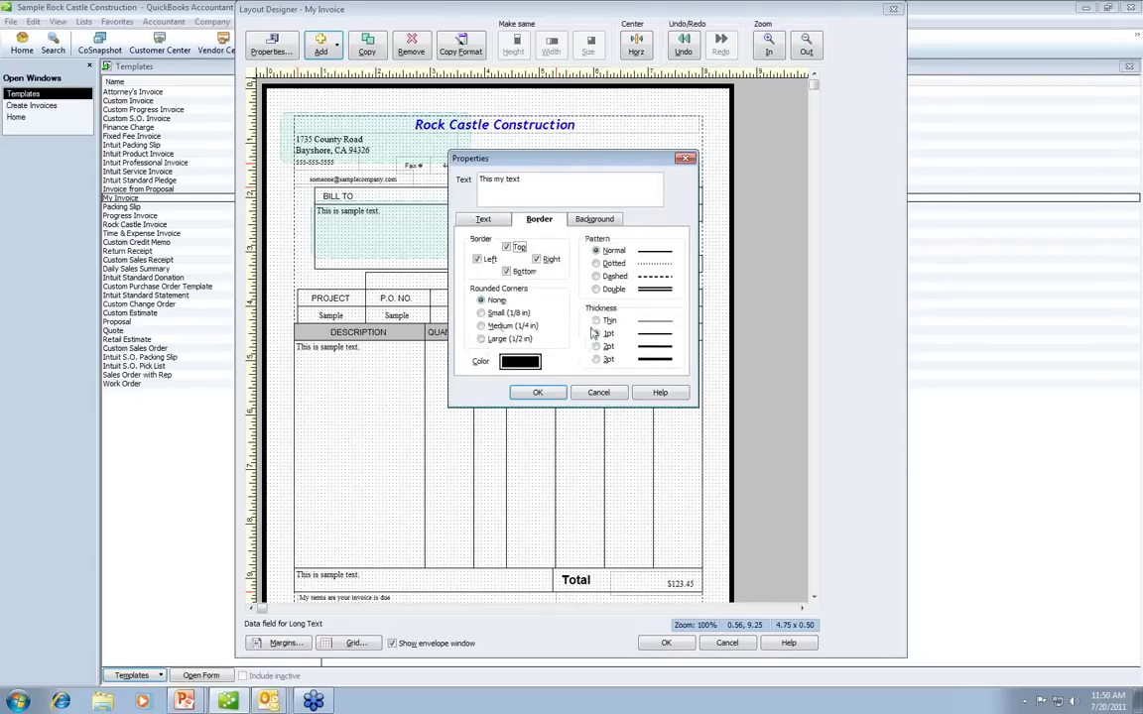
left_click(481, 327)
left_click(519, 361)
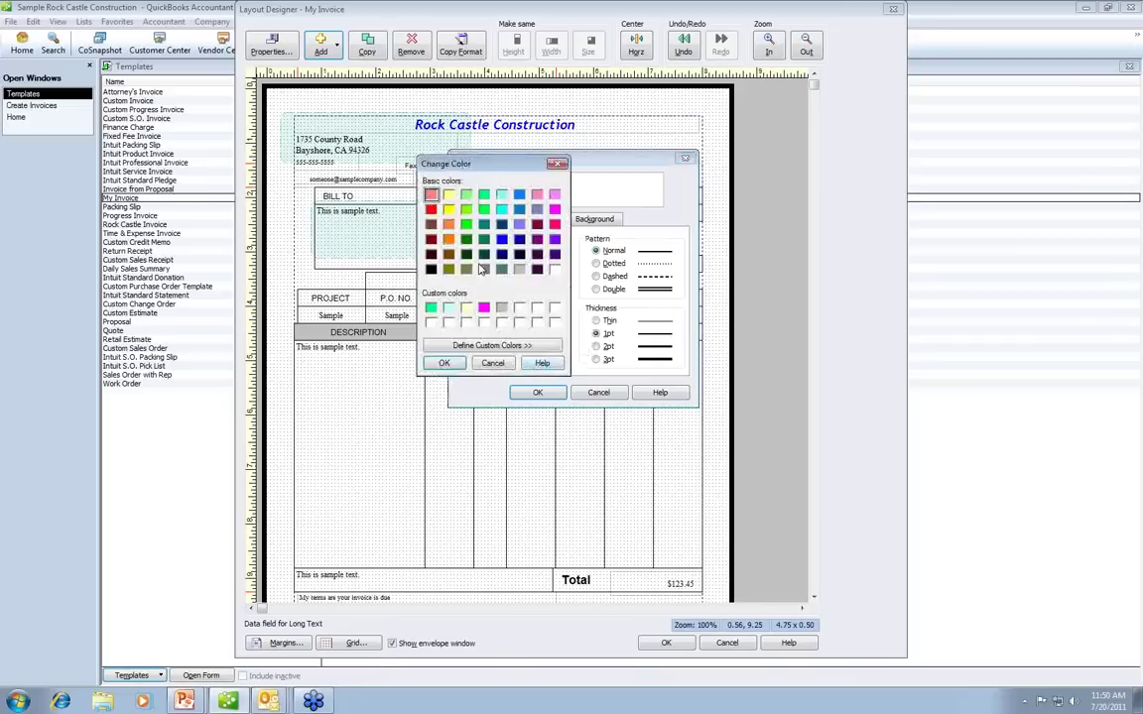
left_click(431, 209)
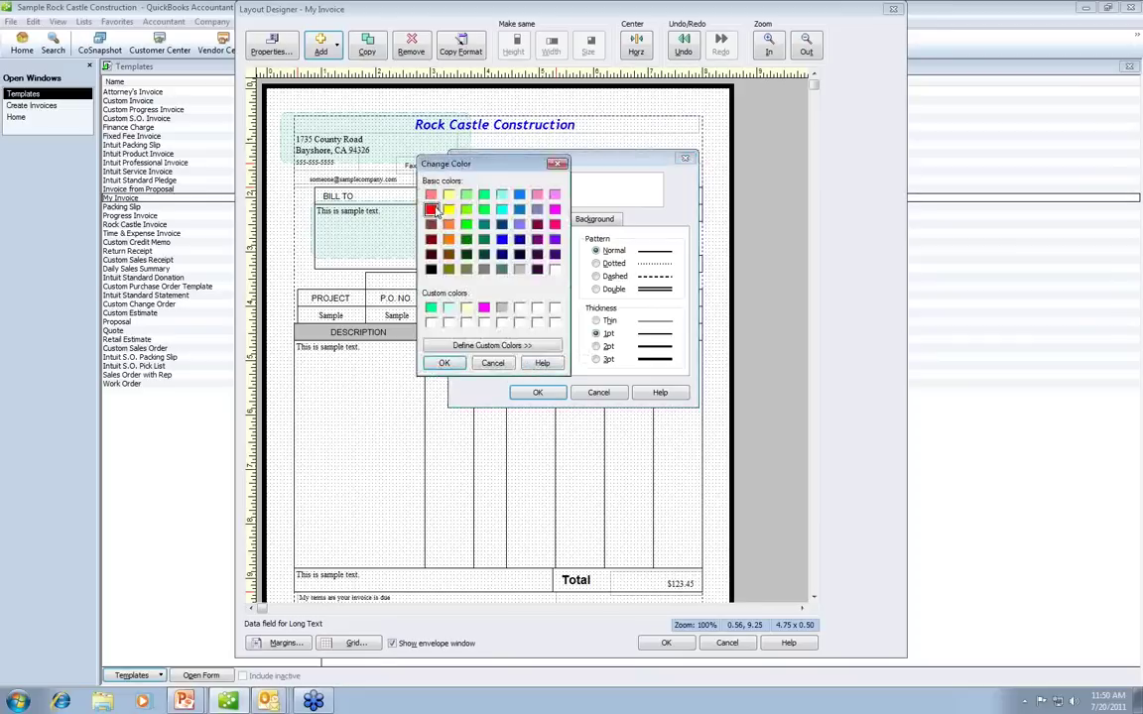
left_click(444, 363)
left_click(537, 392)
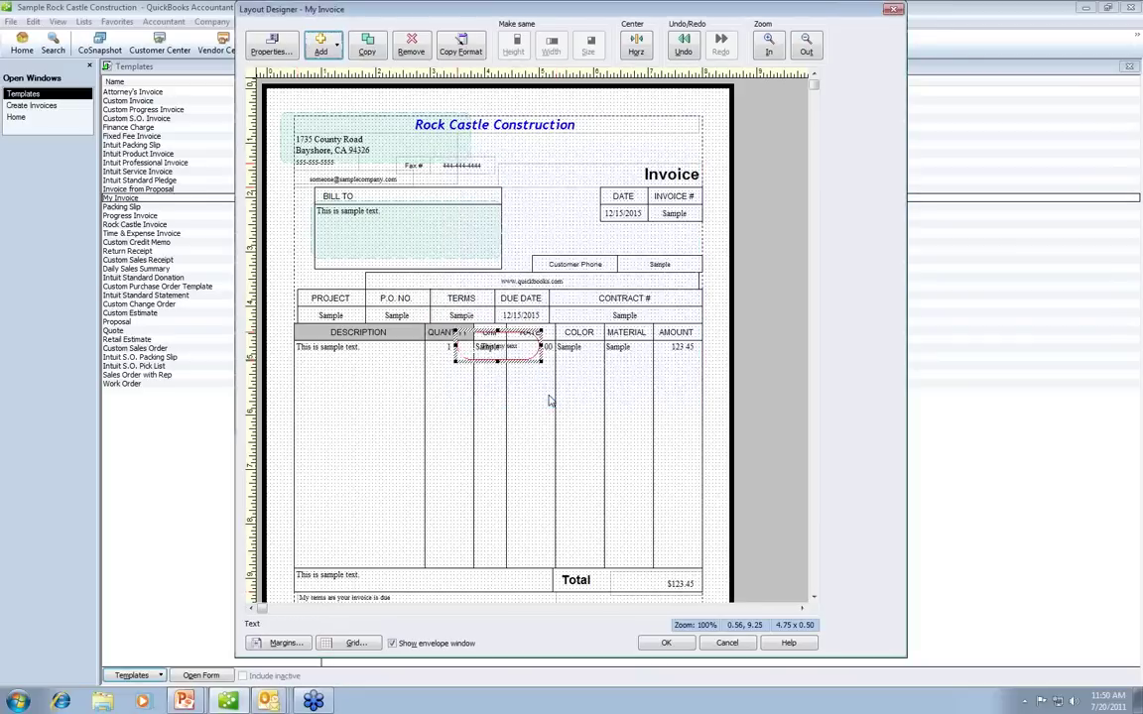
- Move the "This my text" box between the Bill To and Date boxes and format its text as bold, size 14, red
left_click_drag(496, 346, 547, 215)
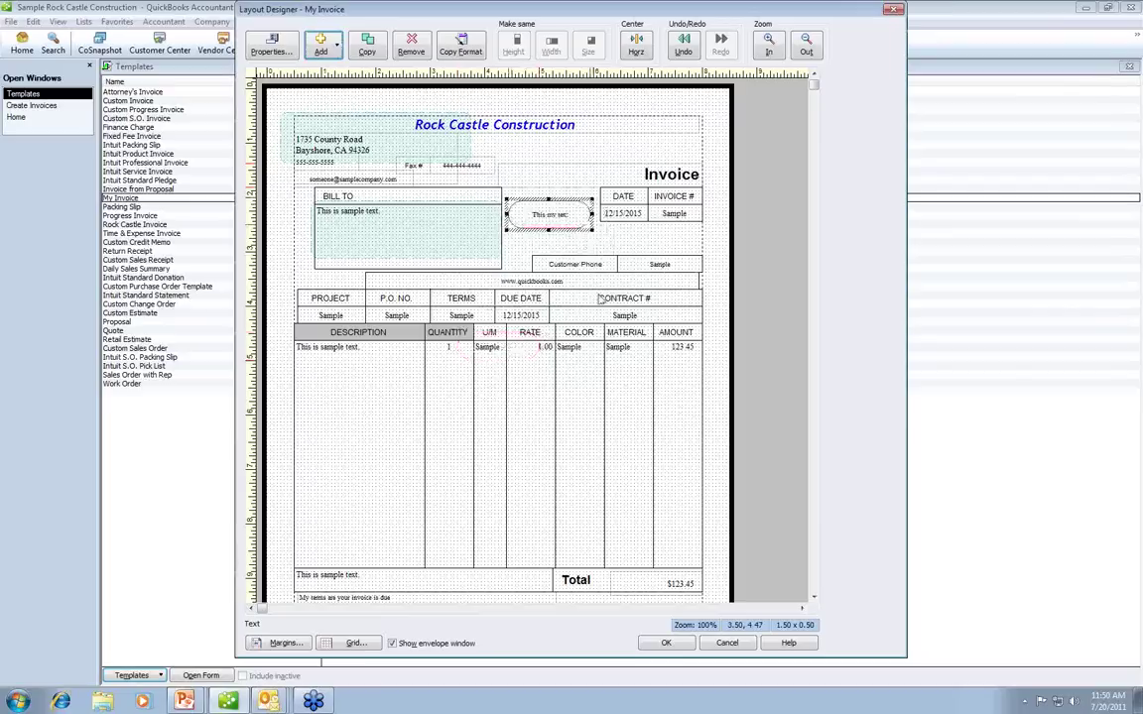
double_click(507, 198)
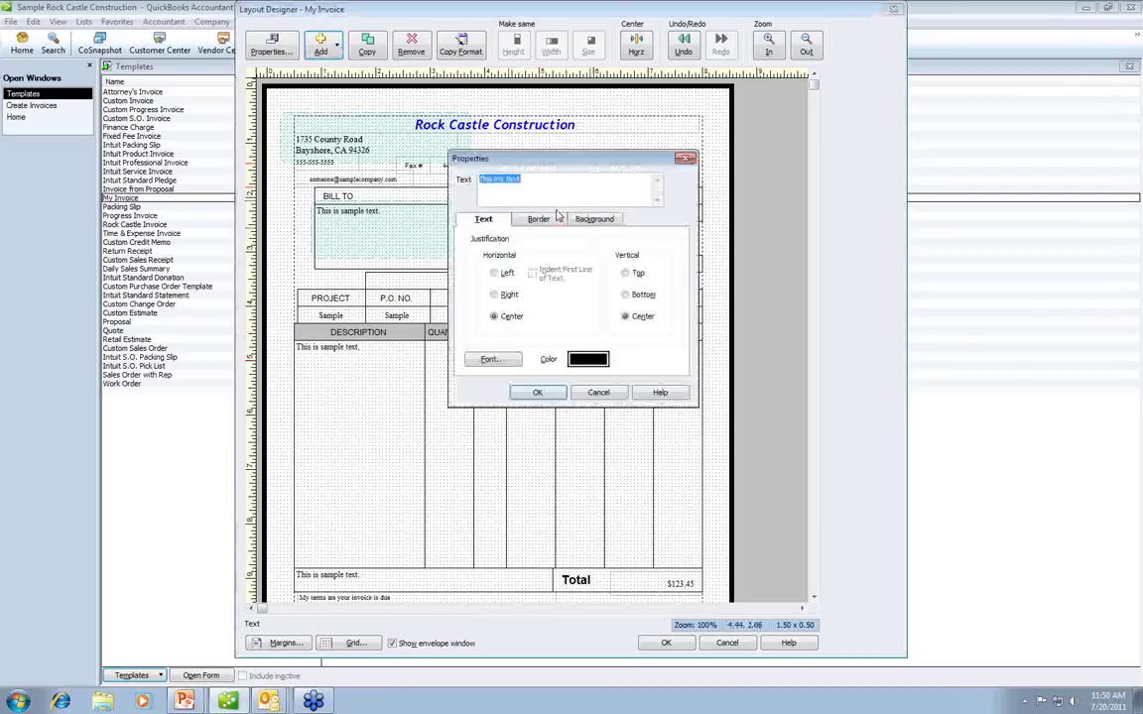
left_click(496, 359)
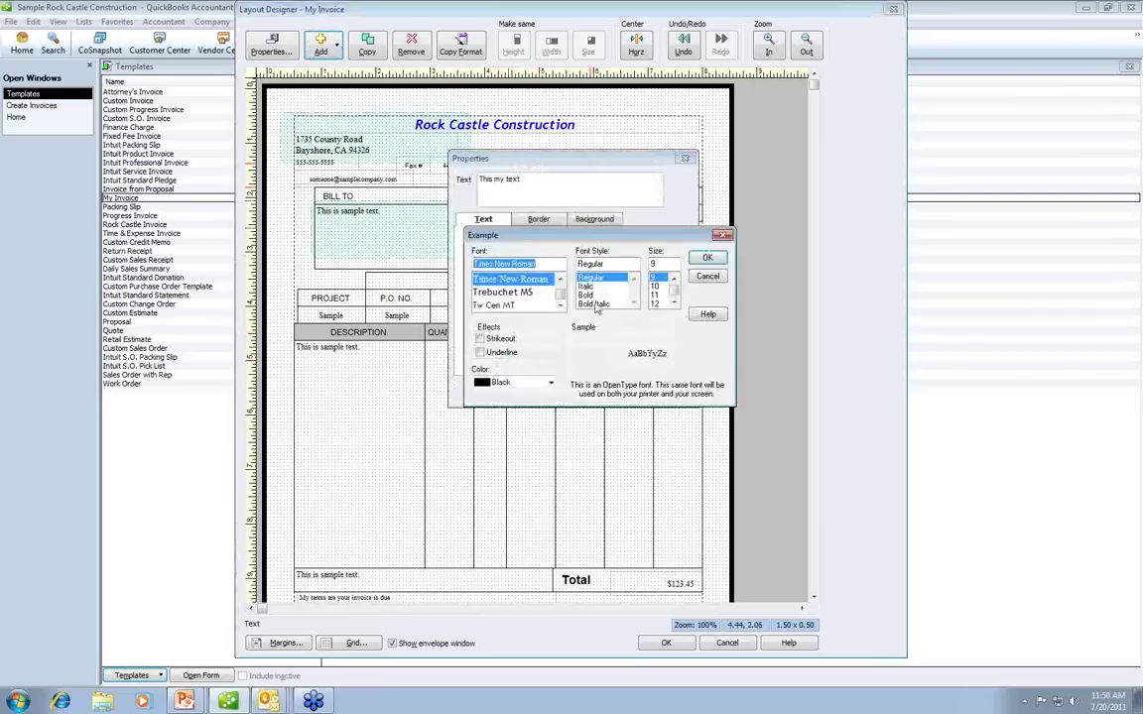
left_click(587, 295)
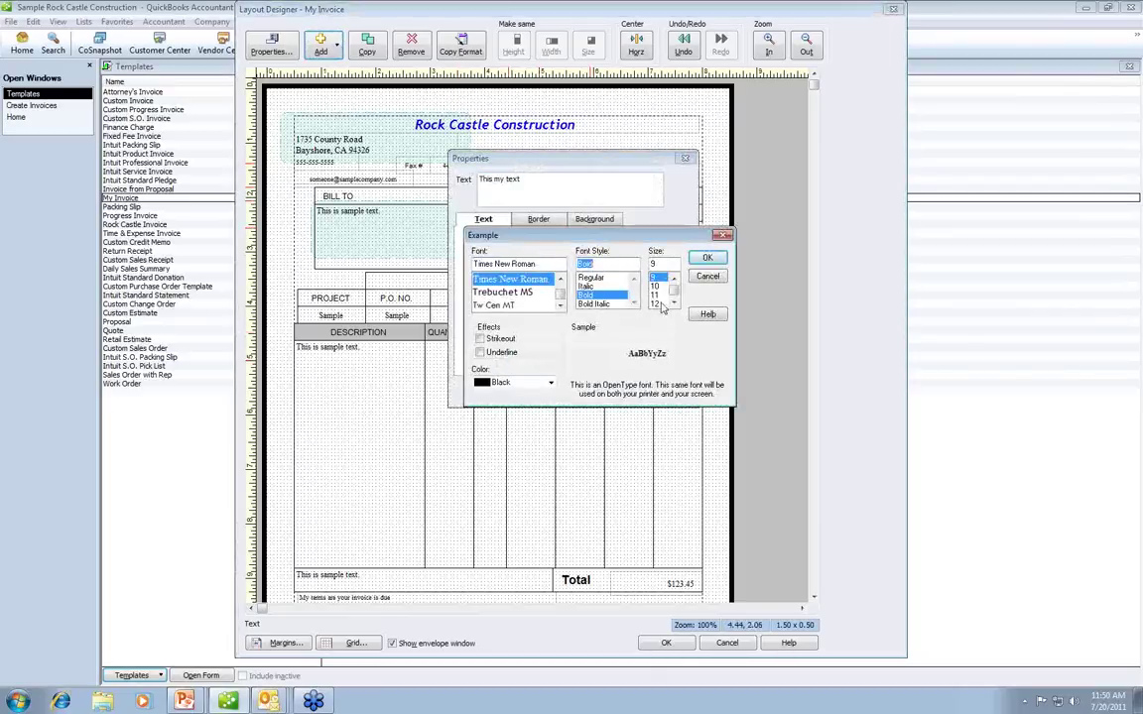
scroll(661, 302, "down", 1)
left_click(658, 298)
left_click(511, 382)
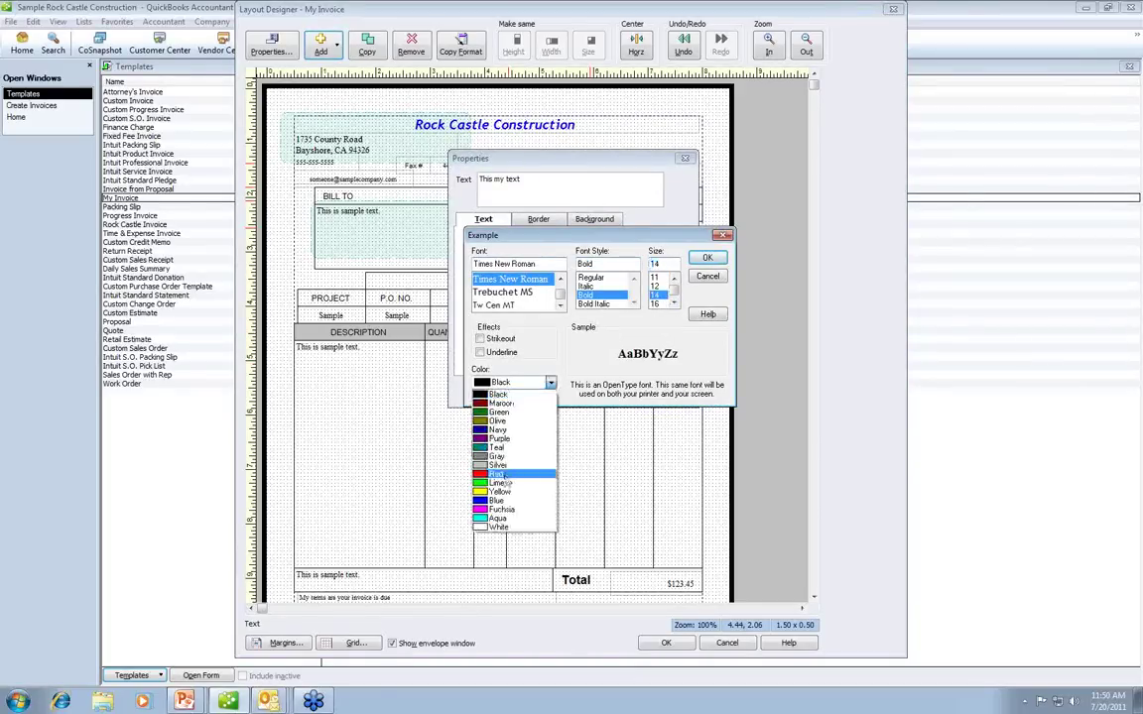
left_click(502, 477)
left_click(707, 257)
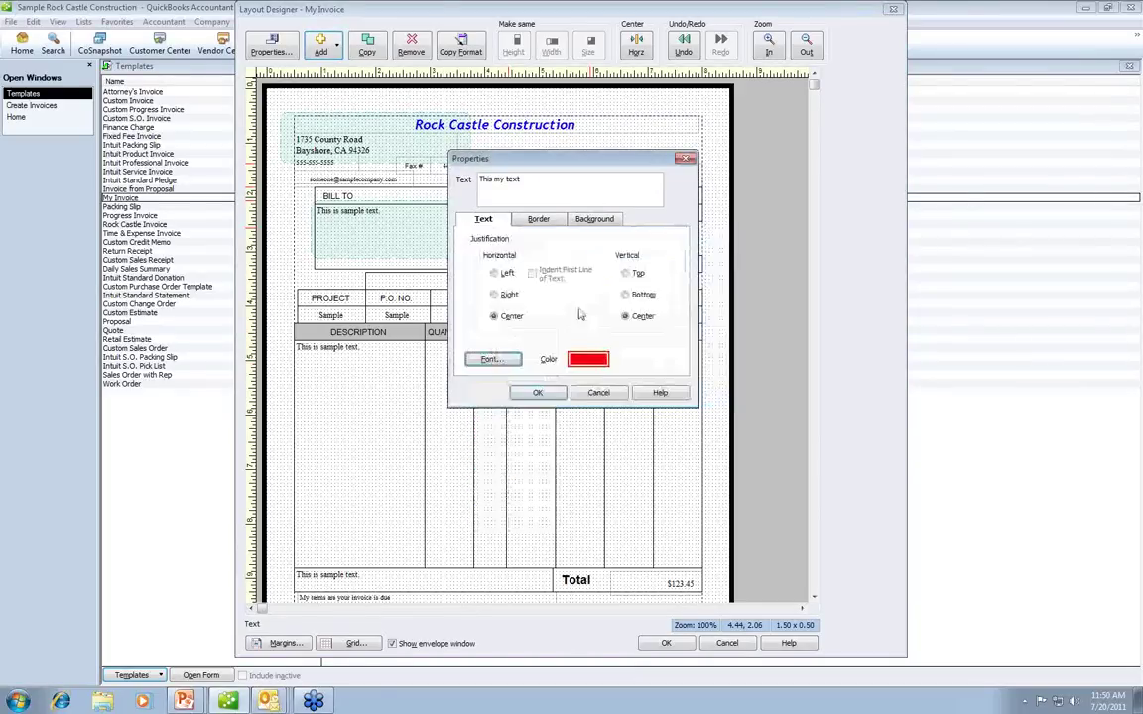
left_click(536, 392)
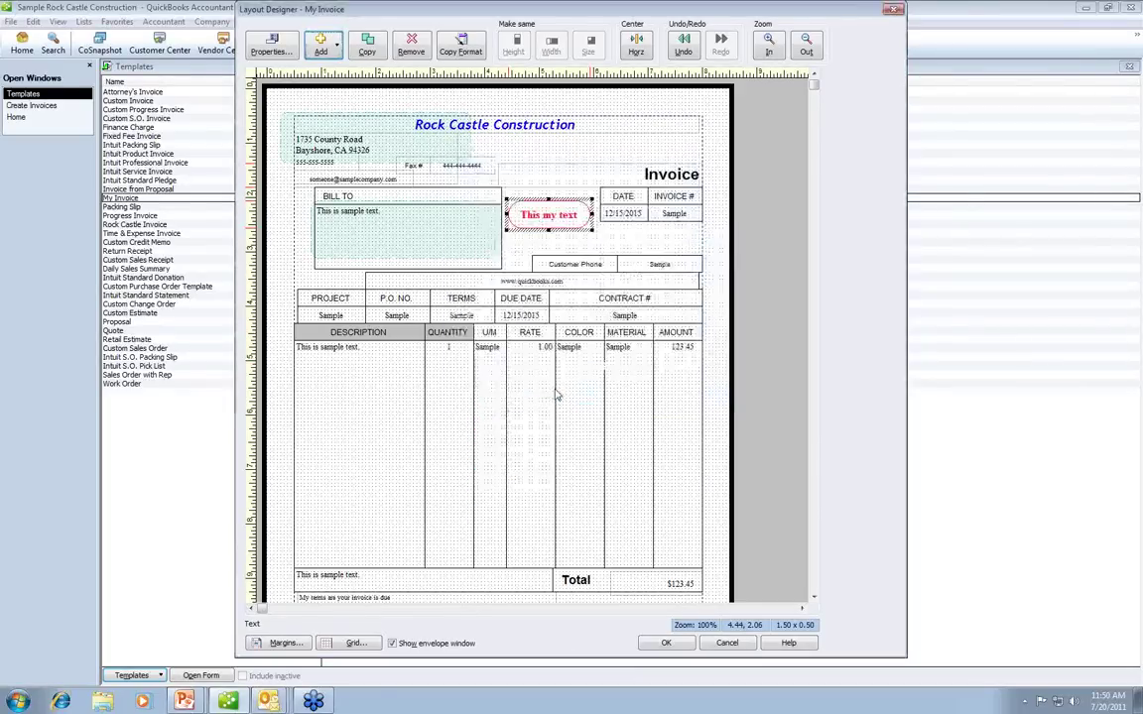
left_click(659, 248)
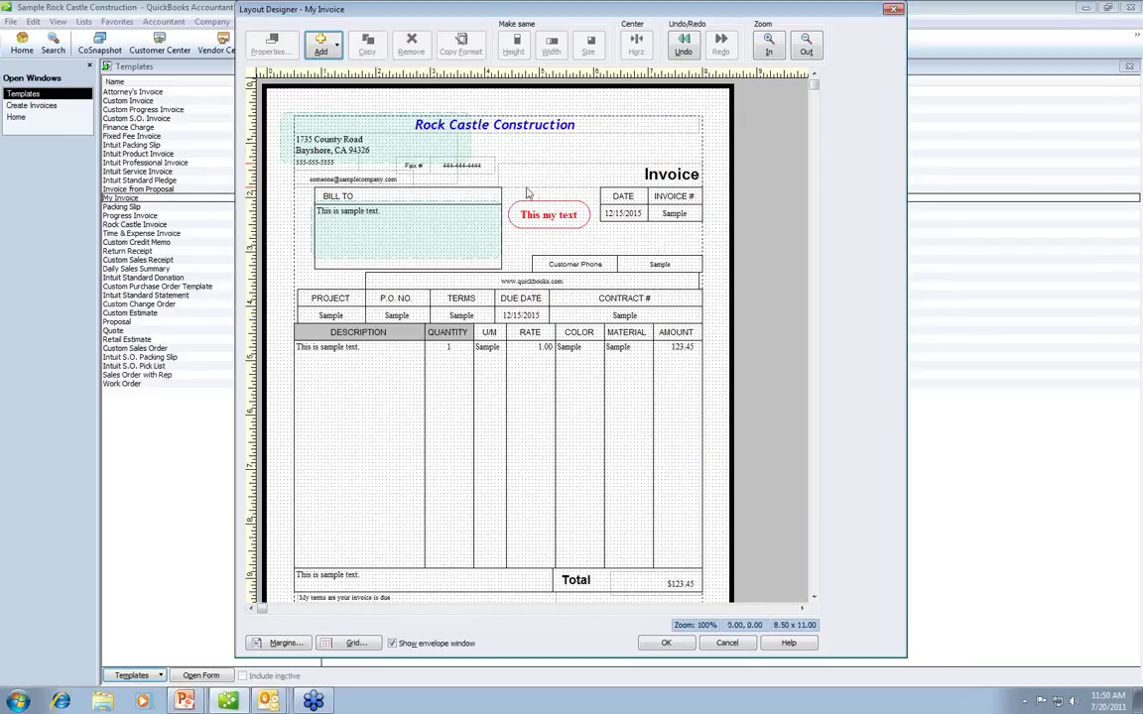
- Shift the Project label and its data field outward to 0.50 inches across, flush with the Description column's outer edge
left_click(464, 135)
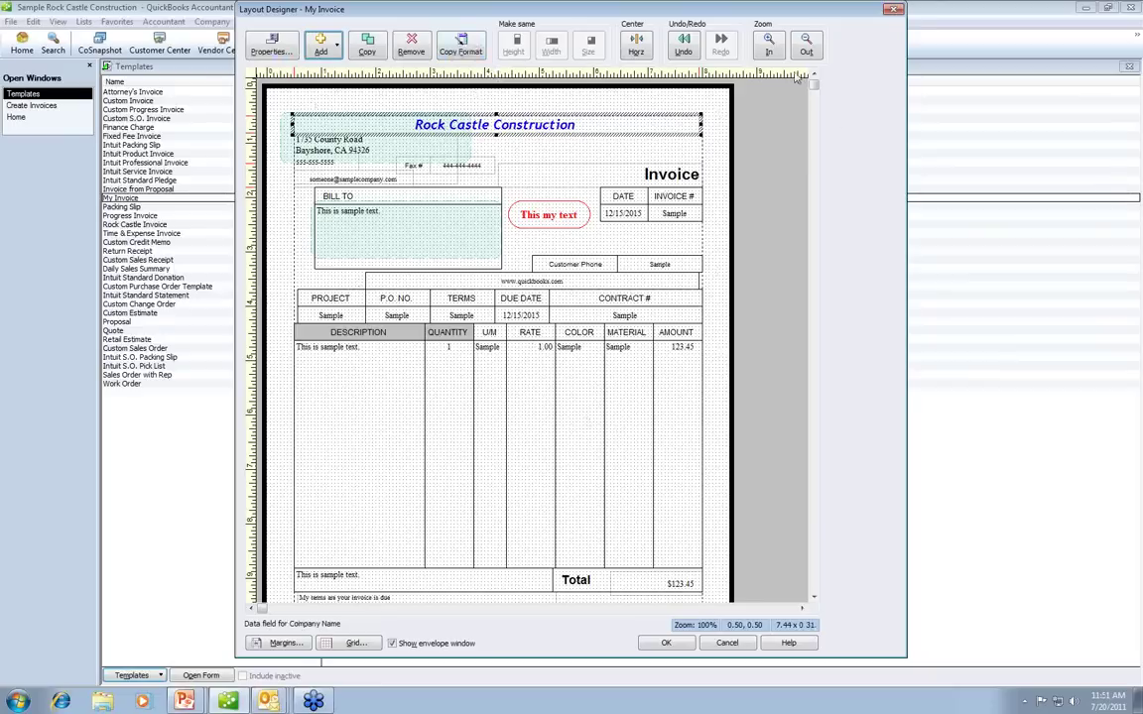
left_click(770, 44)
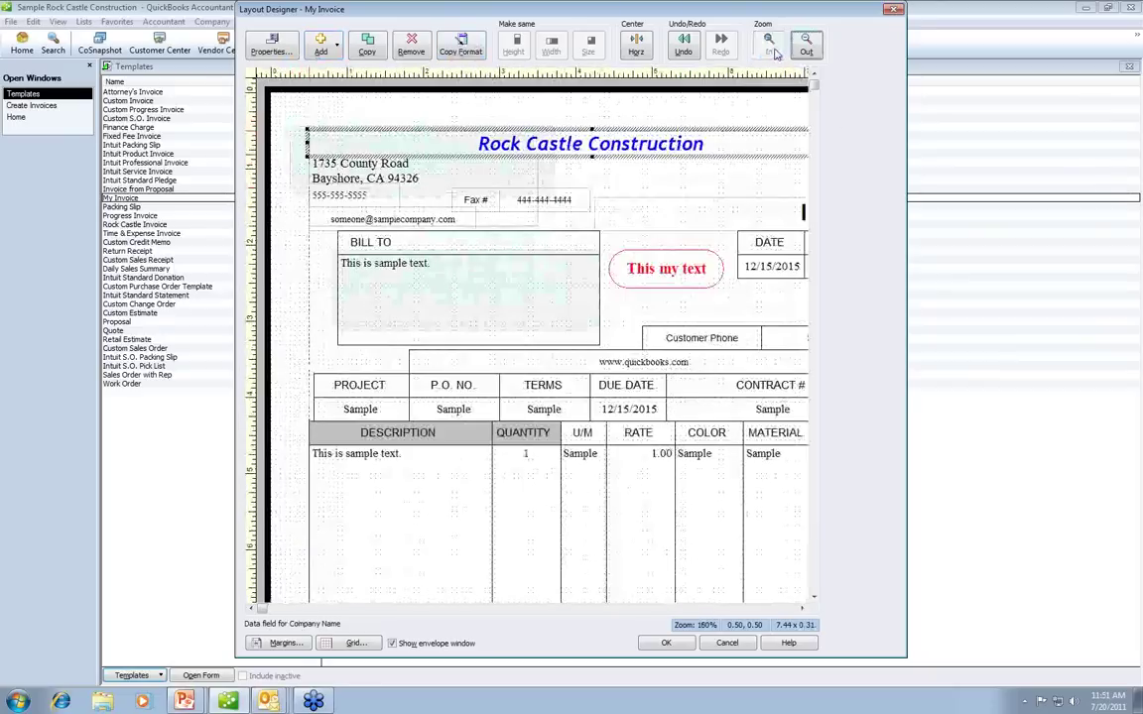
left_click(322, 414)
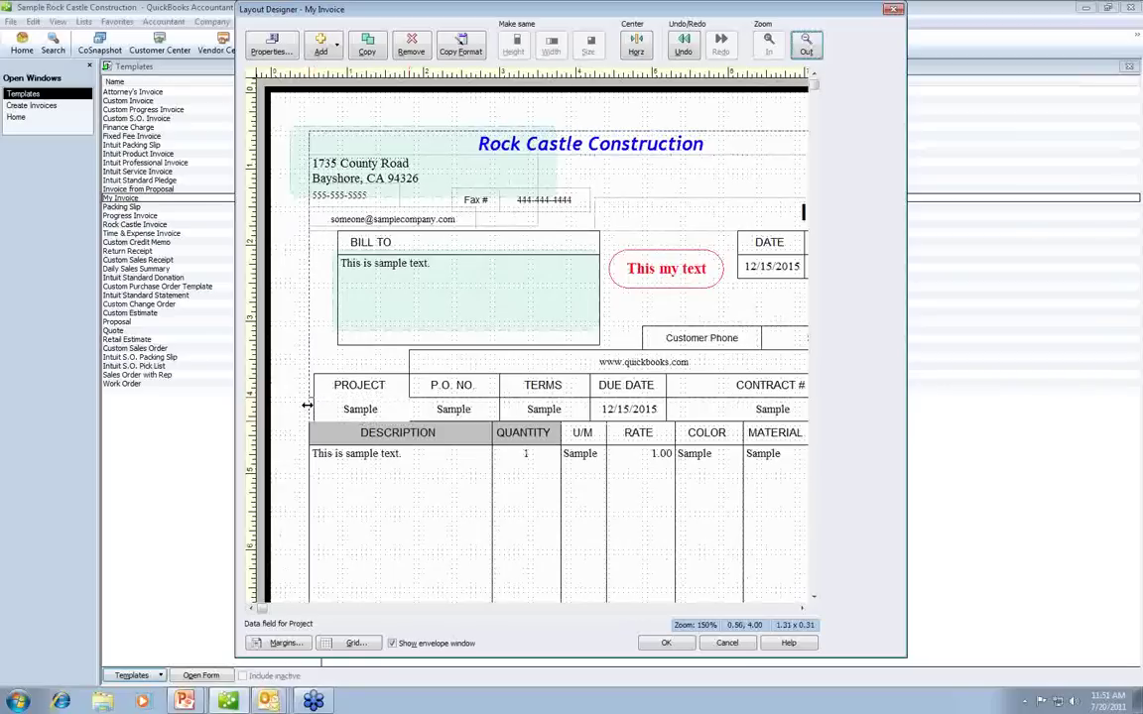
left_click(311, 385)
left_click_drag(311, 384, 305, 386)
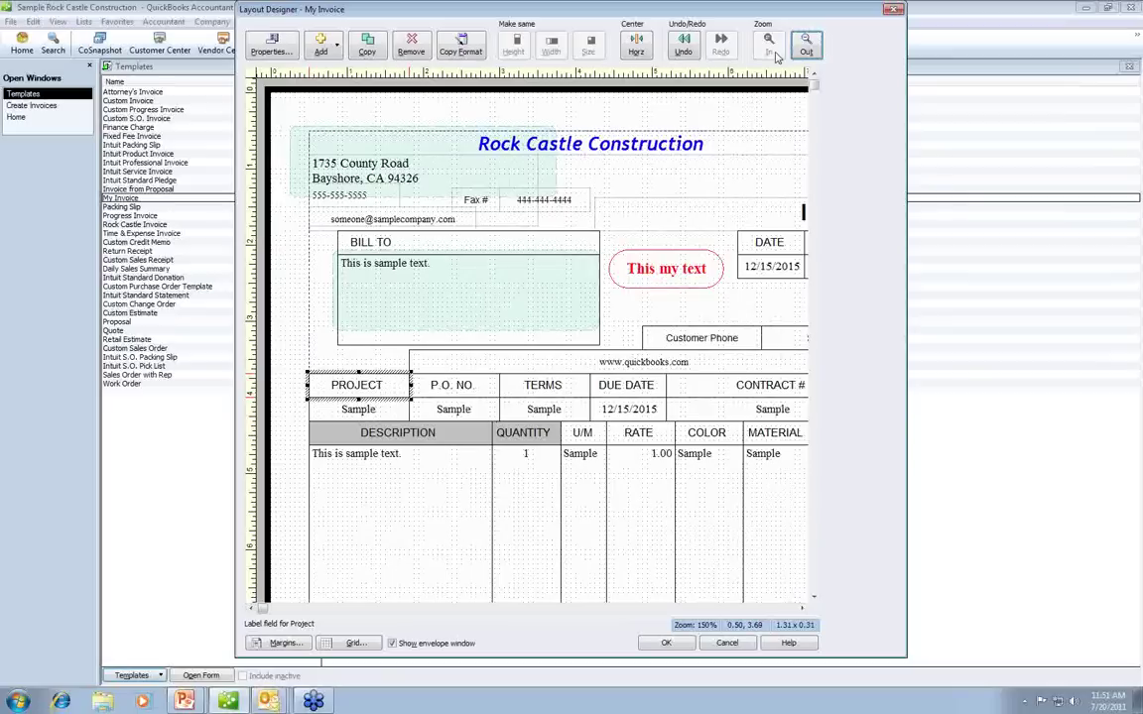
left_click(806, 45)
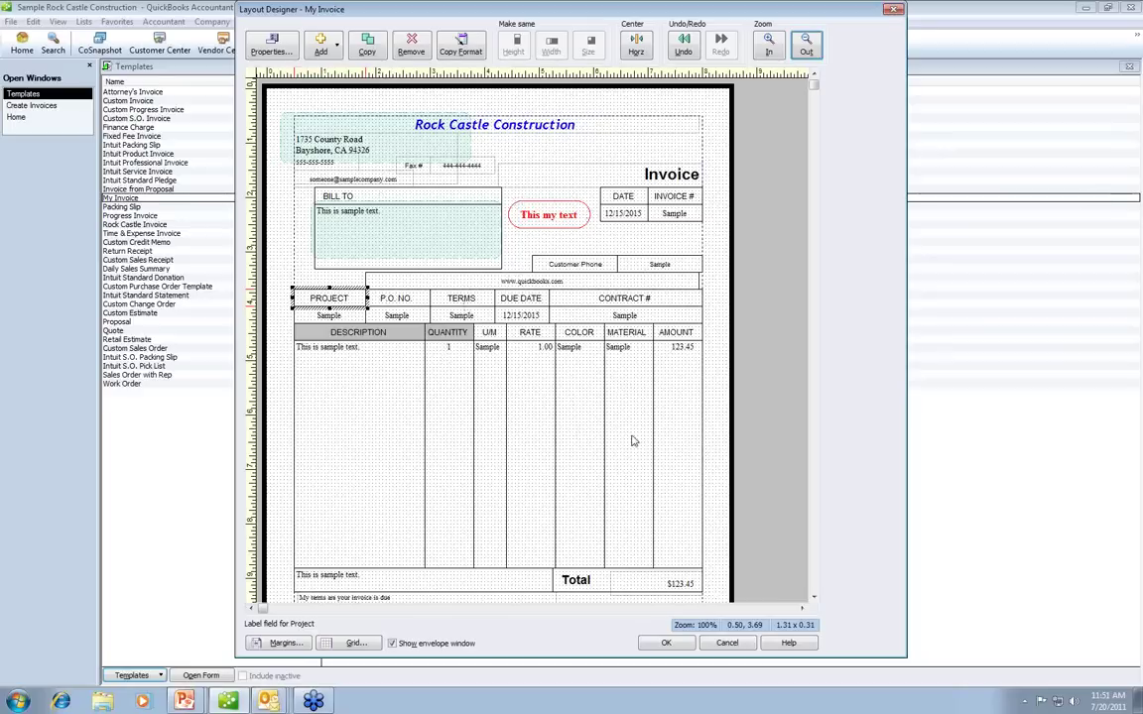
- Save the layout changes and the My Invoice customization, checking the template's print preview before finishing
left_click(660, 644)
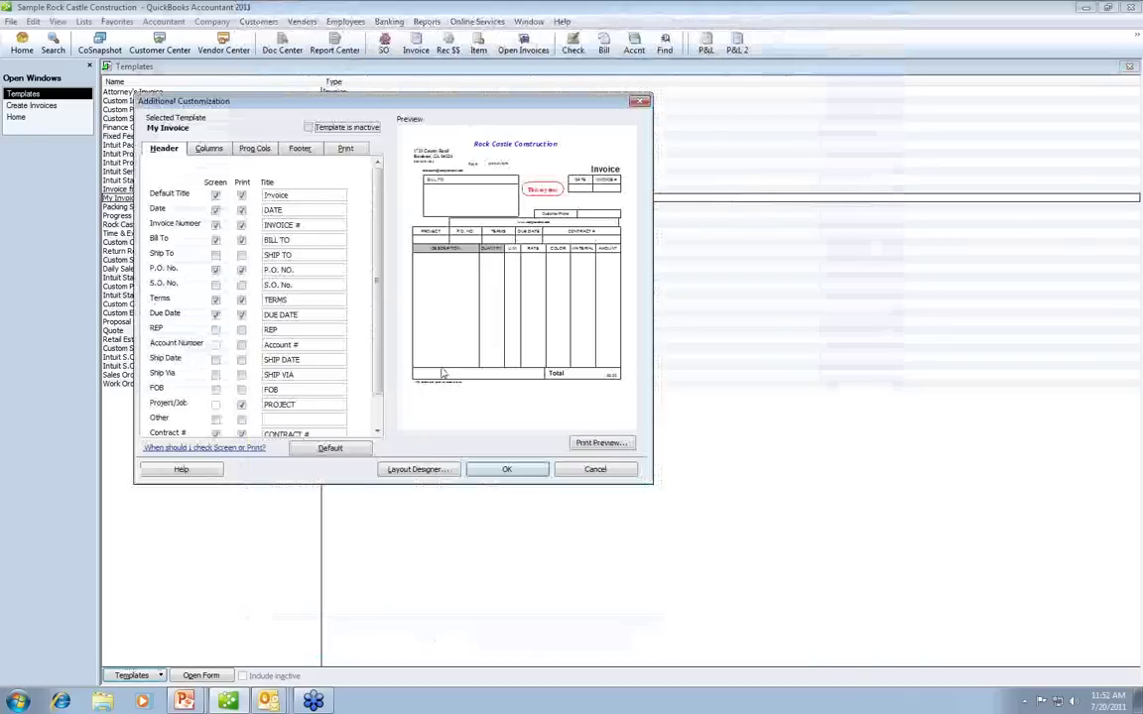
left_click(515, 474)
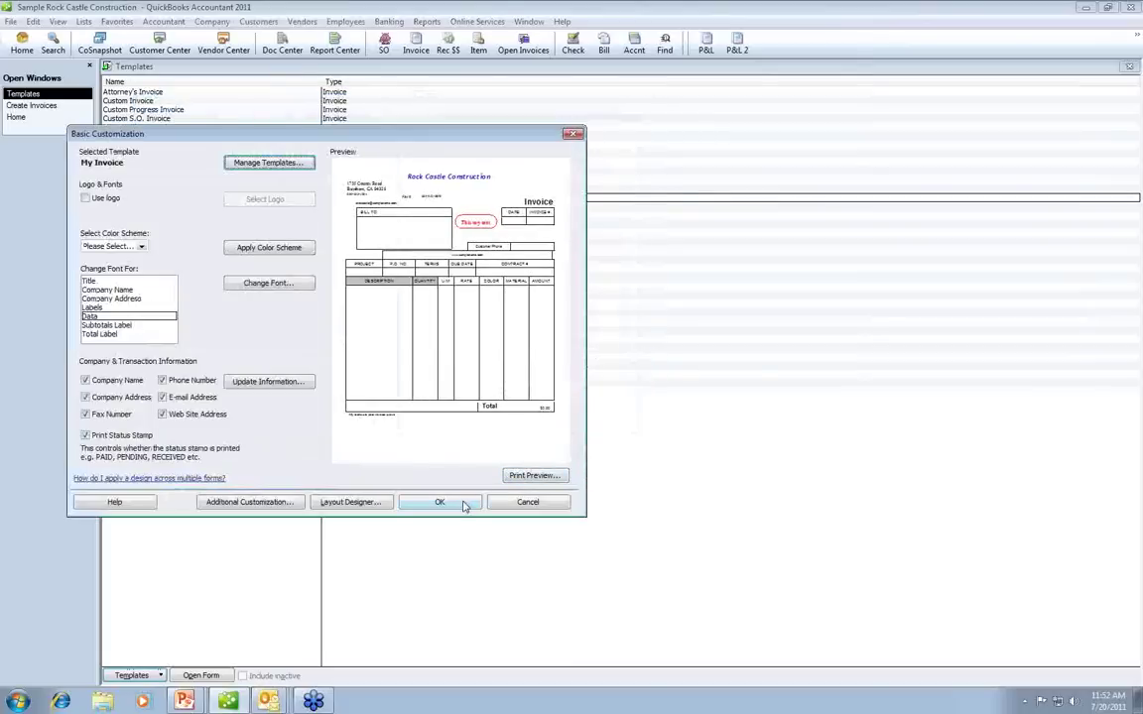
left_click(536, 475)
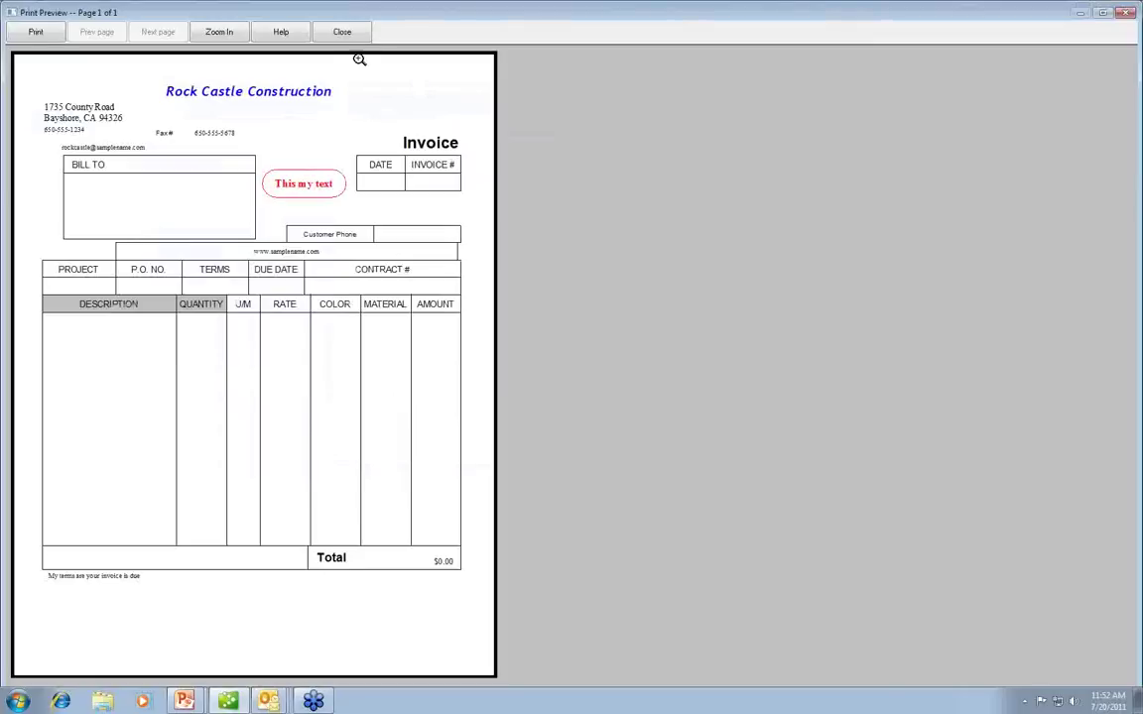
left_click(337, 31)
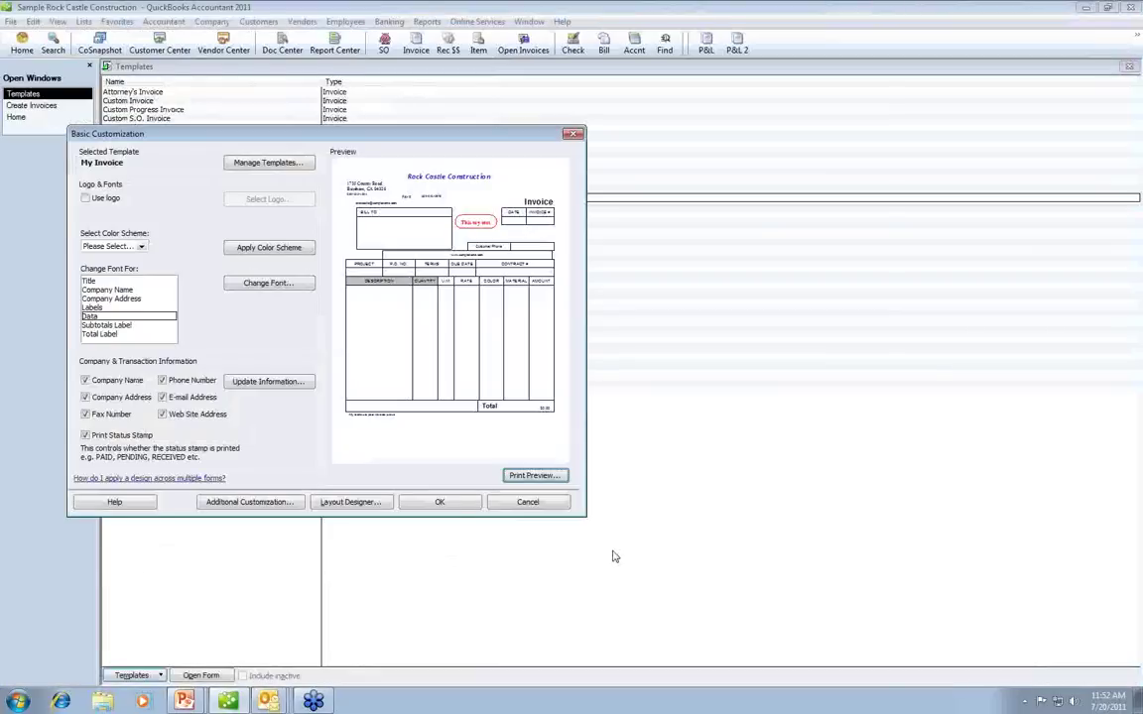
left_click(439, 501)
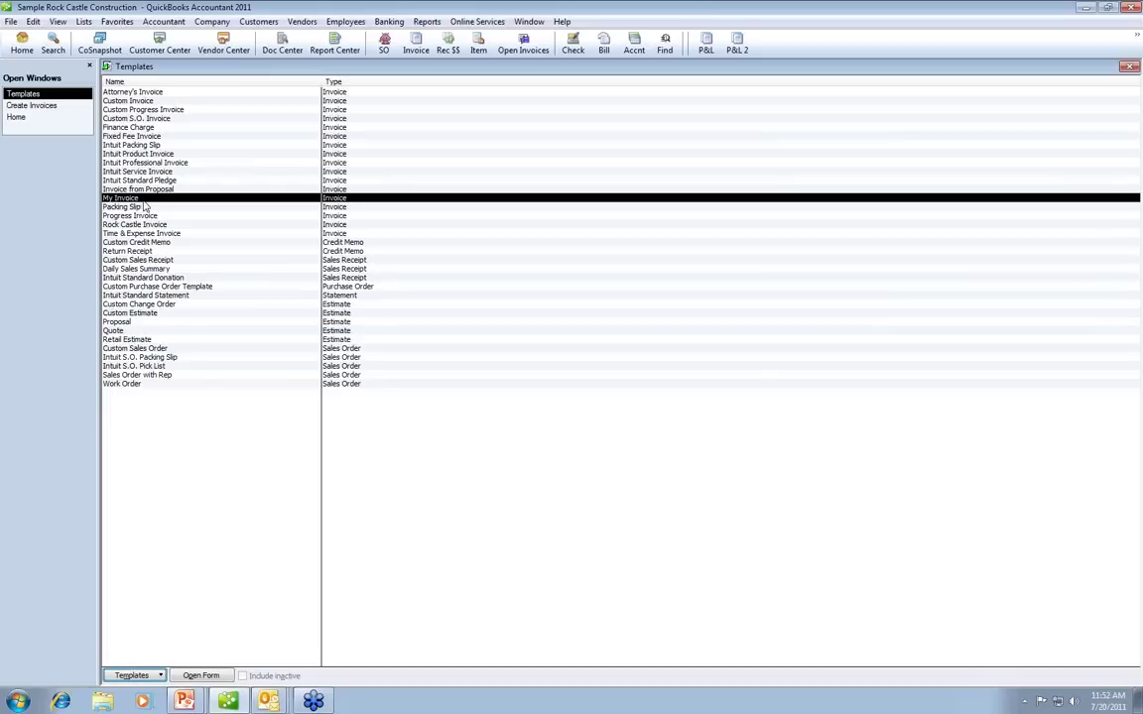
- Duplicate the My Invoice template as a Credit Memo template
left_click(149, 676)
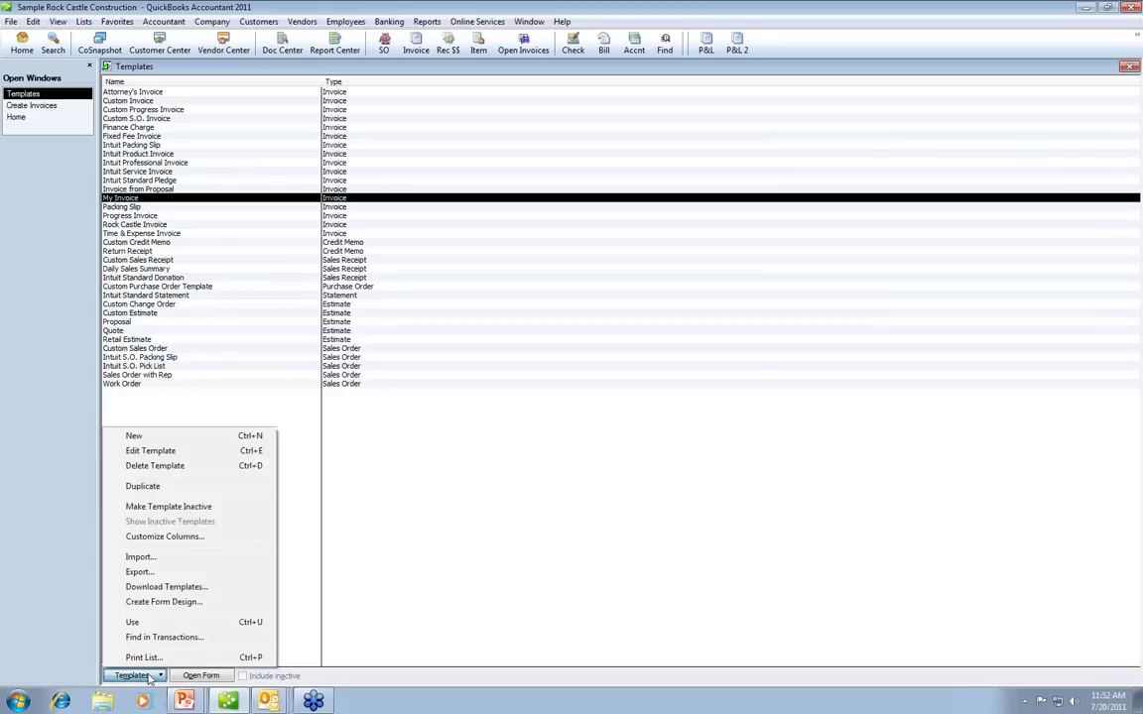
left_click(151, 437)
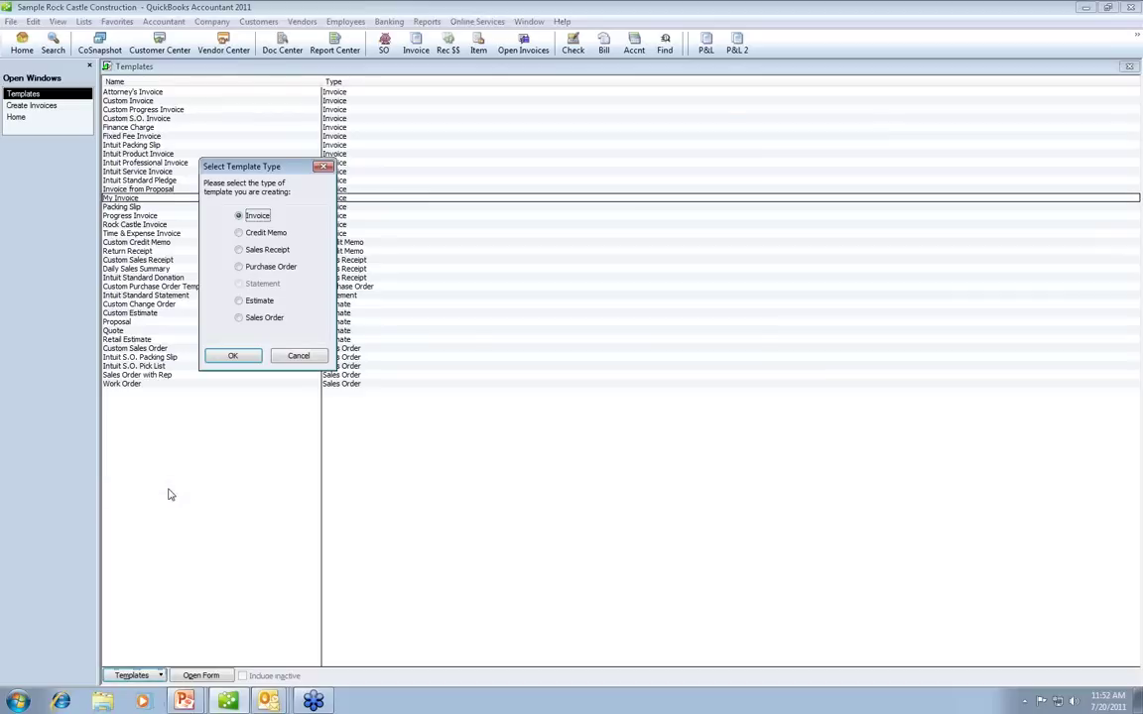
left_click(265, 234)
left_click(235, 357)
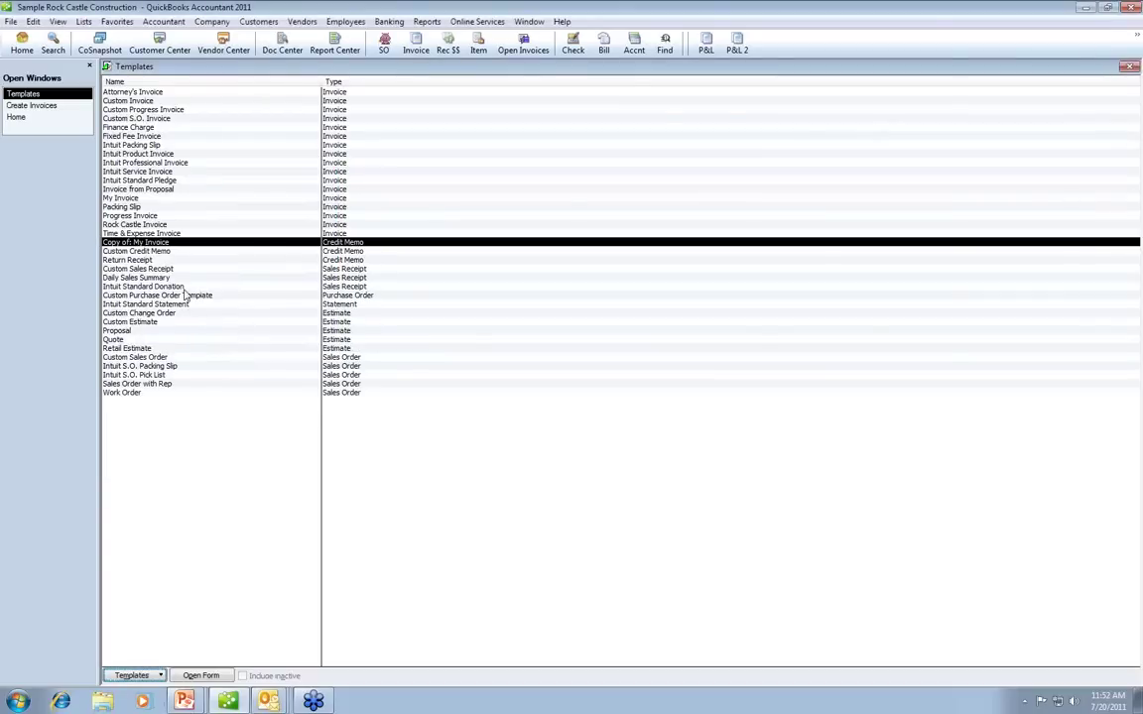
- Rename the copied credit memo template as "My Credit Memo"
double_click(168, 244)
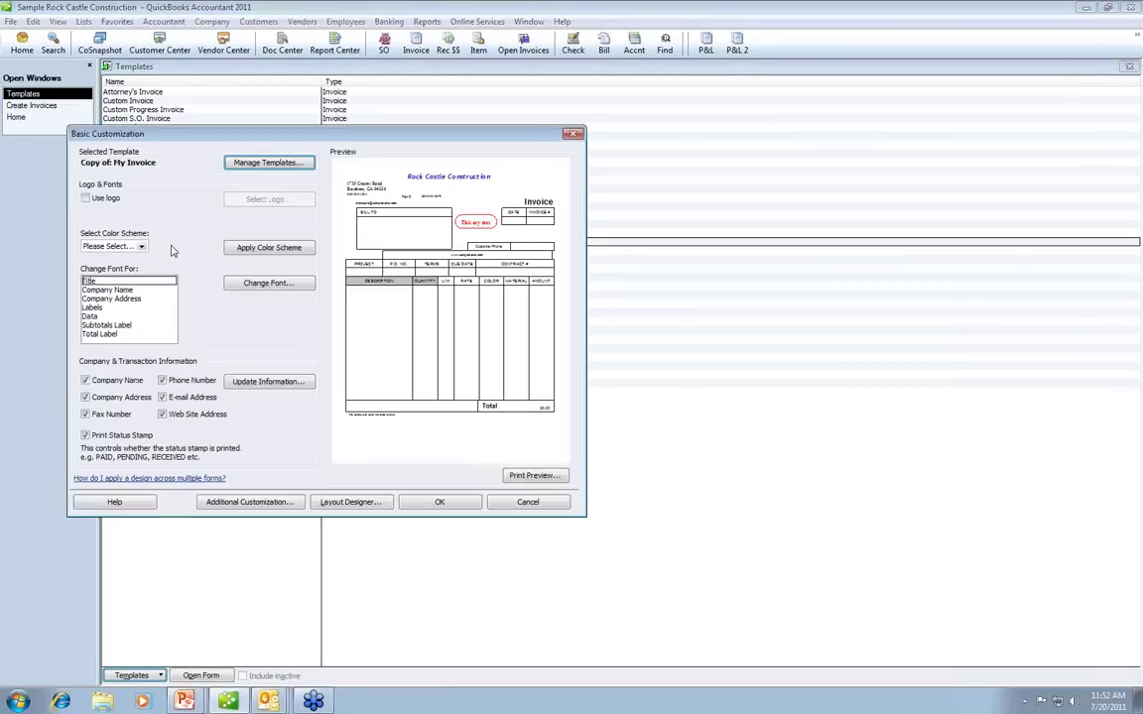
left_click(276, 164)
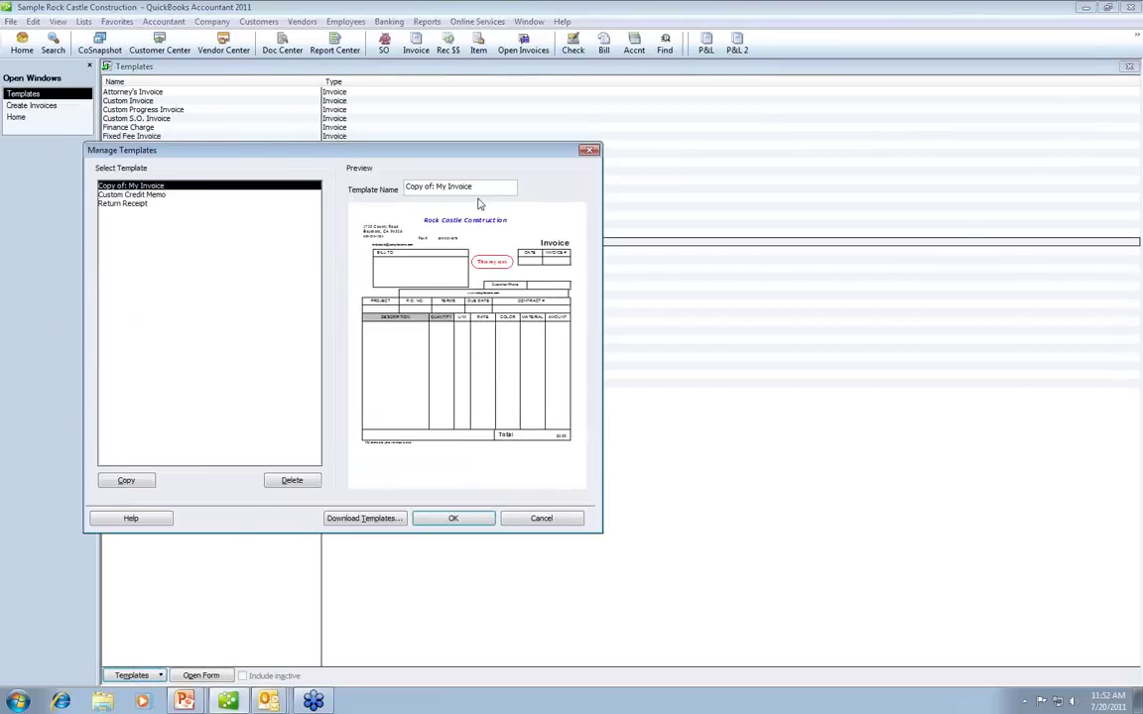
key("Tab")
type("My Credit Memo")
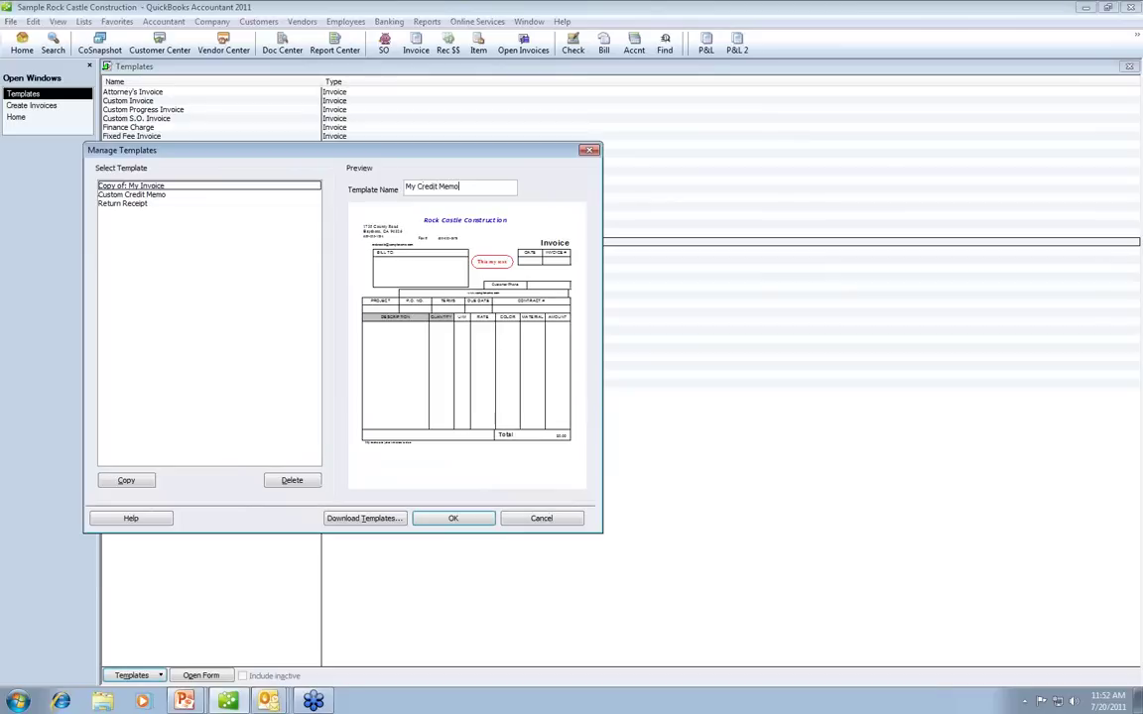
left_click(452, 518)
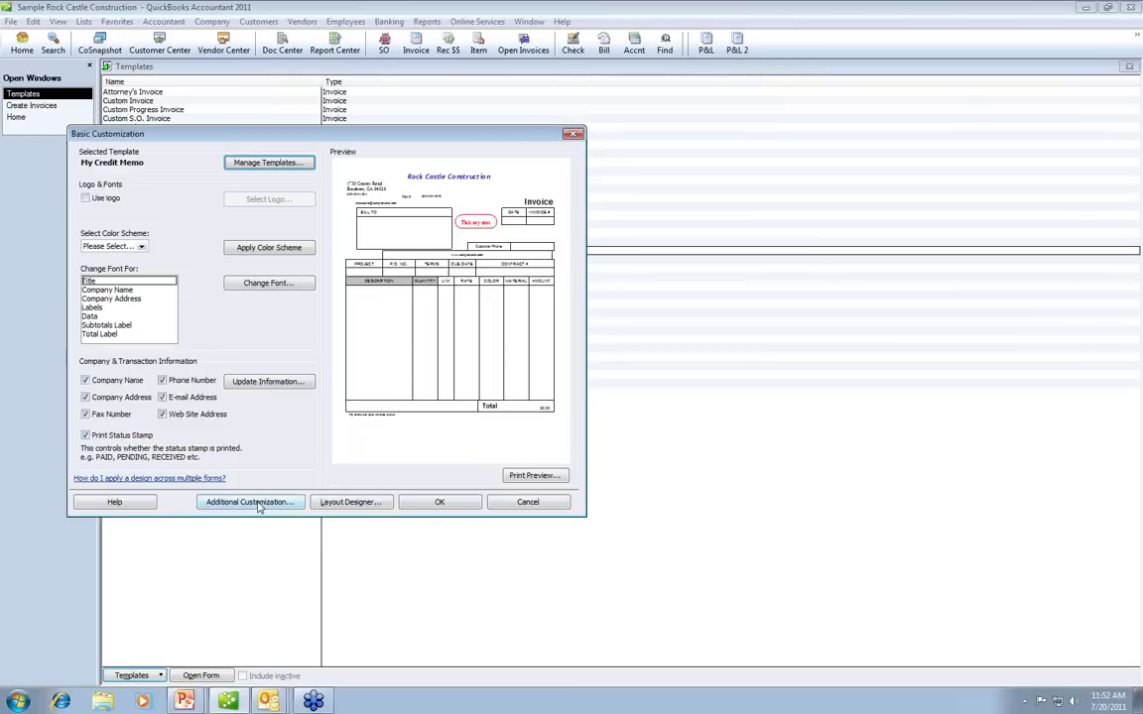
- Set the default title of My Credit Memo to "Credit Memo" and save the template
left_click(260, 504)
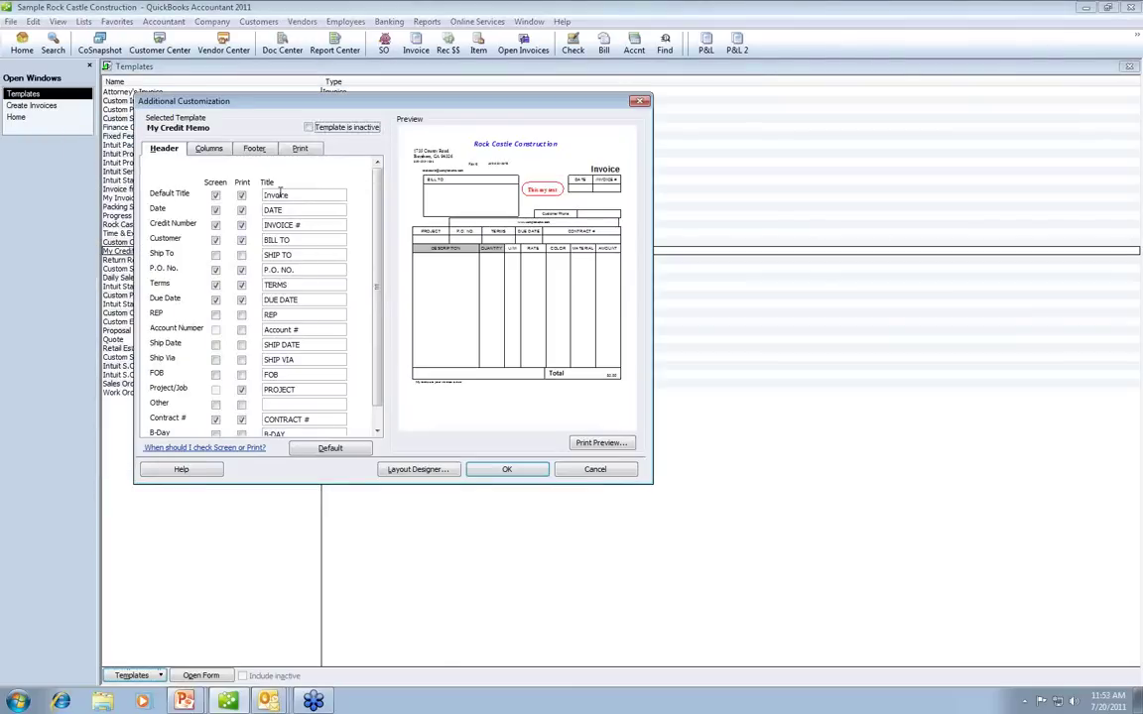
double_click(307, 194)
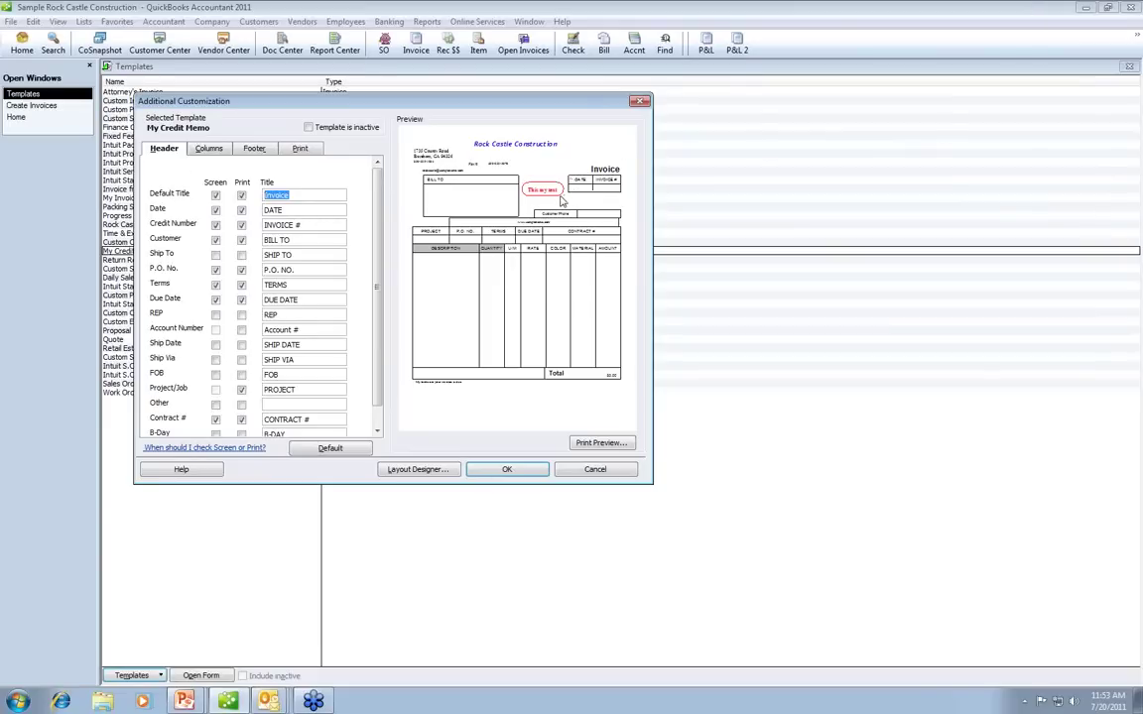
type("Credit Memo")
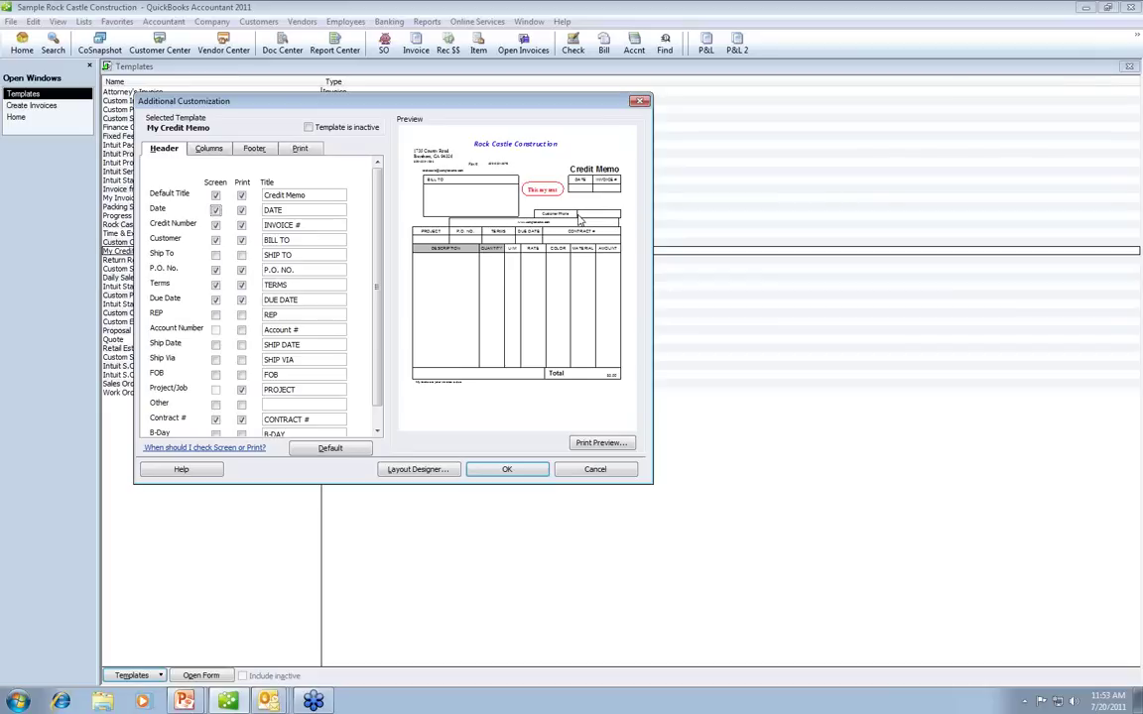
left_click(512, 474)
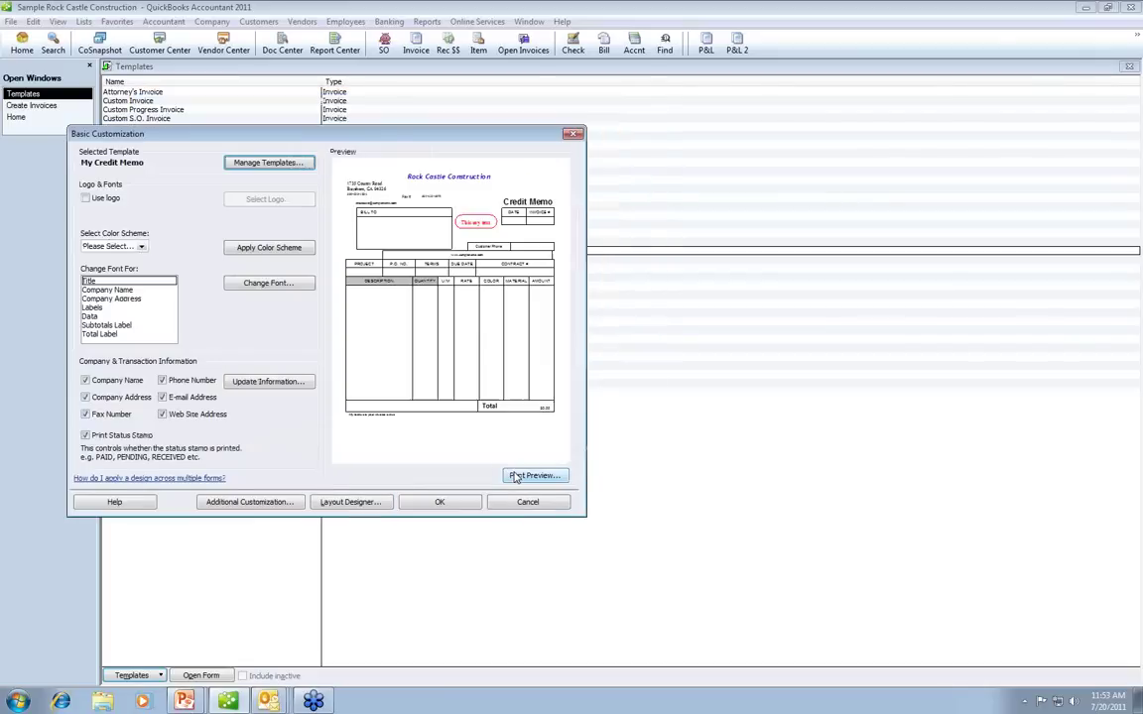
left_click(442, 503)
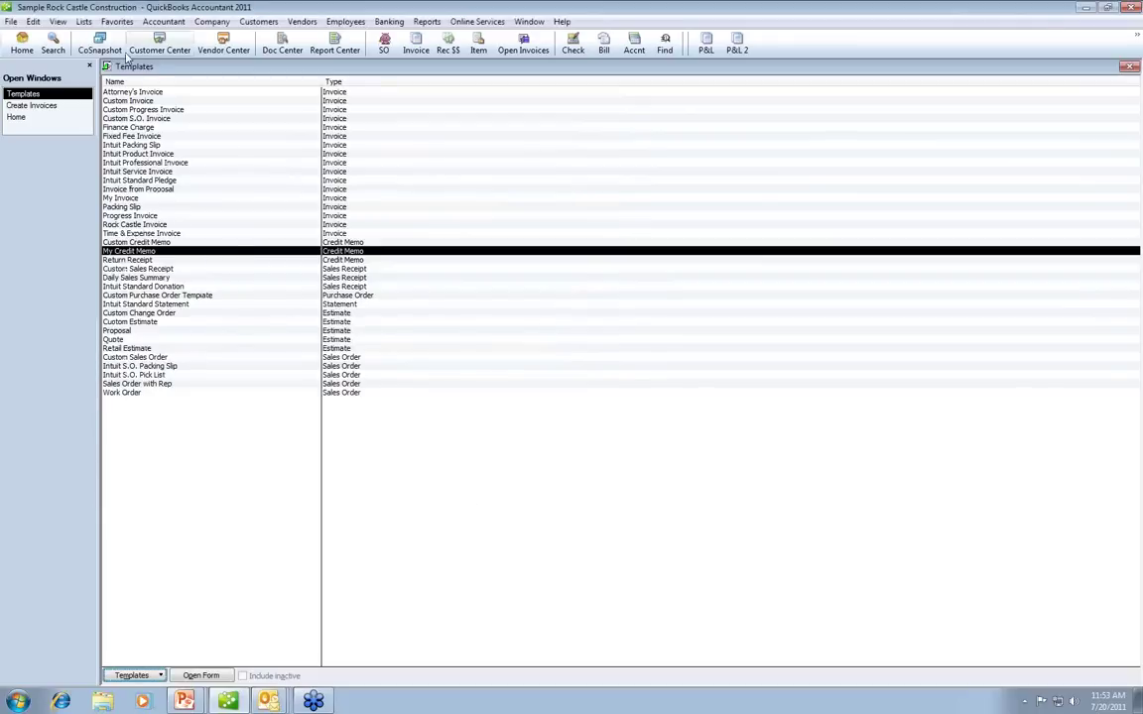
- Open the customer record listed just below Daily Sales for editing and show its additional information
left_click(159, 50)
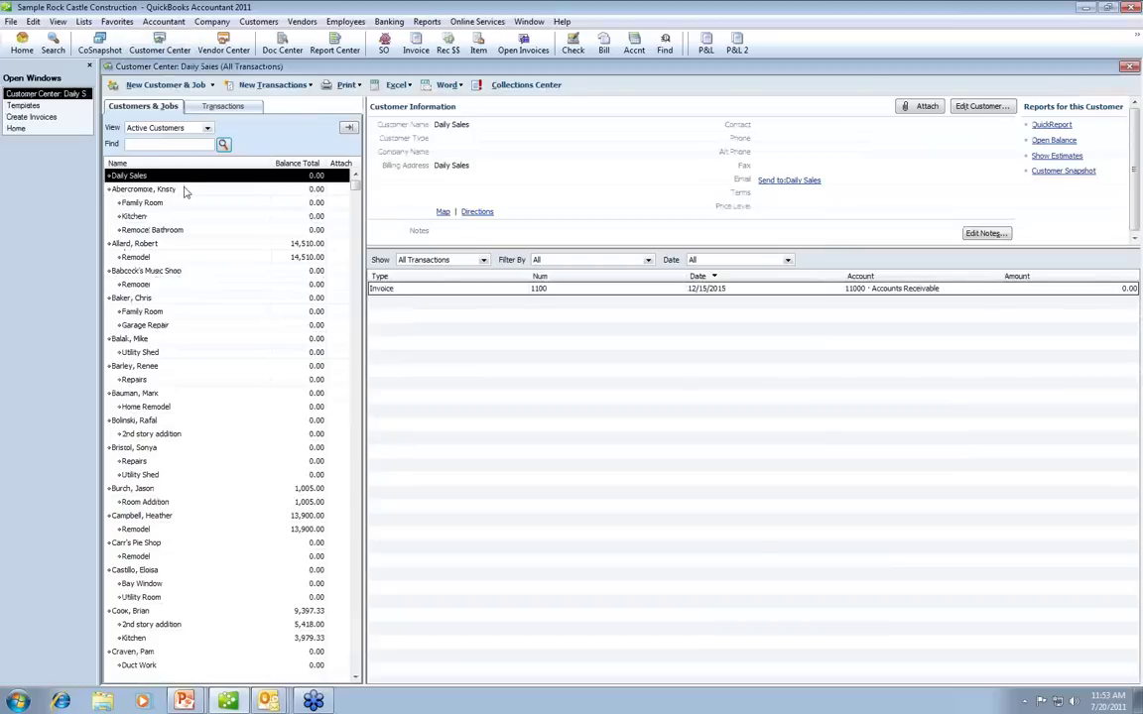
left_click(183, 189)
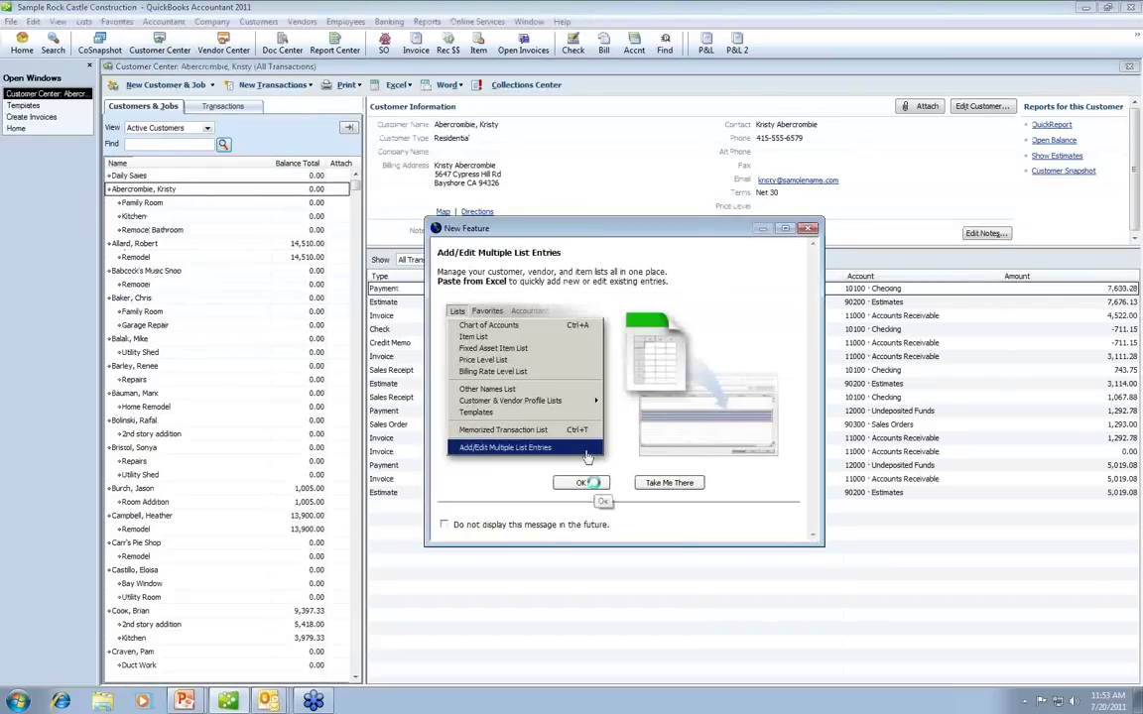
left_click(593, 485)
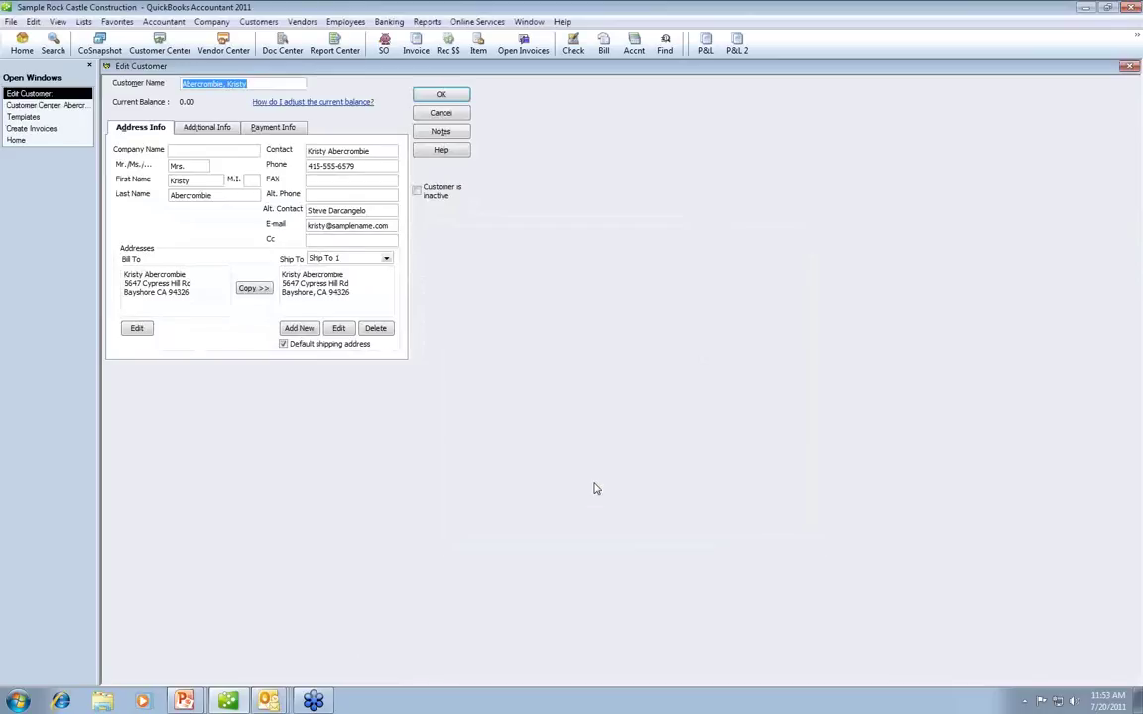
left_click(196, 130)
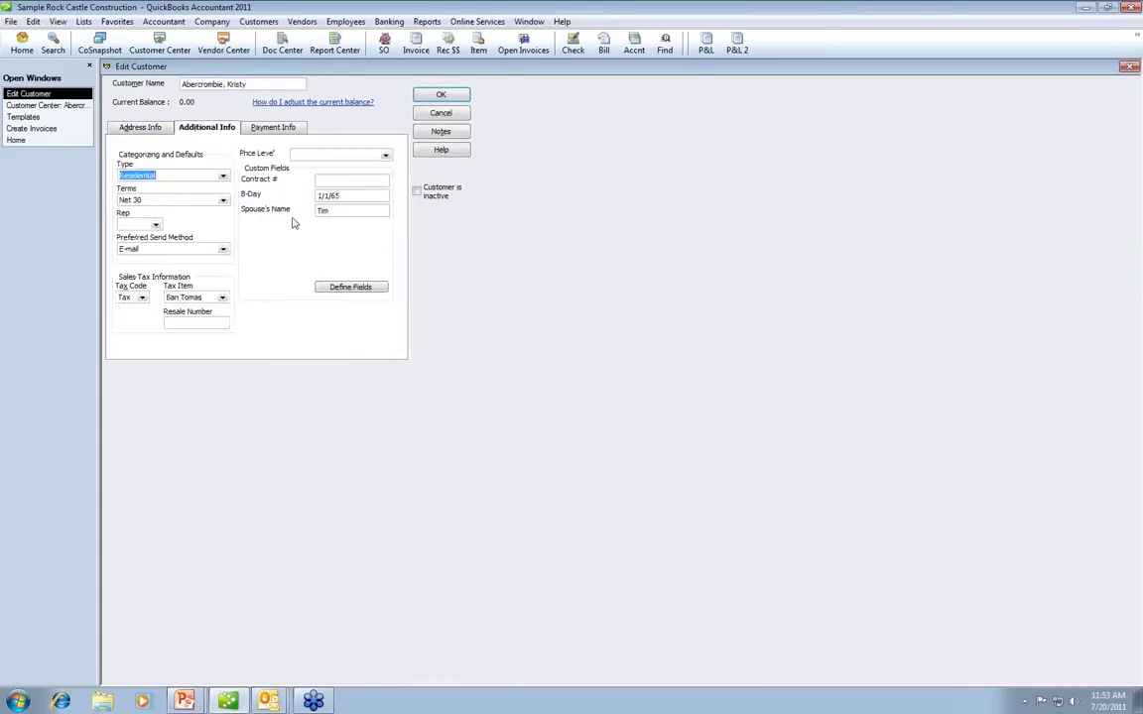
- Define a "Referred By" custom field used for customers and save the customer record
left_click(345, 288)
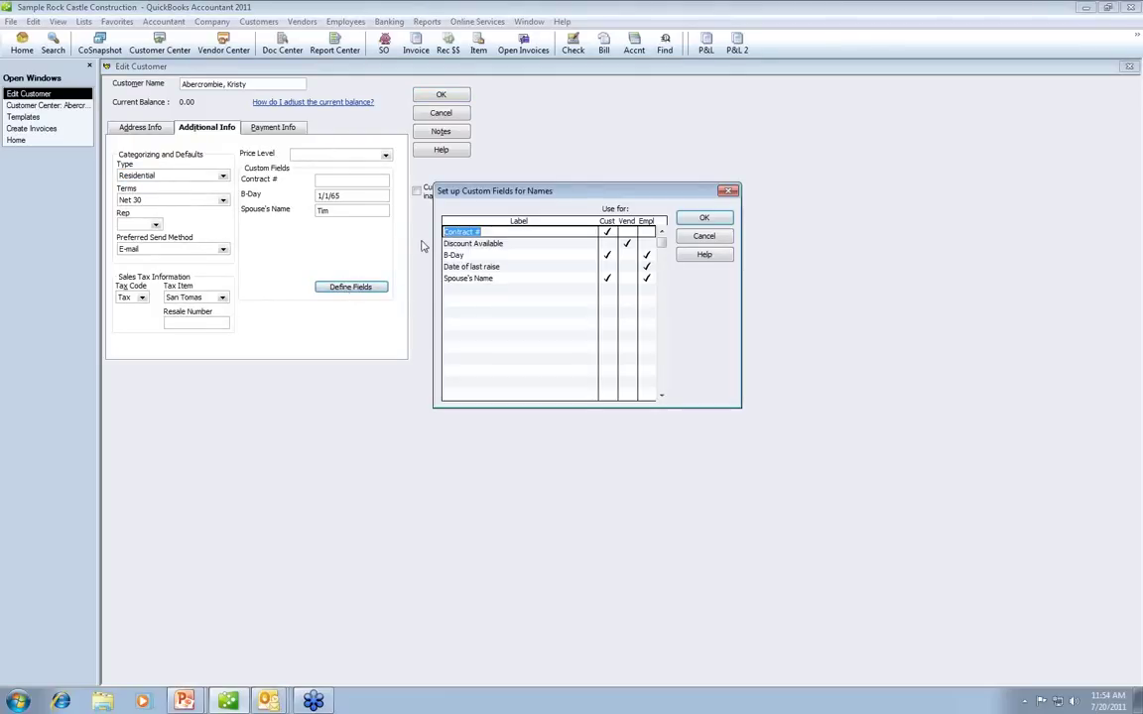
left_click(475, 290)
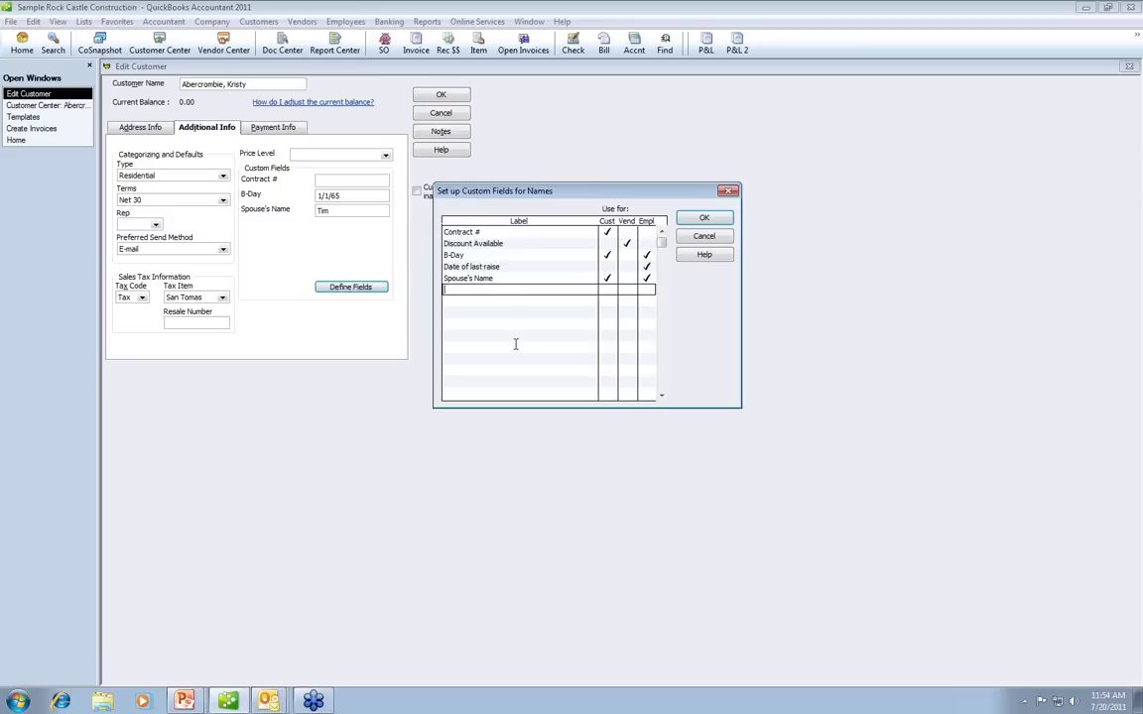
type("Referred By")
key("Tab")
key("space")
left_click(701, 219)
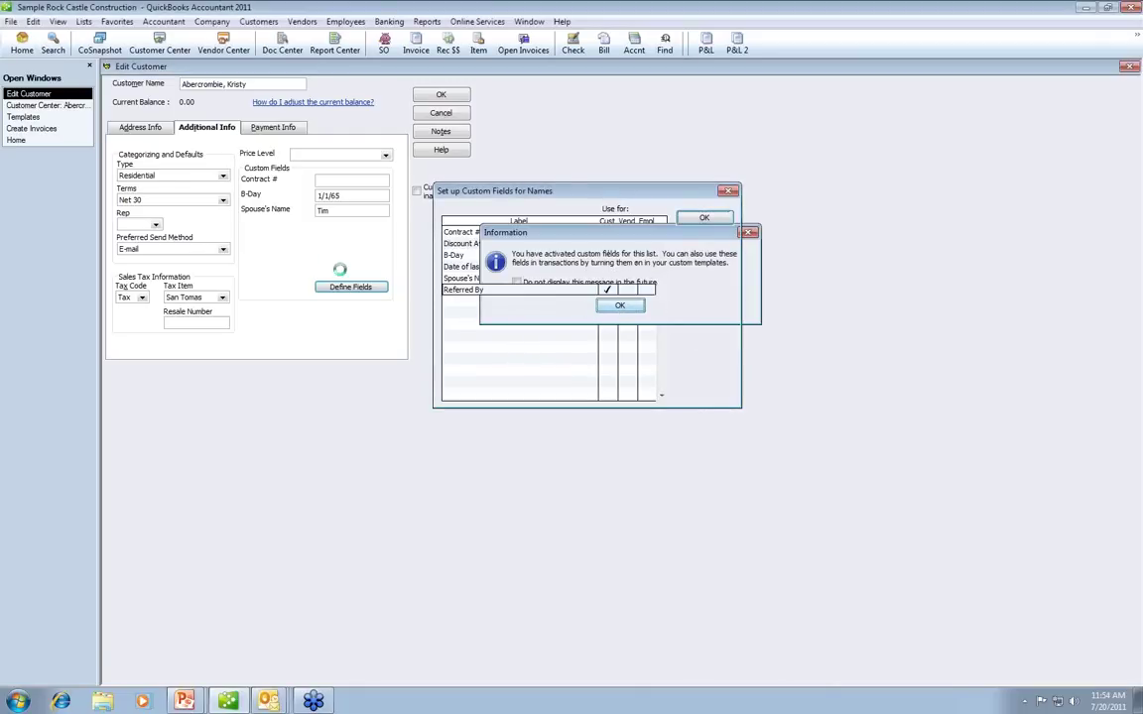
left_click(619, 304)
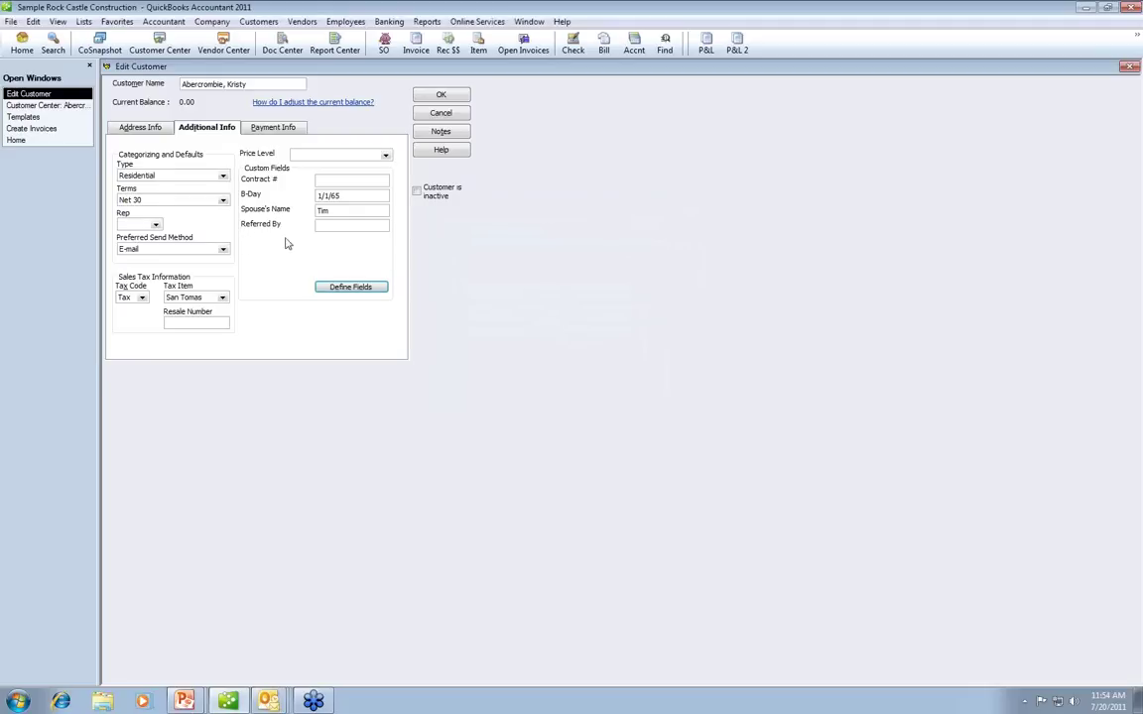
left_click(441, 96)
- Check the custom fields on the Family Room job listed above Garage Repair, leaving the job's values as they are
left_click(268, 311)
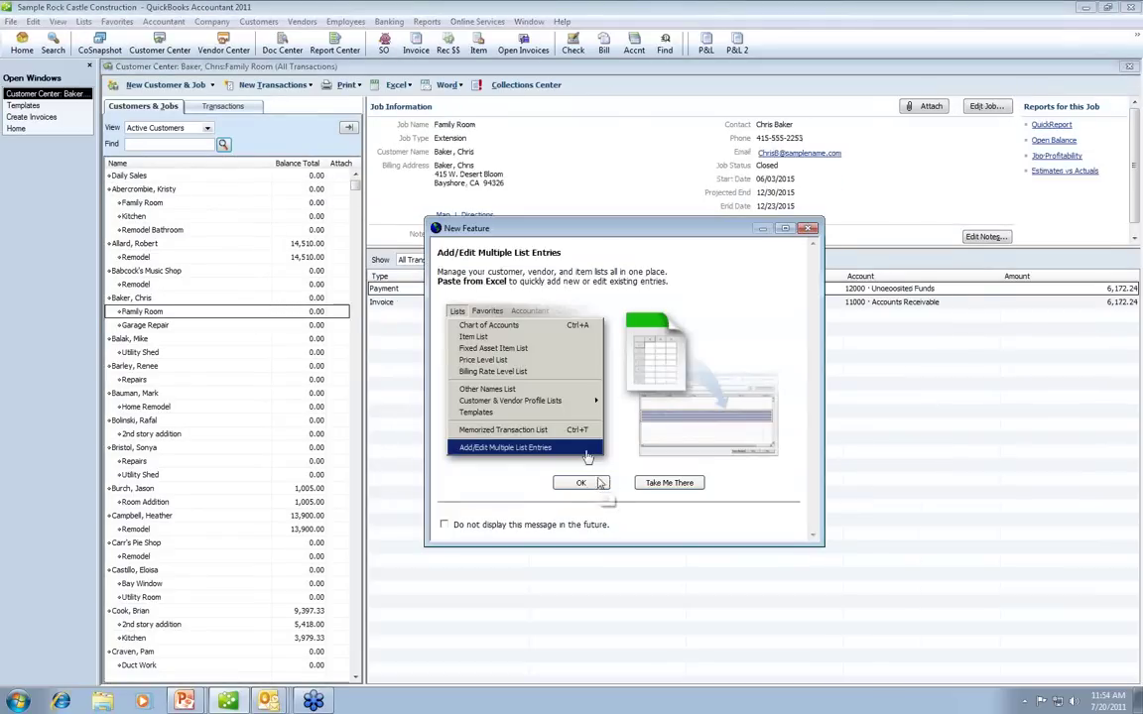
key("Return")
left_click(224, 122)
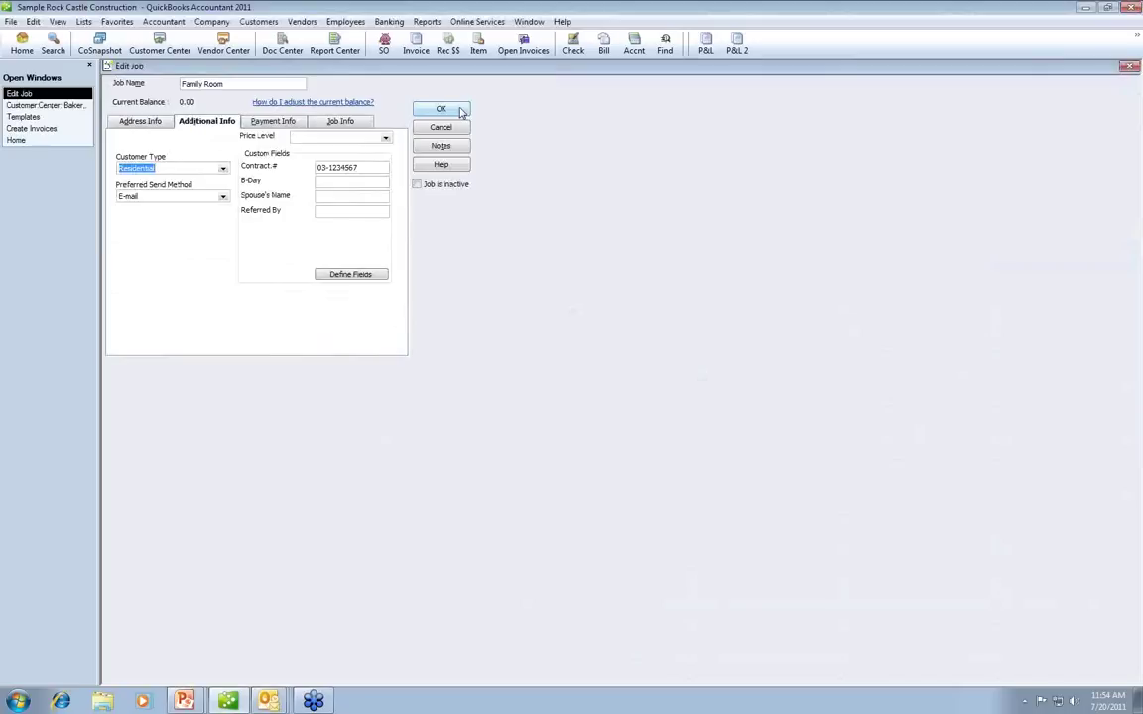
left_click(429, 107)
- Examine the My Invoice template's header fields for the Referred By custom field and exit its customization
left_click(83, 21)
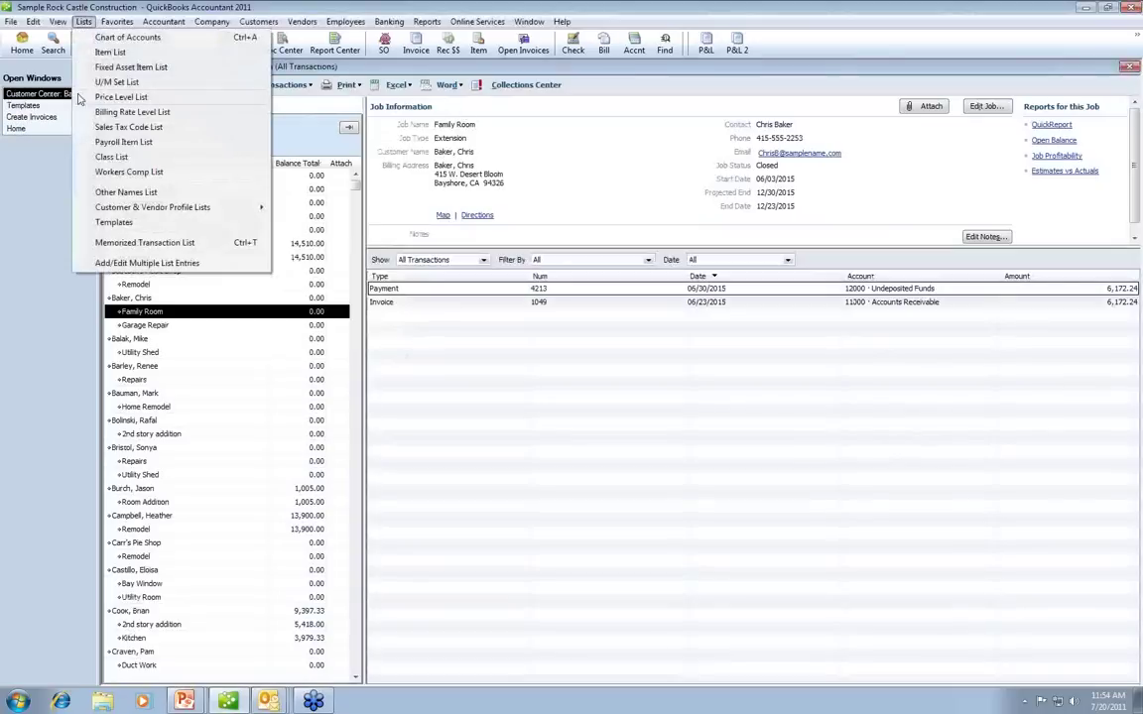
left_click(115, 223)
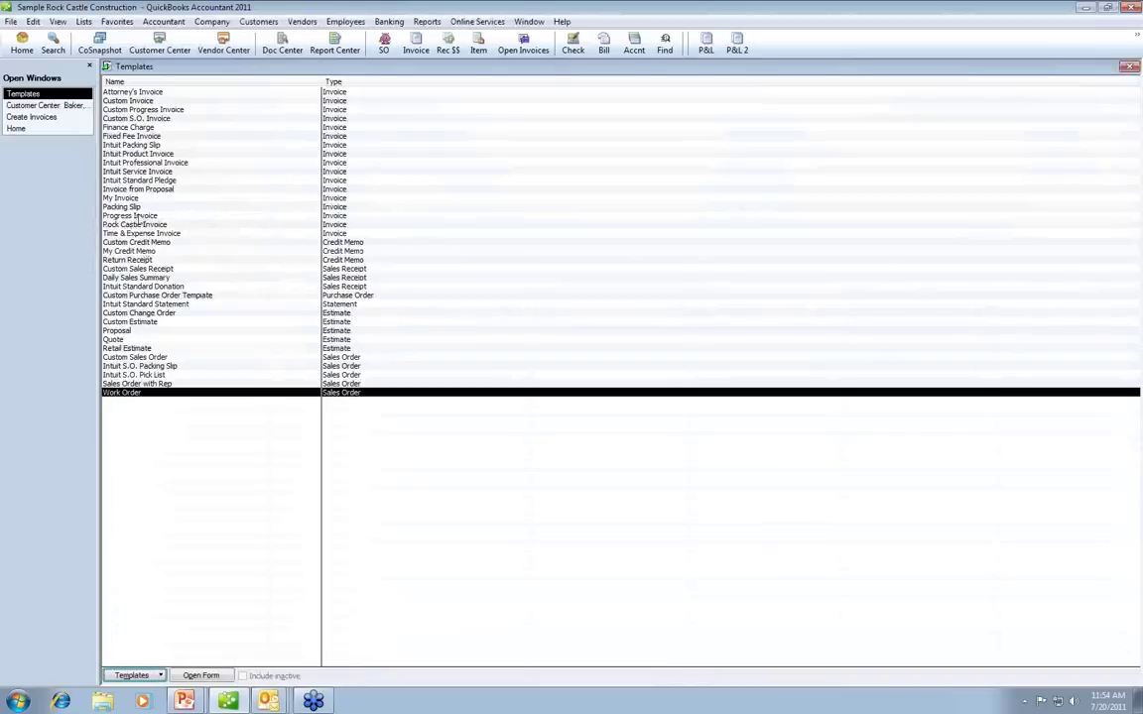
double_click(127, 181)
left_click(260, 502)
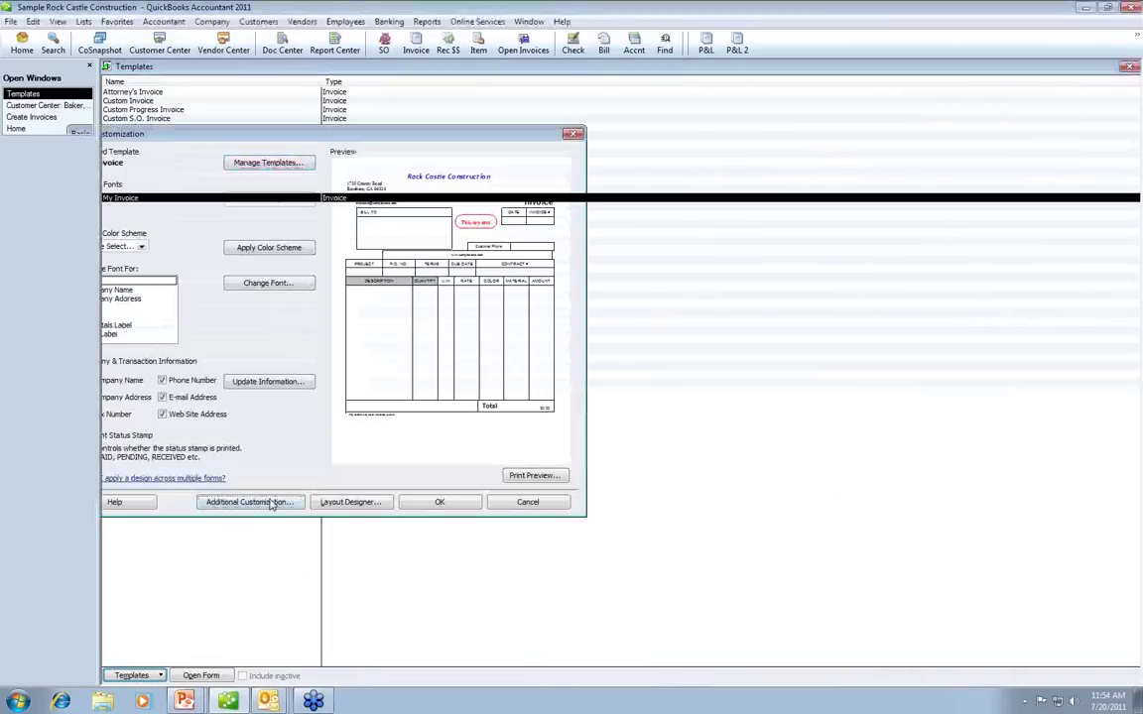
scroll(342, 390, "down", 2)
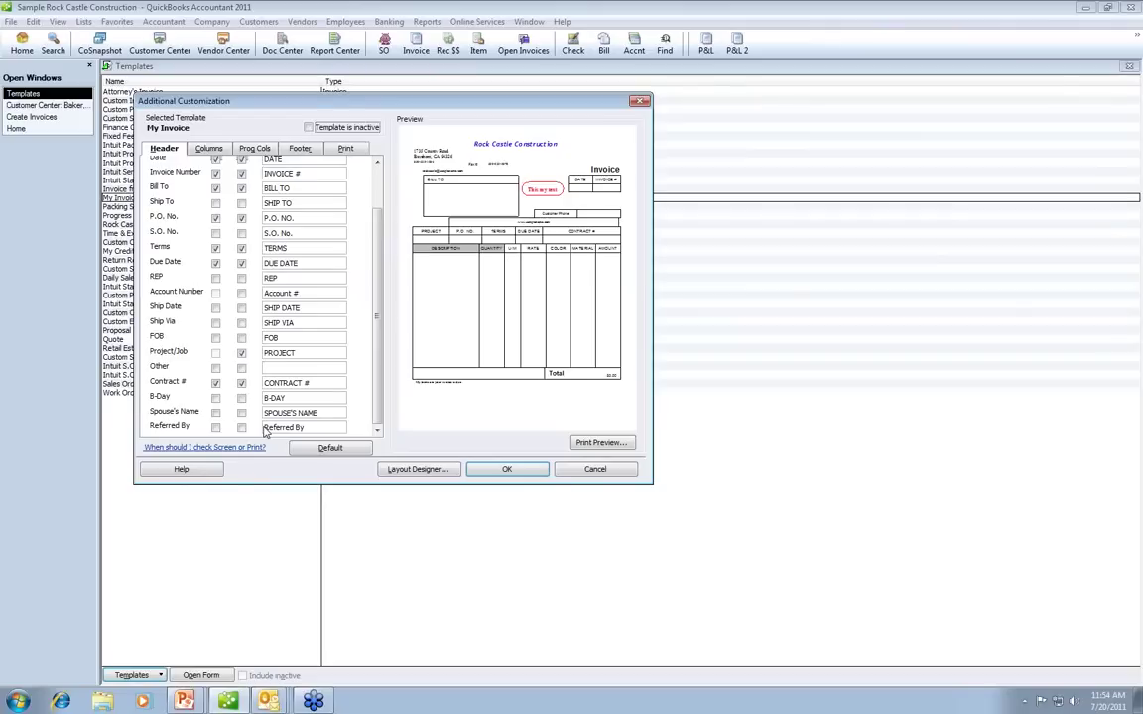
left_click(522, 471)
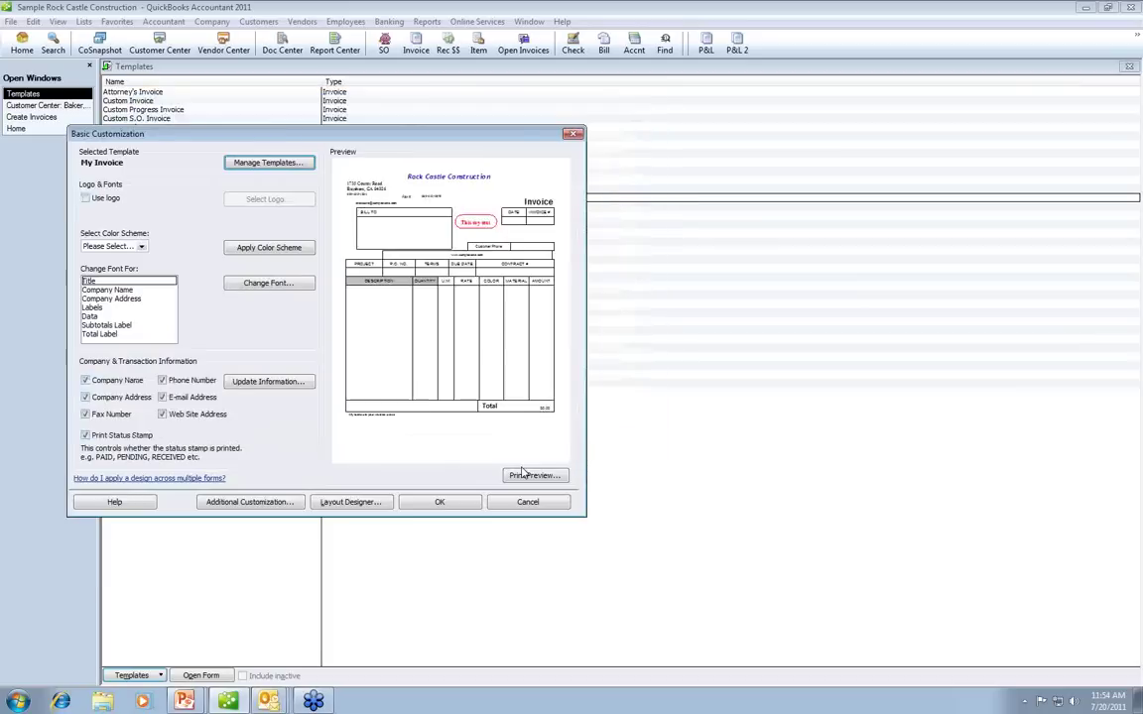
left_click(439, 503)
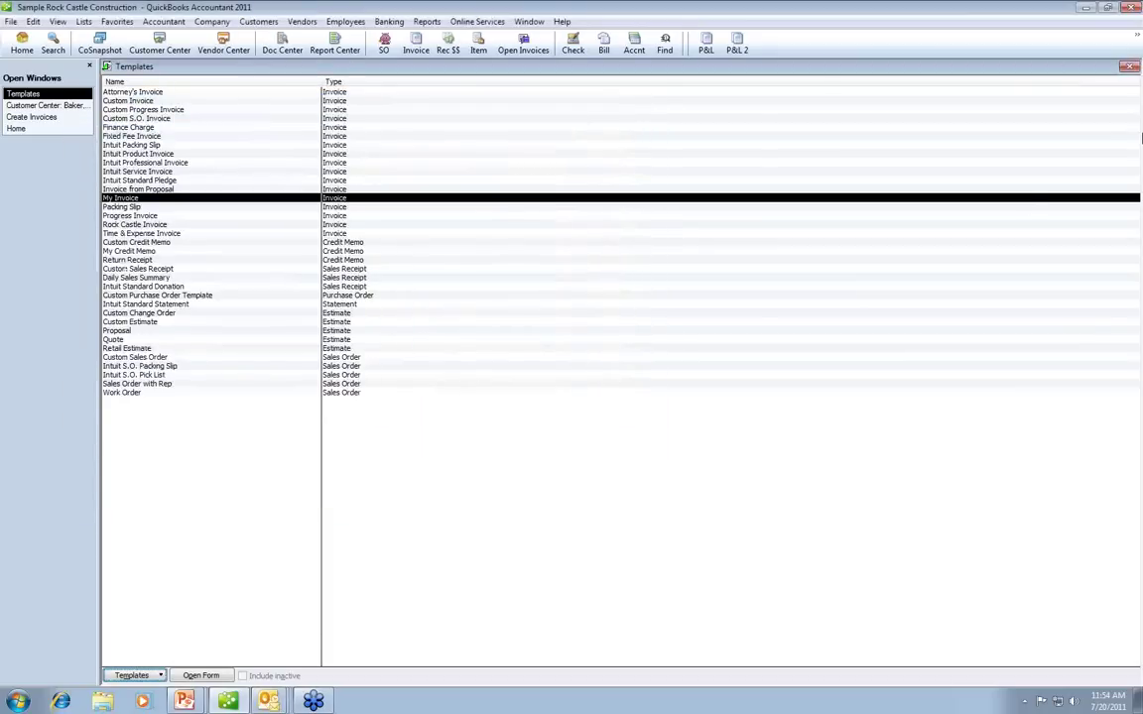
- Close the template list and review the custom field definitions for names from the Family Room job
left_click(1129, 67)
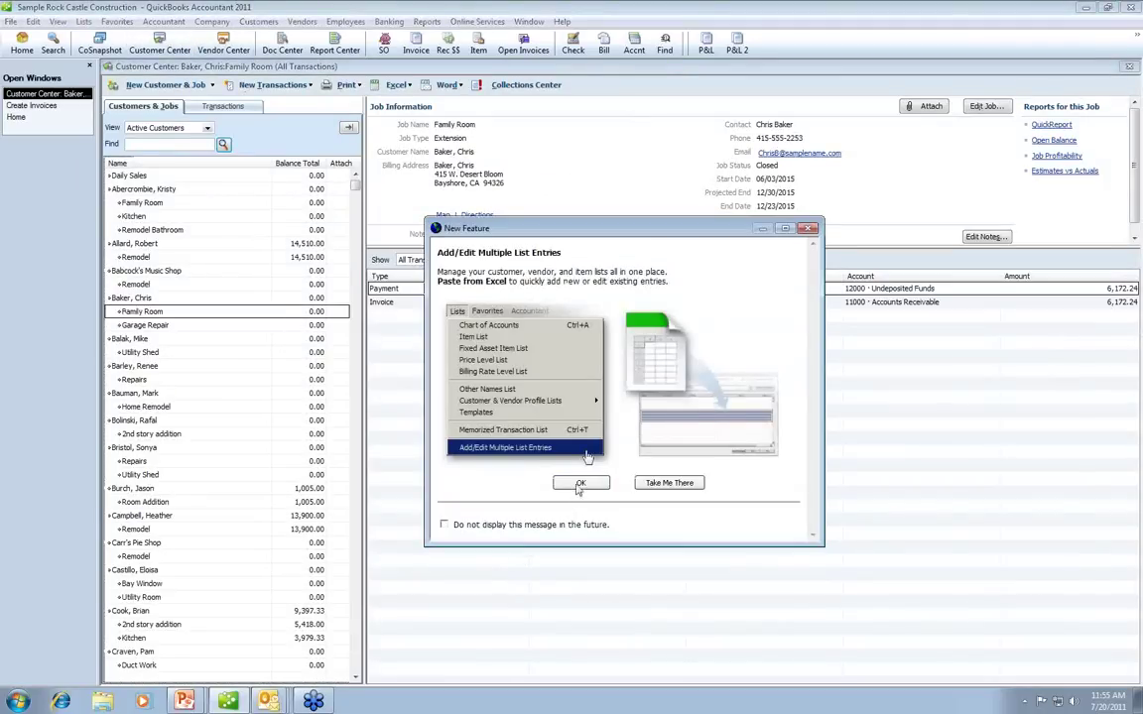
left_click(580, 484)
left_click(204, 120)
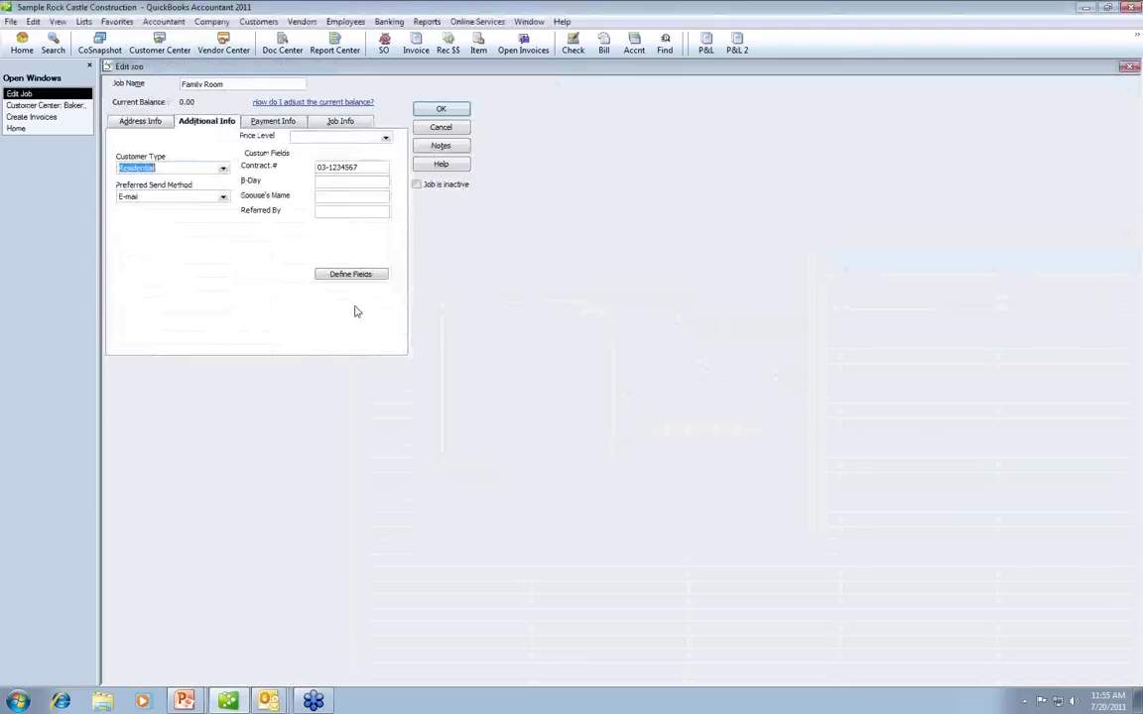
left_click(375, 275)
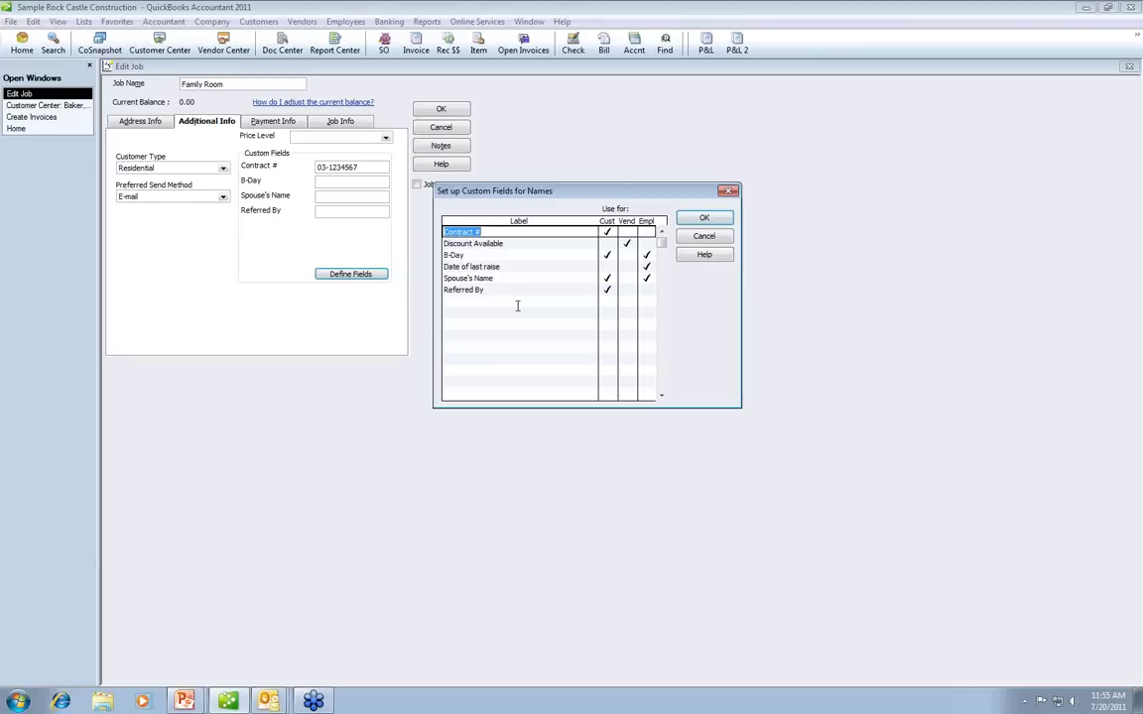
left_click(700, 219)
left_click(432, 109)
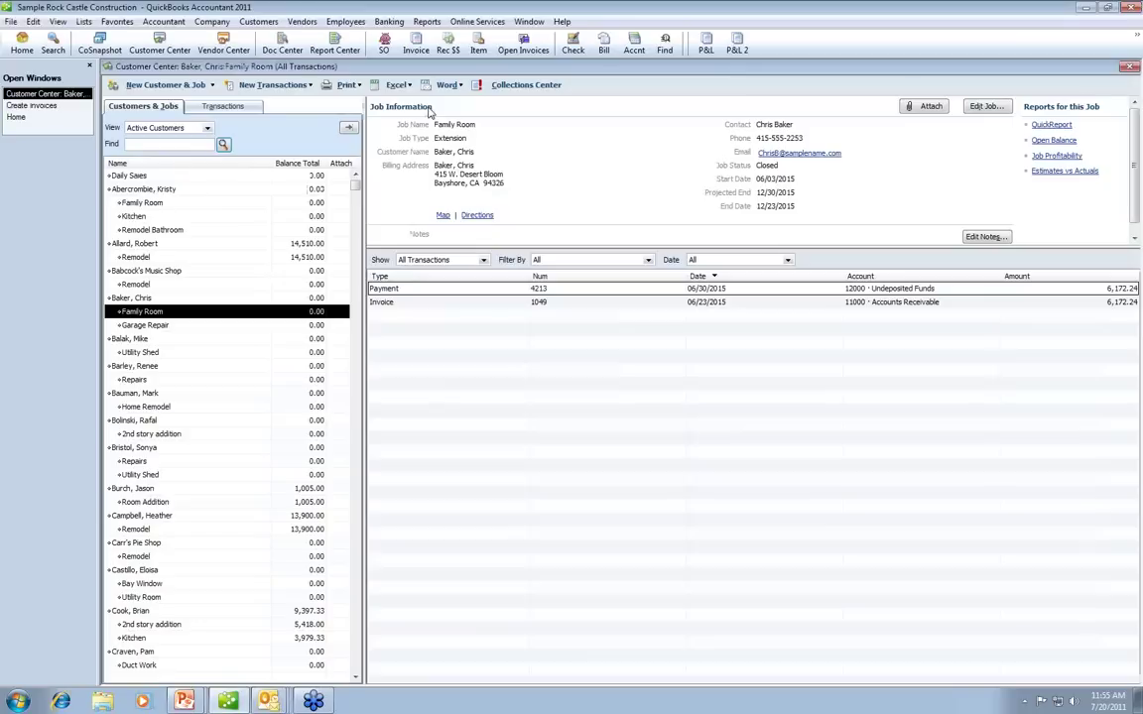
- Open the Framing service item from the Item List and show its custom fields
left_click(84, 21)
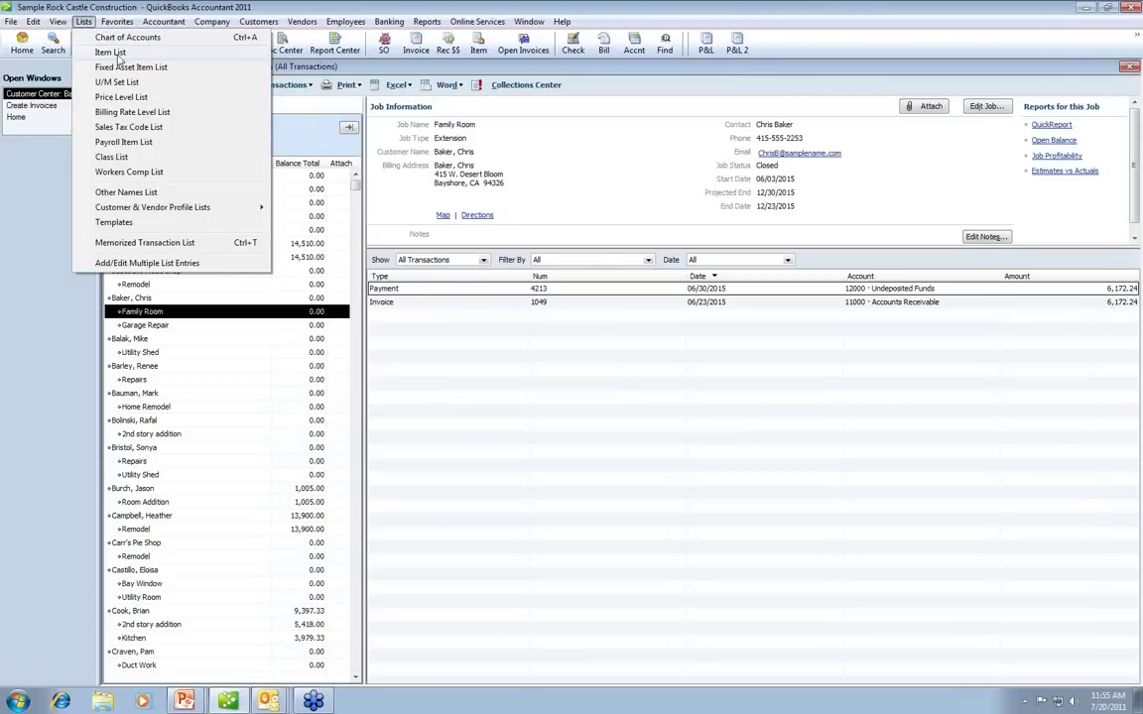
left_click(111, 52)
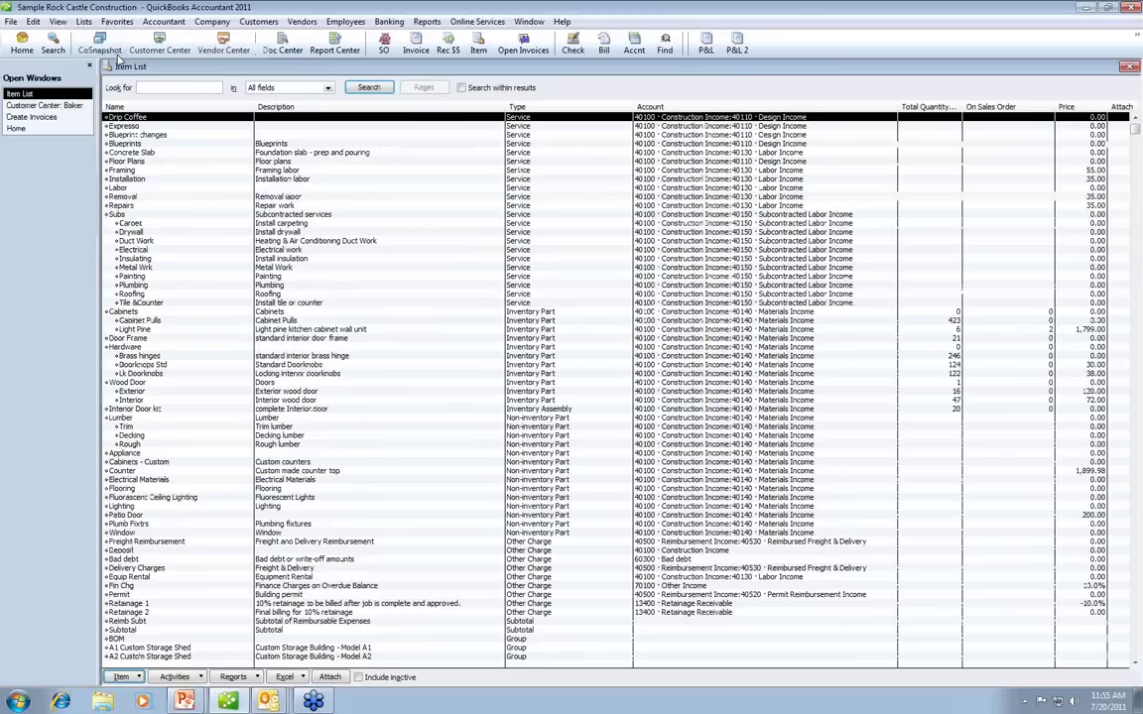
left_click(222, 173)
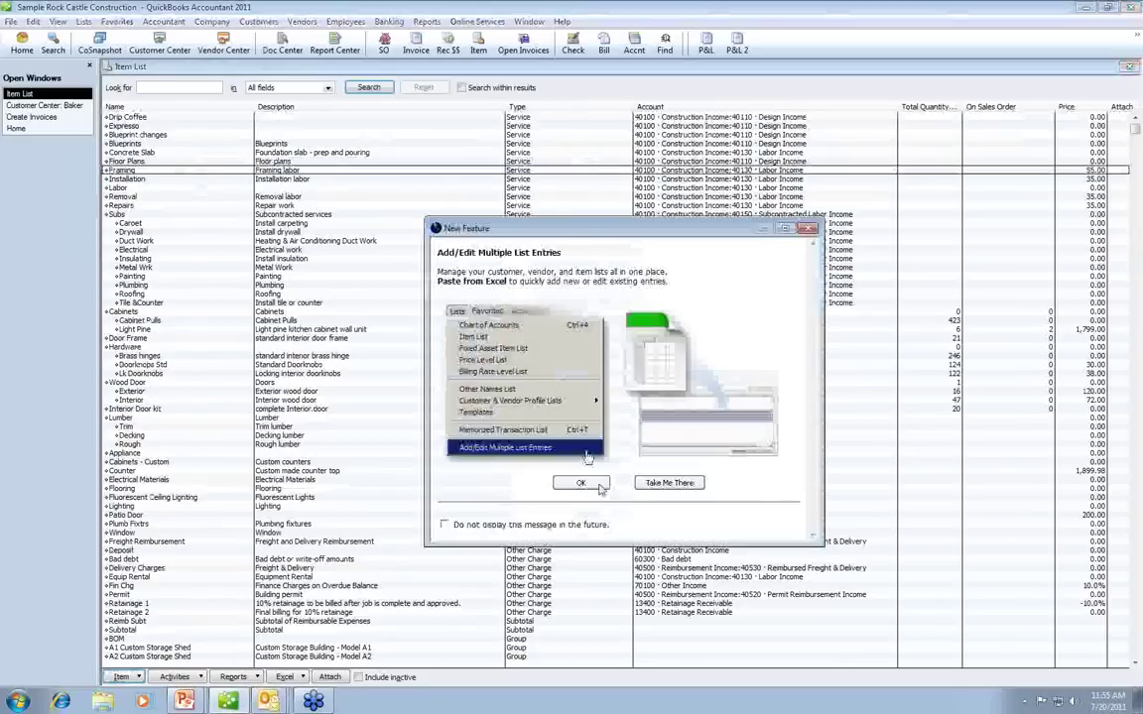
left_click(581, 483)
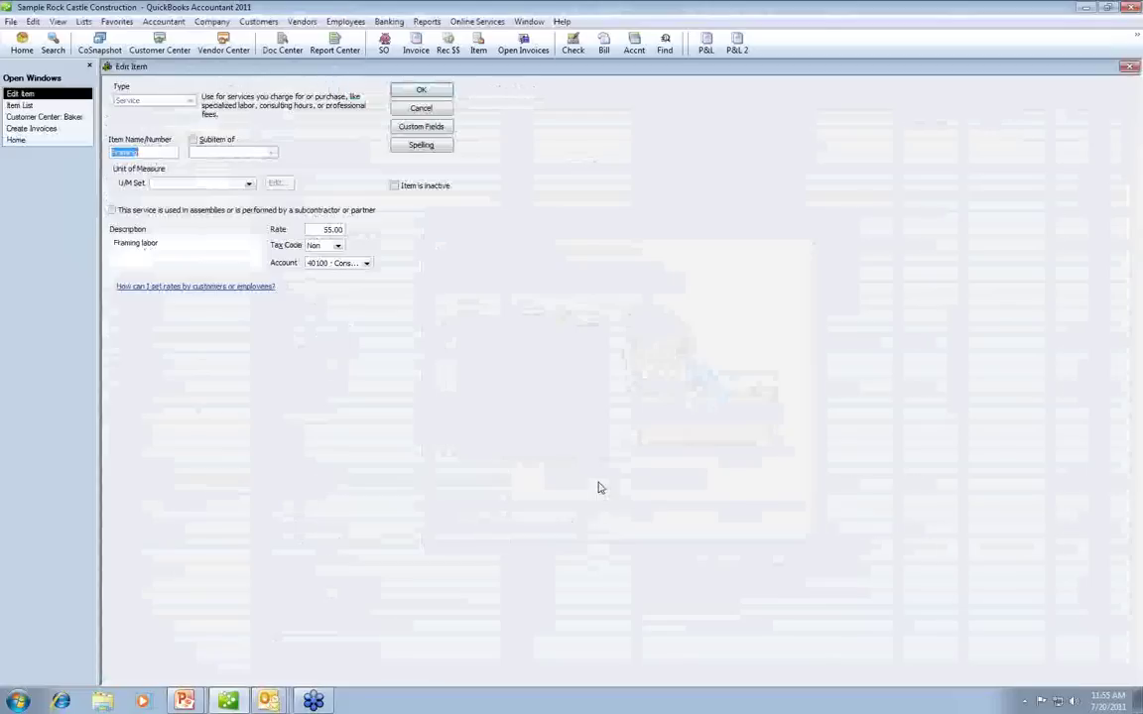
left_click(421, 127)
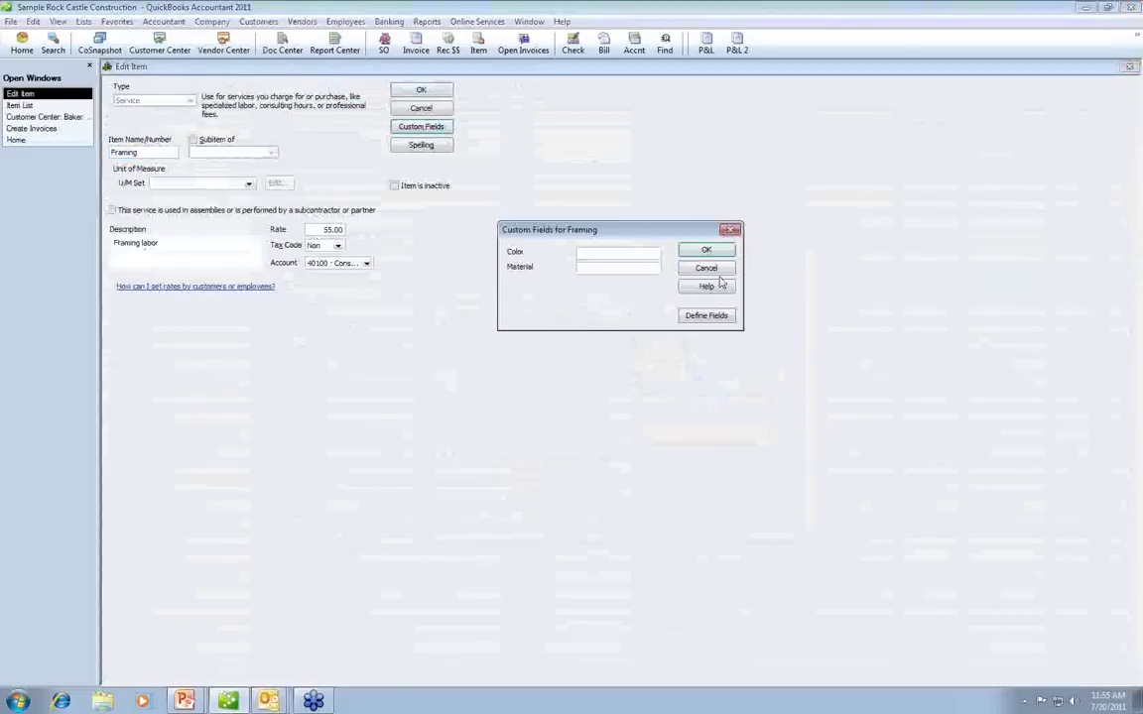
- Define a "Size" custom field in use for items and save the Framing item
left_click(706, 315)
left_click(542, 290)
type("Size")
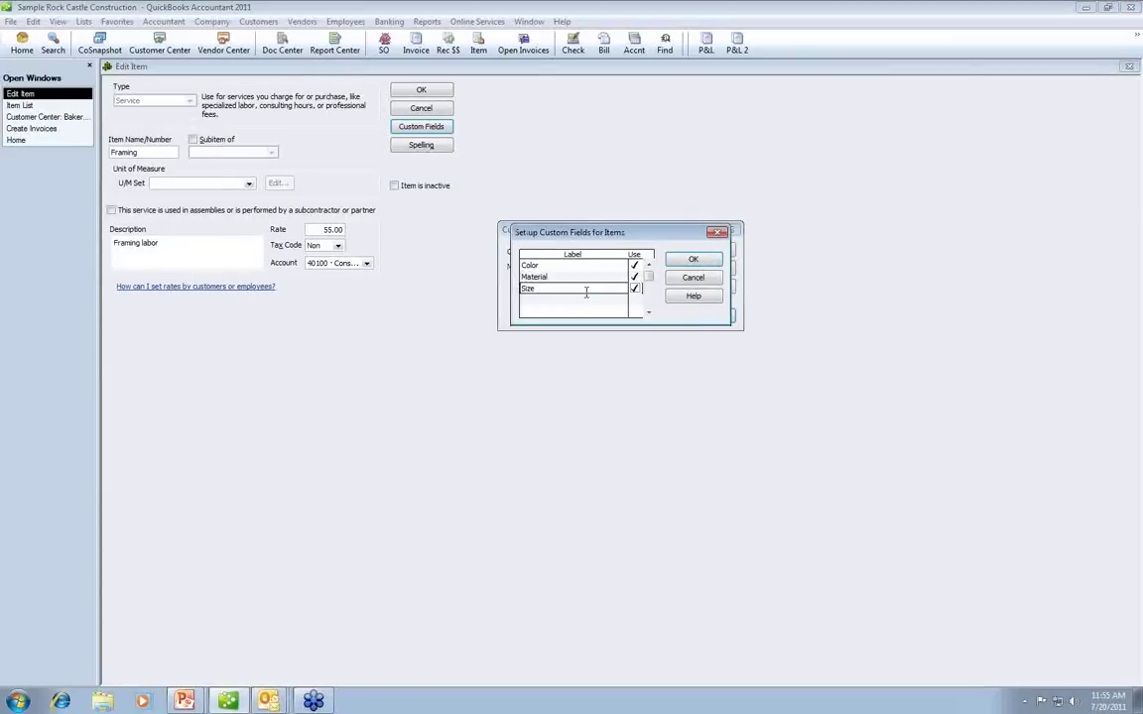
left_click(693, 261)
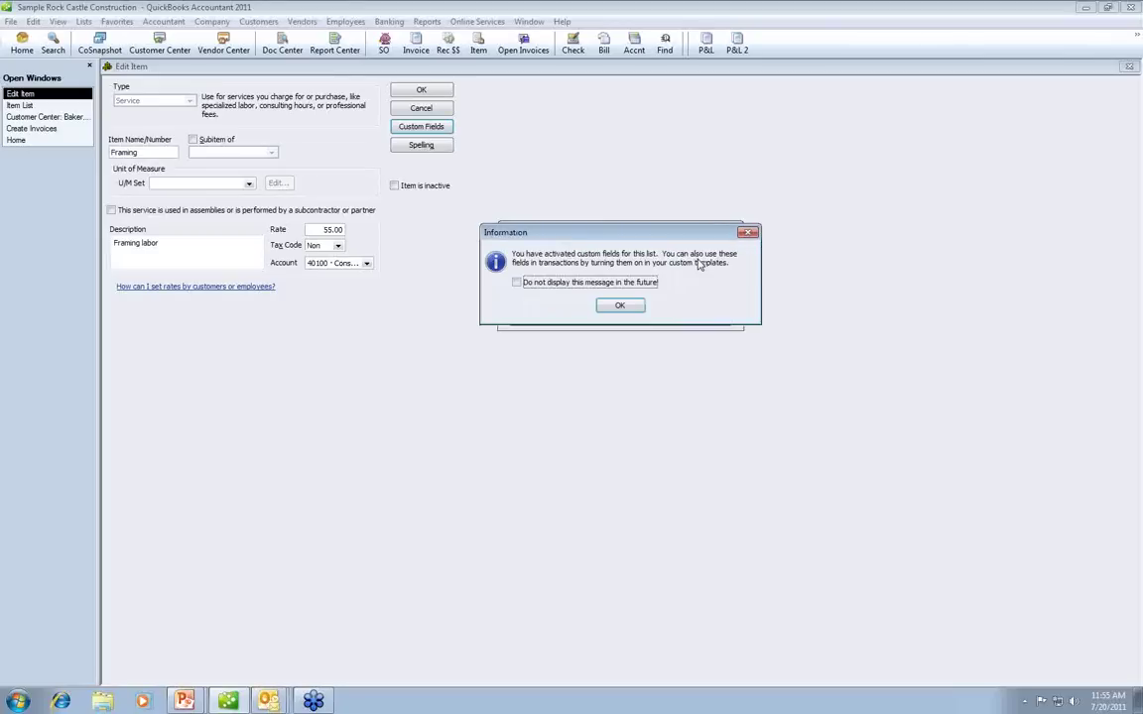
left_click(619, 305)
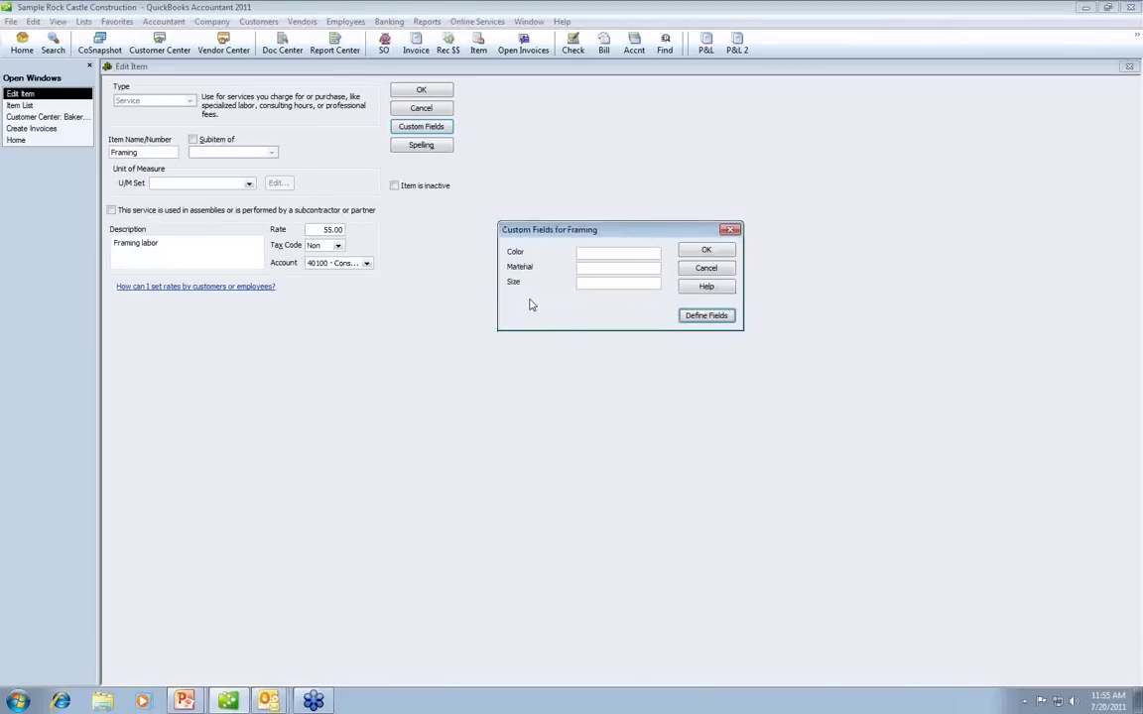
left_click(727, 252)
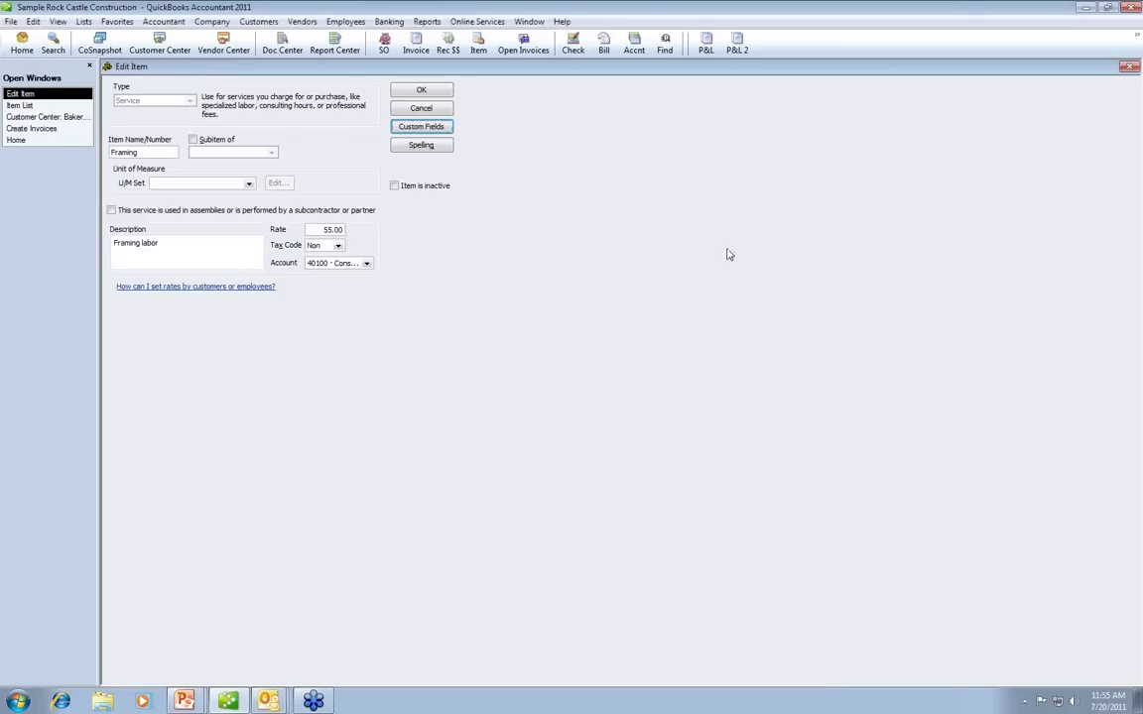
left_click(444, 91)
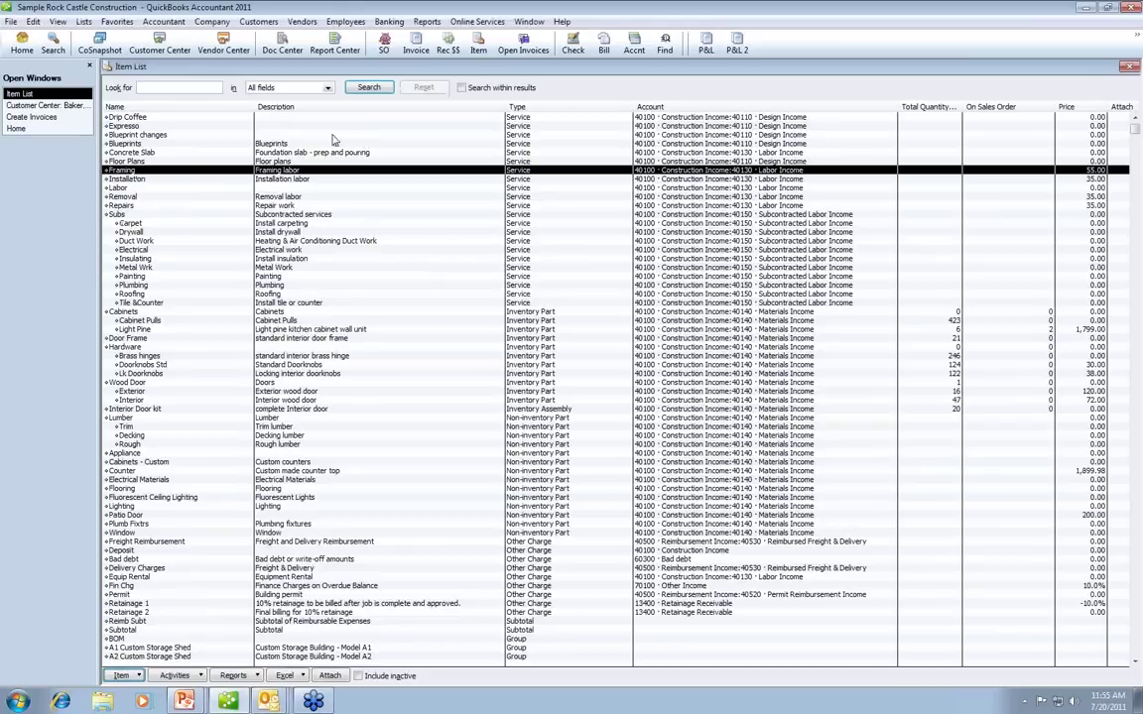
- Open the template list, return to the open invoice and examine its selectable invoice templates
left_click(84, 21)
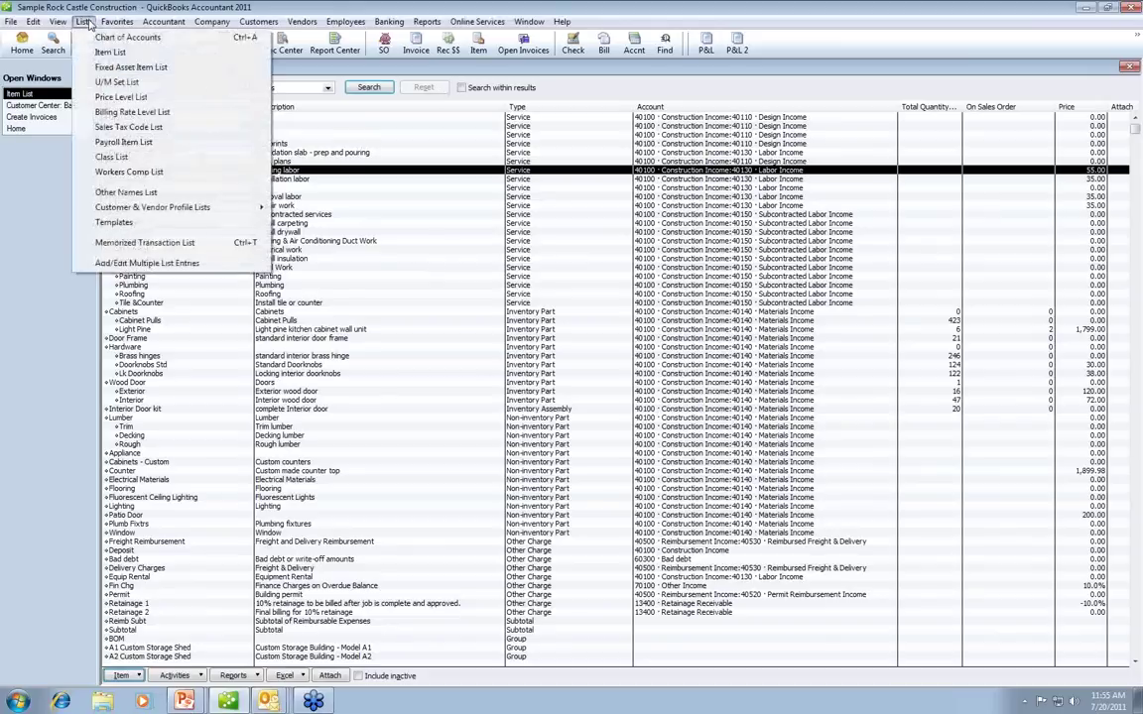
left_click(114, 222)
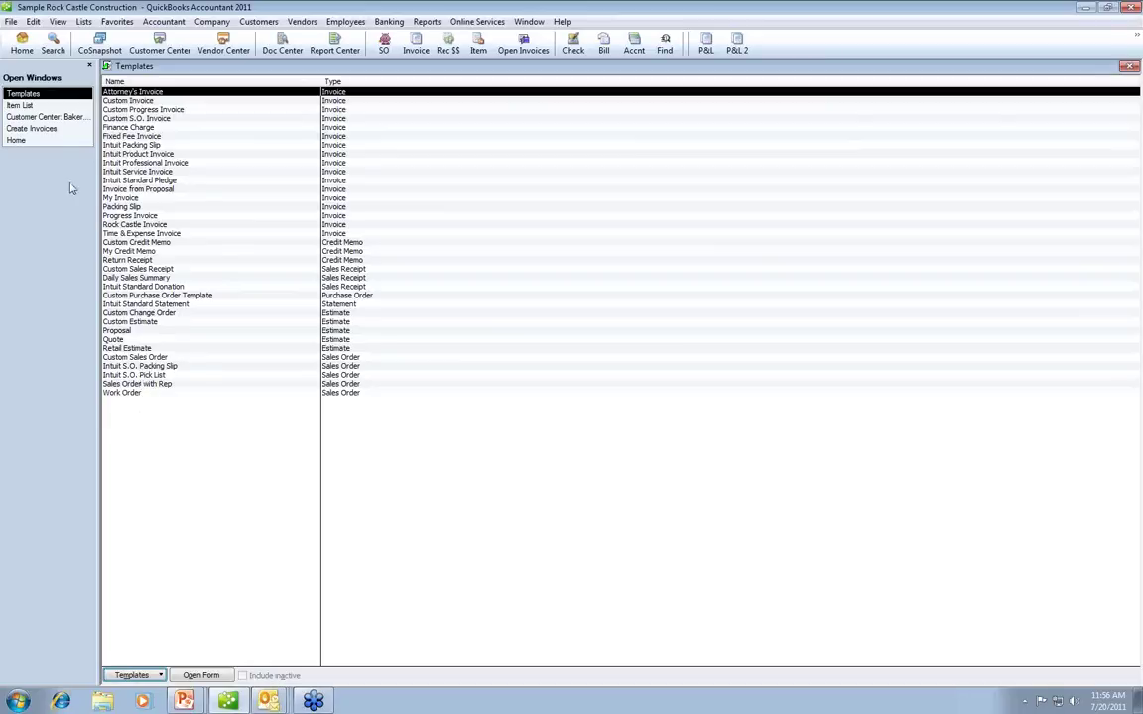
left_click(50, 129)
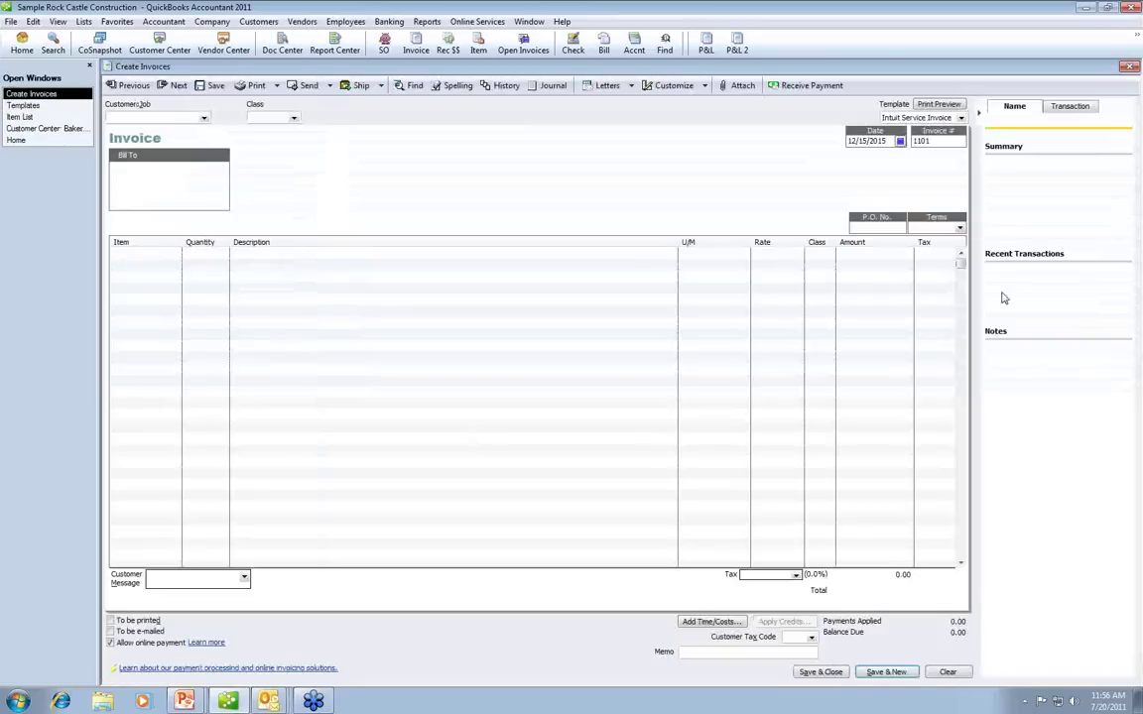
left_click(960, 118)
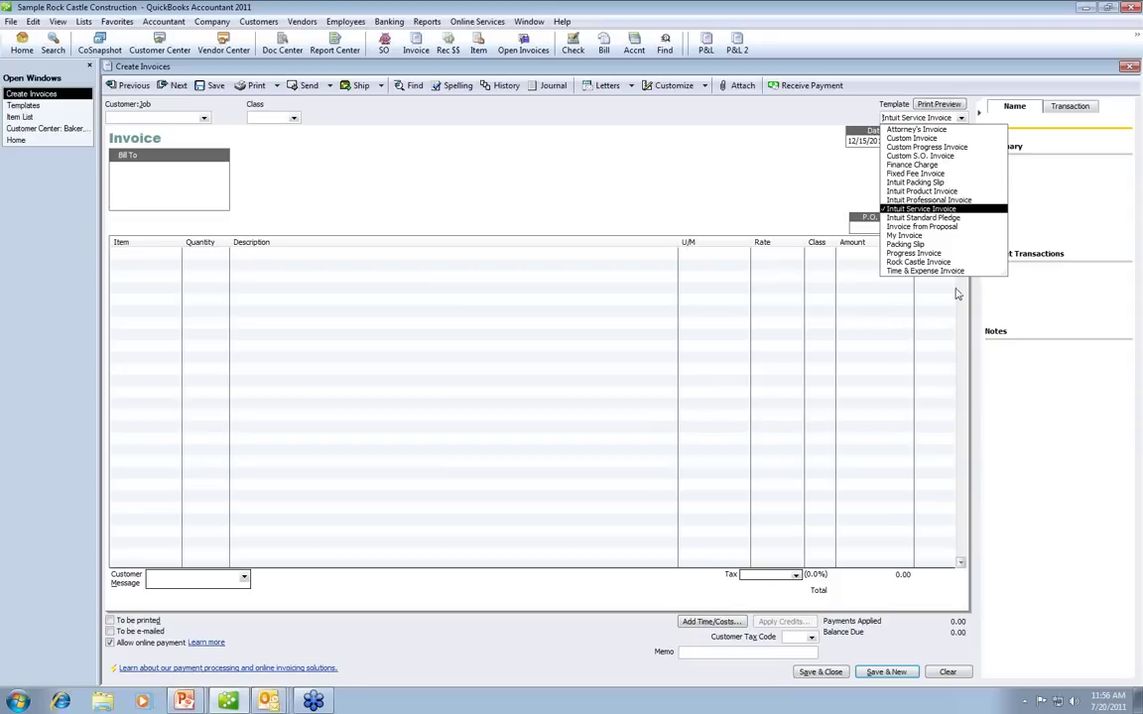
- Make the Attorney's Invoice template inactive in the template list and include inactive templates in the view
left_click(84, 23)
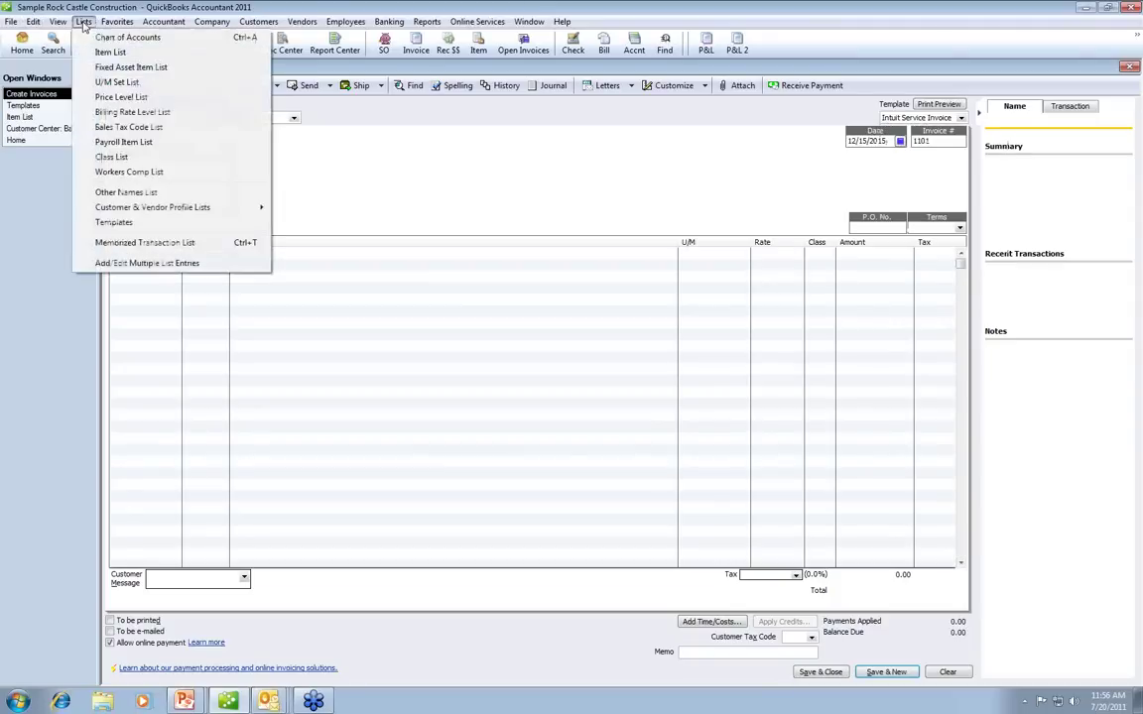
left_click(123, 228)
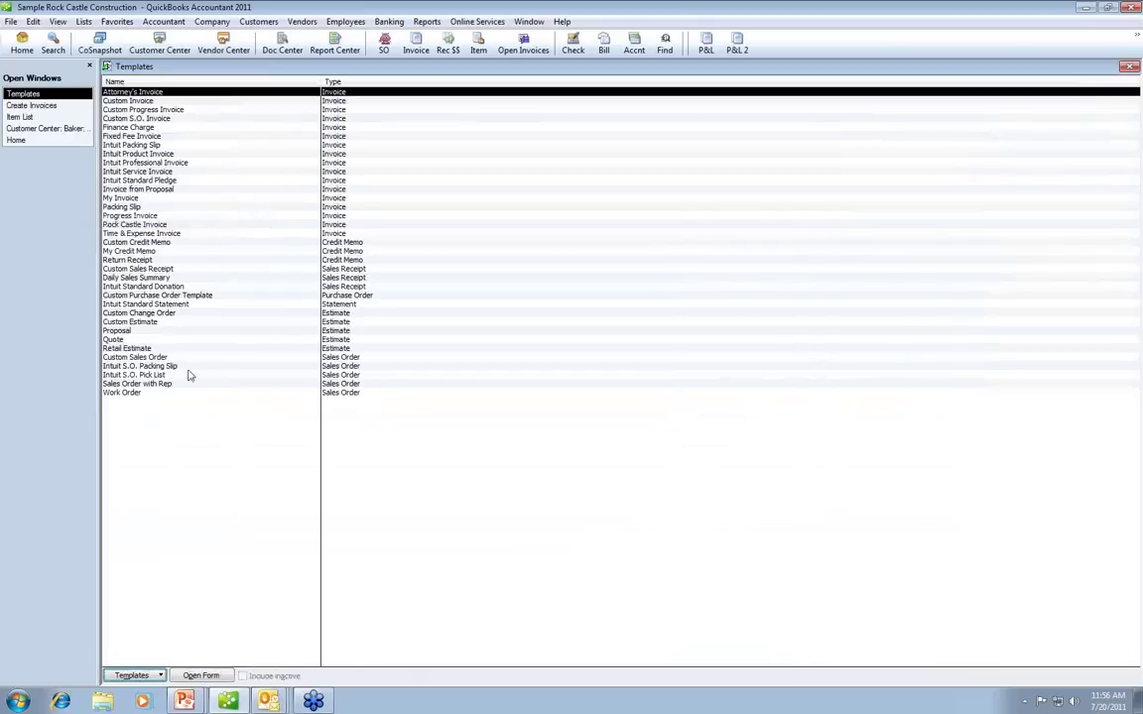
right_click(116, 97)
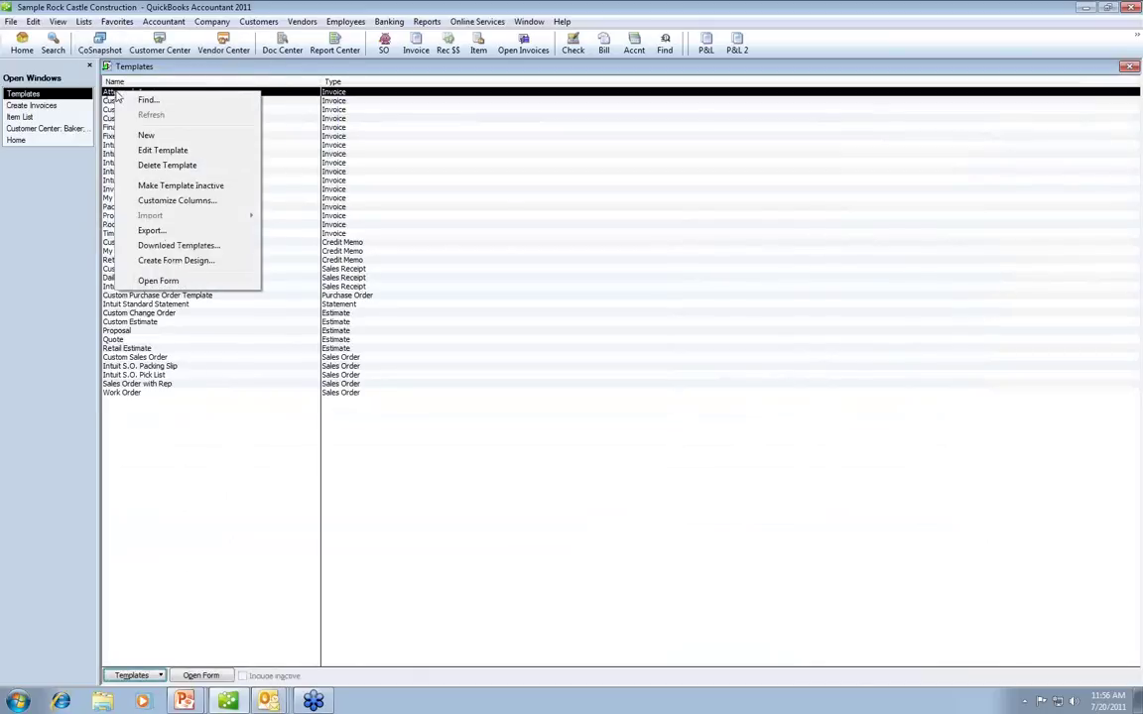
left_click(188, 185)
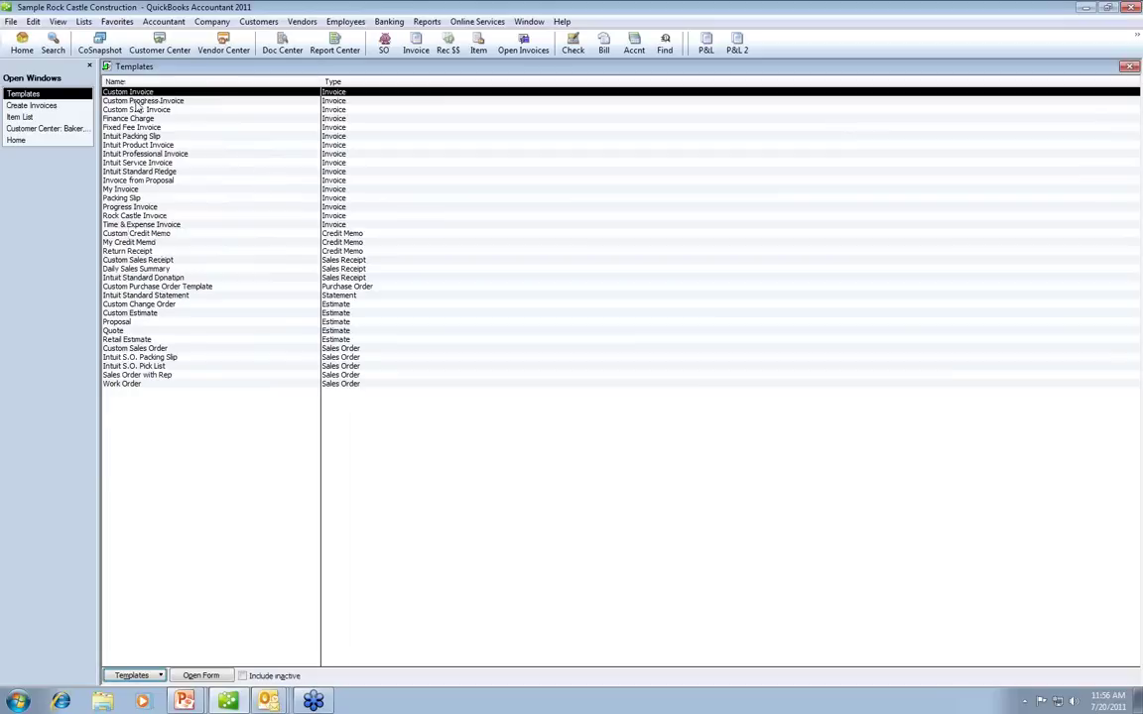
left_click(242, 675)
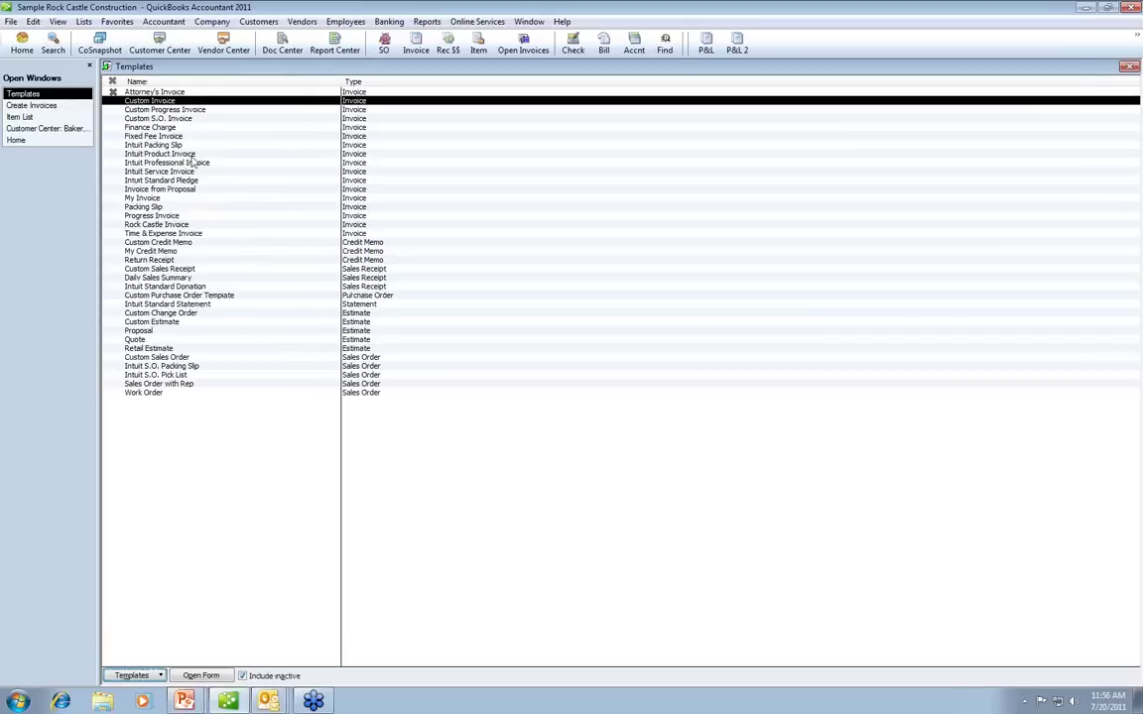
- Make inactive all remaining invoice templates except Custom Invoice, Finance Charge and My Invoice, plus the Custom Credit Memo and Return Receipt templates
left_click(103, 109)
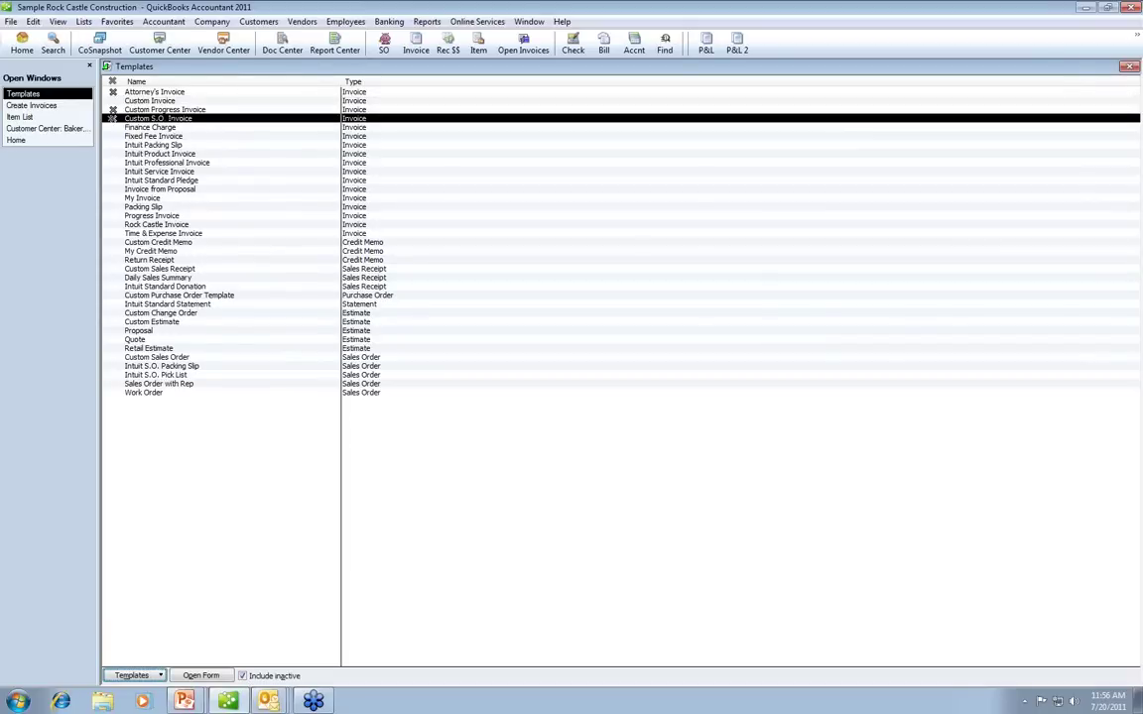
left_click(99, 135)
left_click(109, 145)
left_click(109, 154)
left_click(109, 163)
left_click(109, 171)
left_click(109, 180)
left_click(109, 188)
left_click(109, 206)
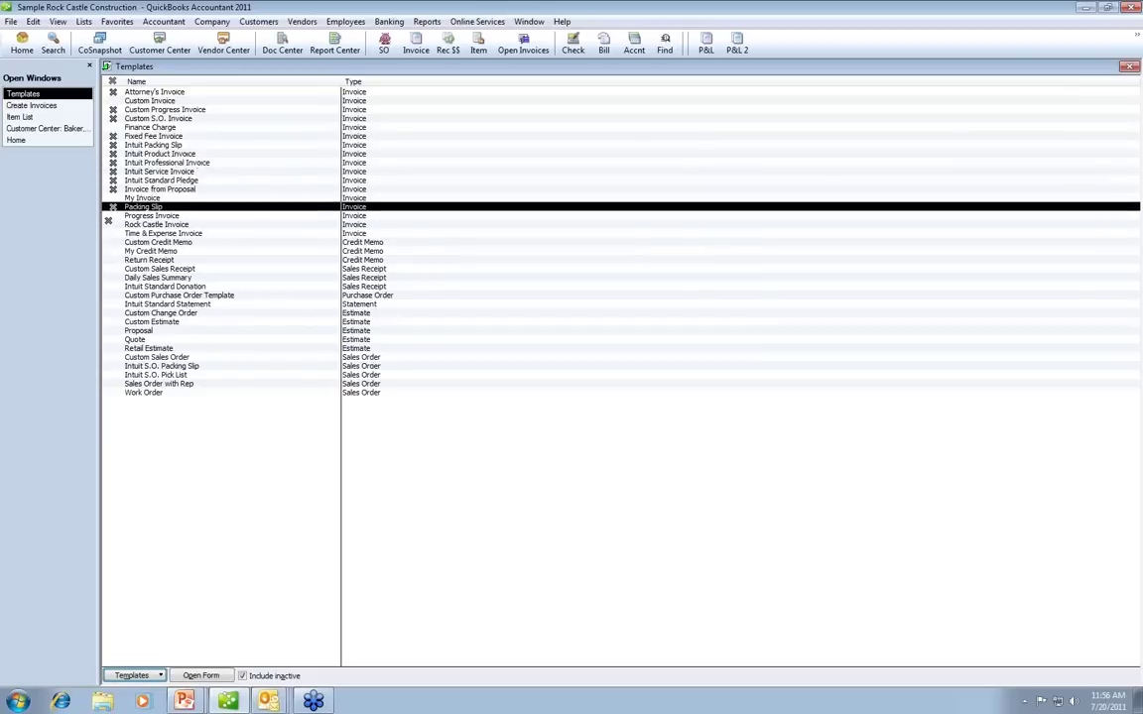
left_click(110, 215)
left_click(109, 224)
left_click(109, 233)
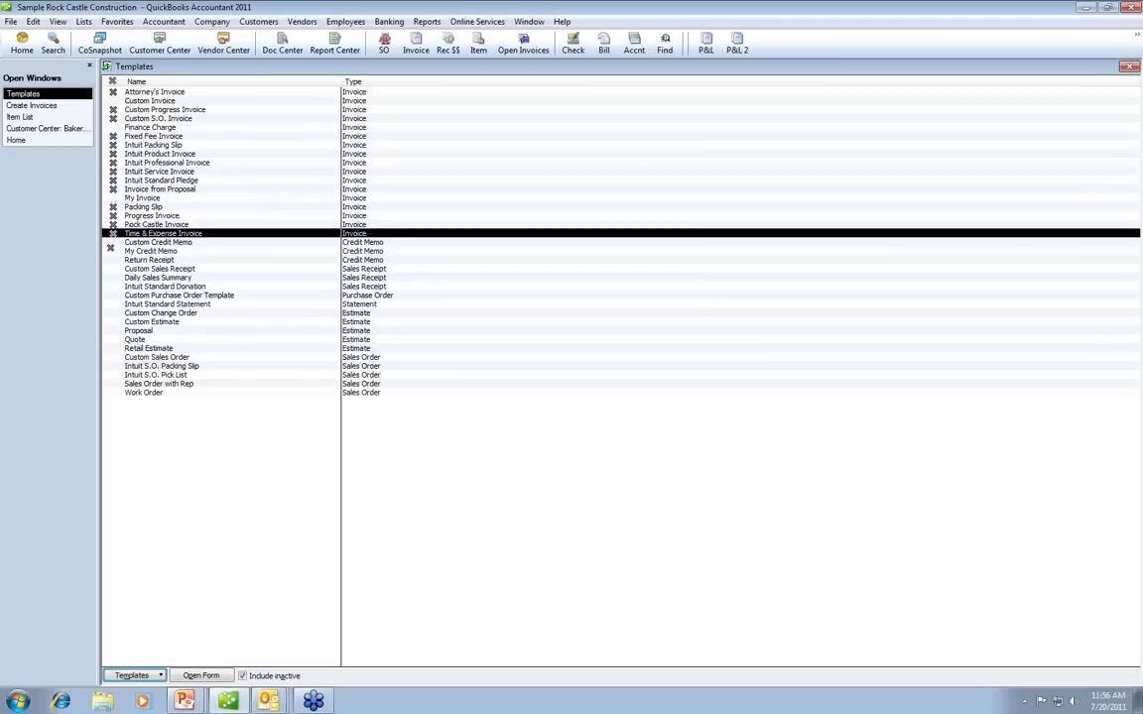
left_click(110, 242)
left_click(109, 260)
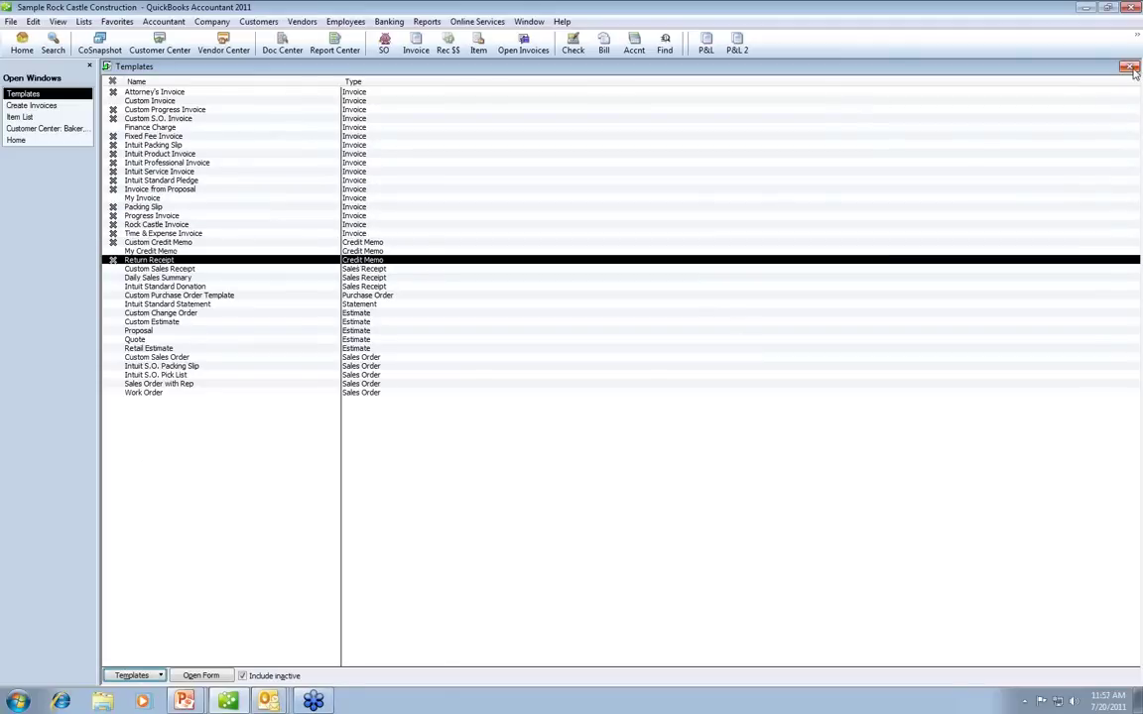
- Close the template list and switch the open invoice to the My Invoice template
key("Escape")
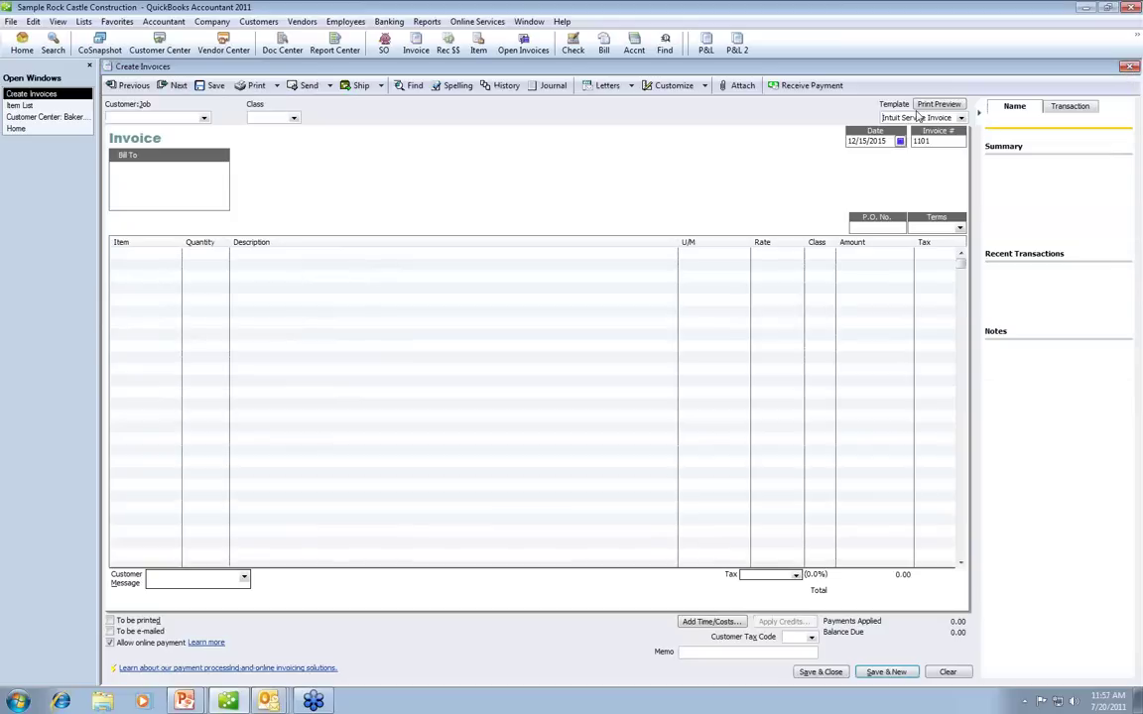
left_click(962, 118)
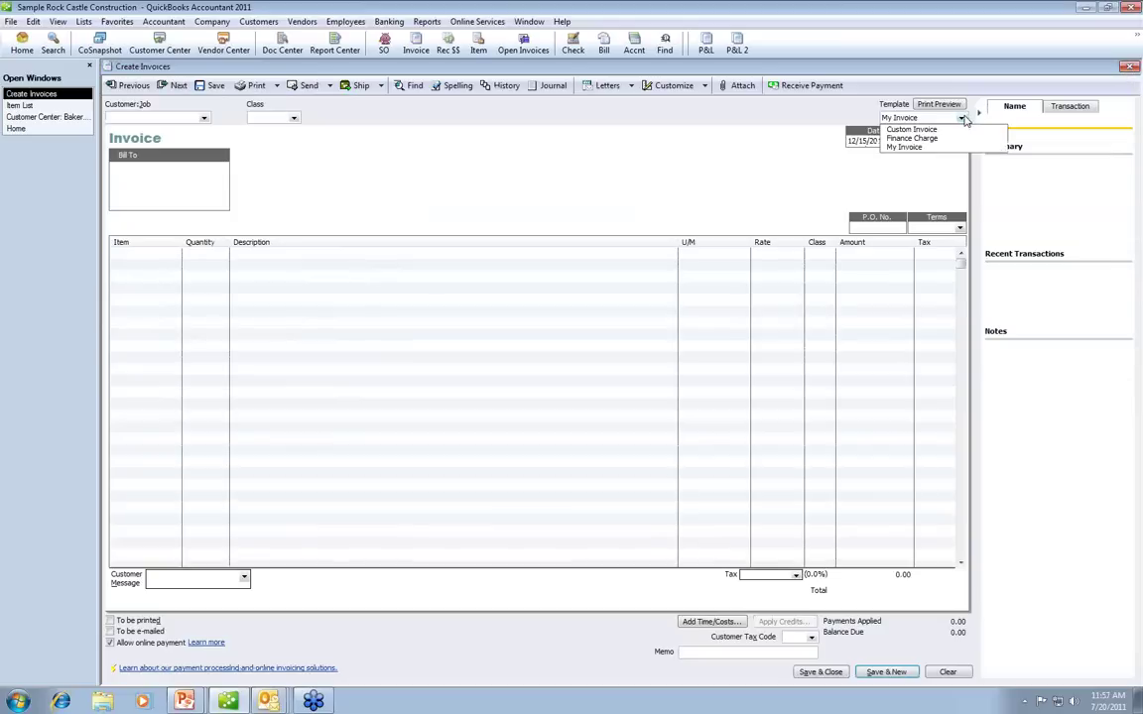
left_click(920, 147)
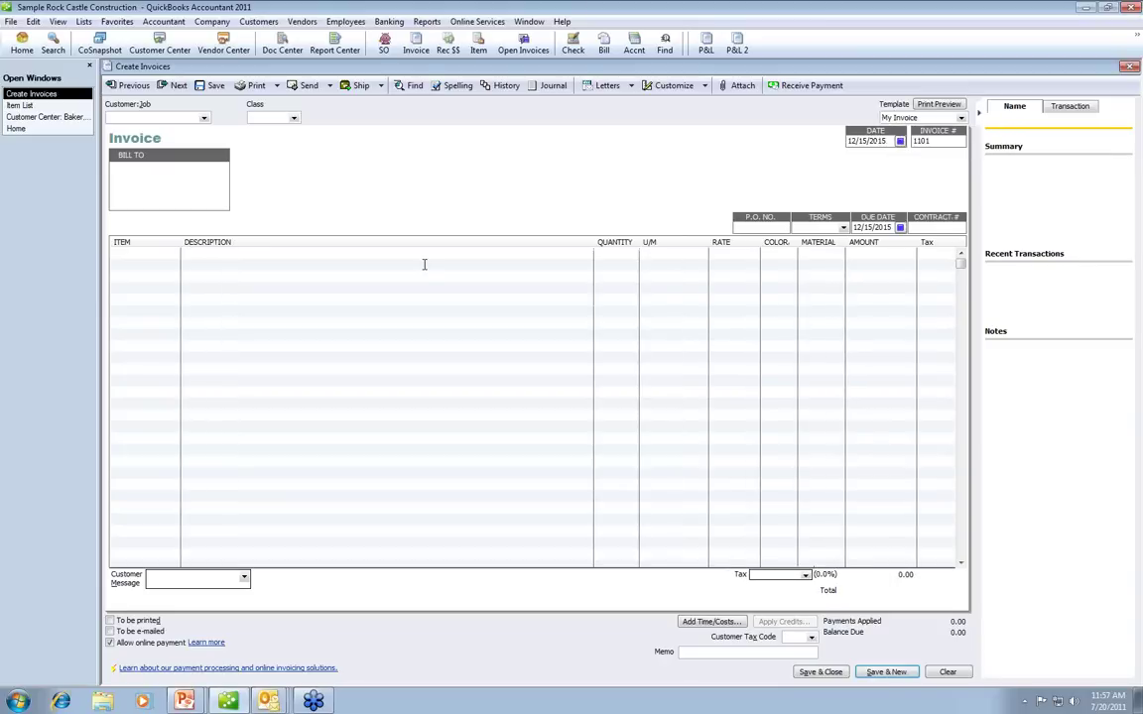